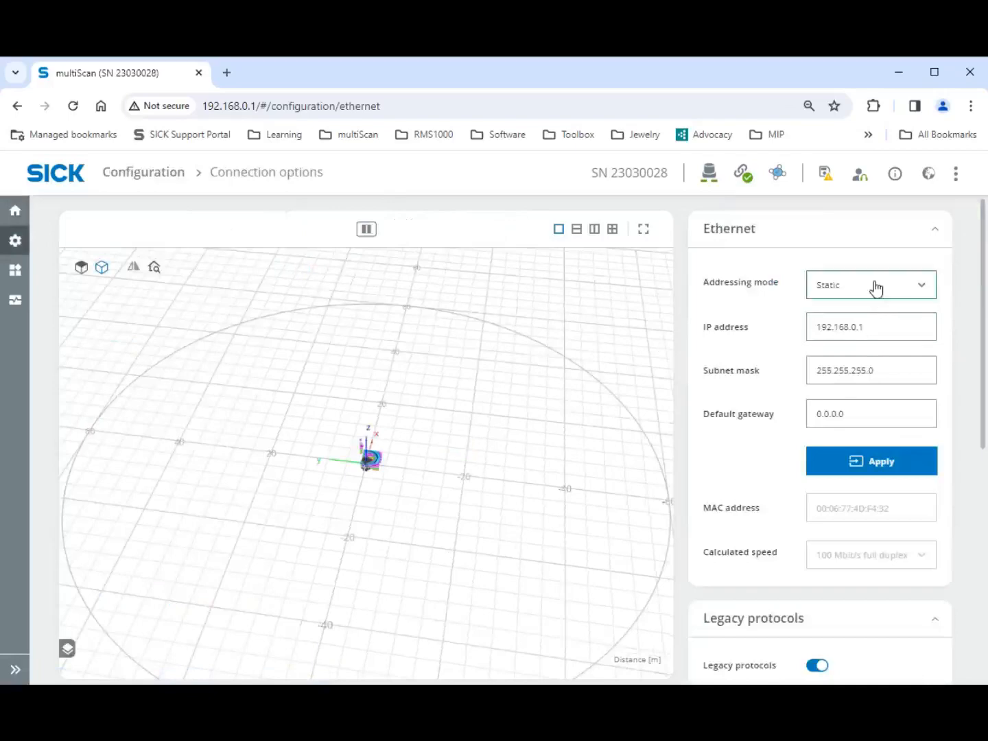
Review the Ethernet addressing fields and the legacy protocol, CoLa 2 and web server settings in the connection options.
click(876, 326)
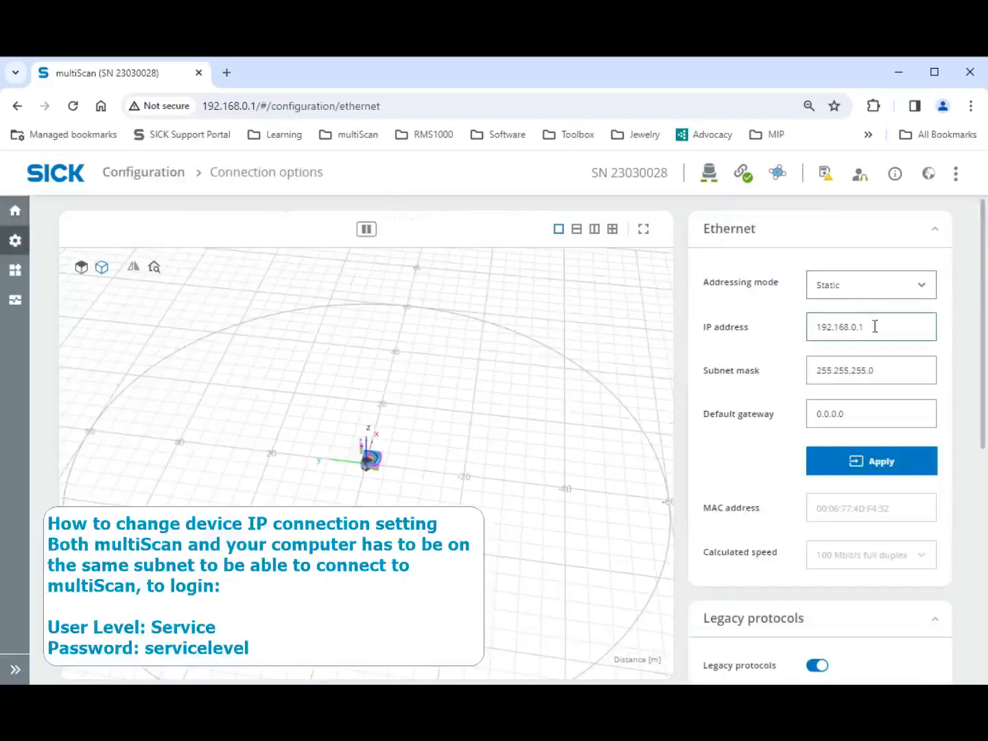
click(876, 368)
click(877, 424)
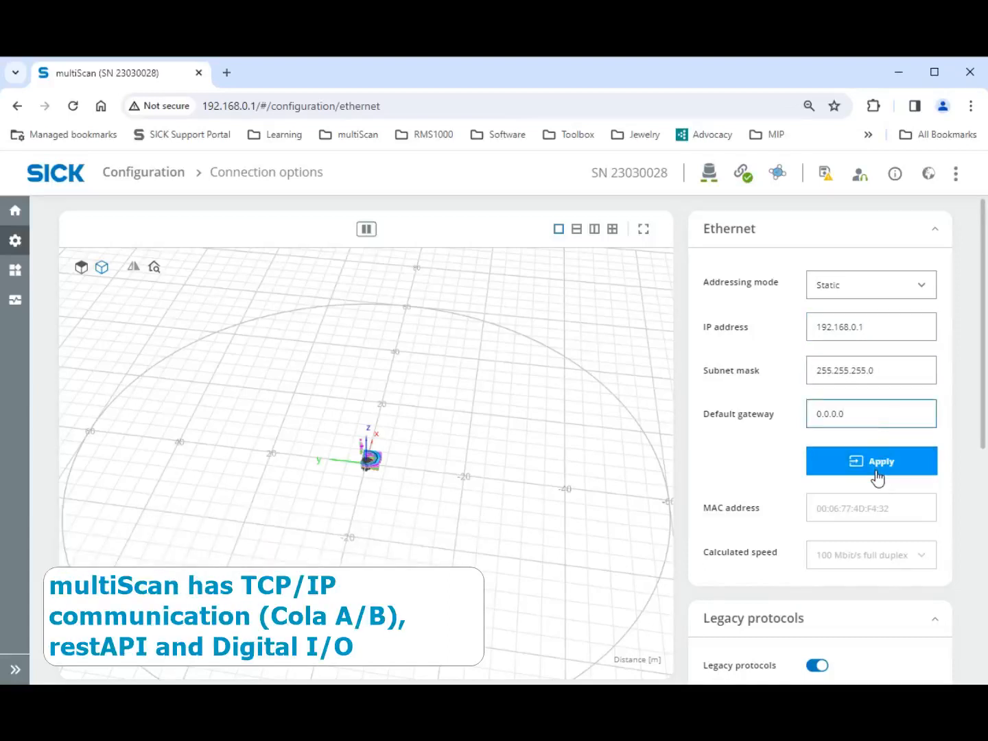
scroll(884, 472, down, 3)
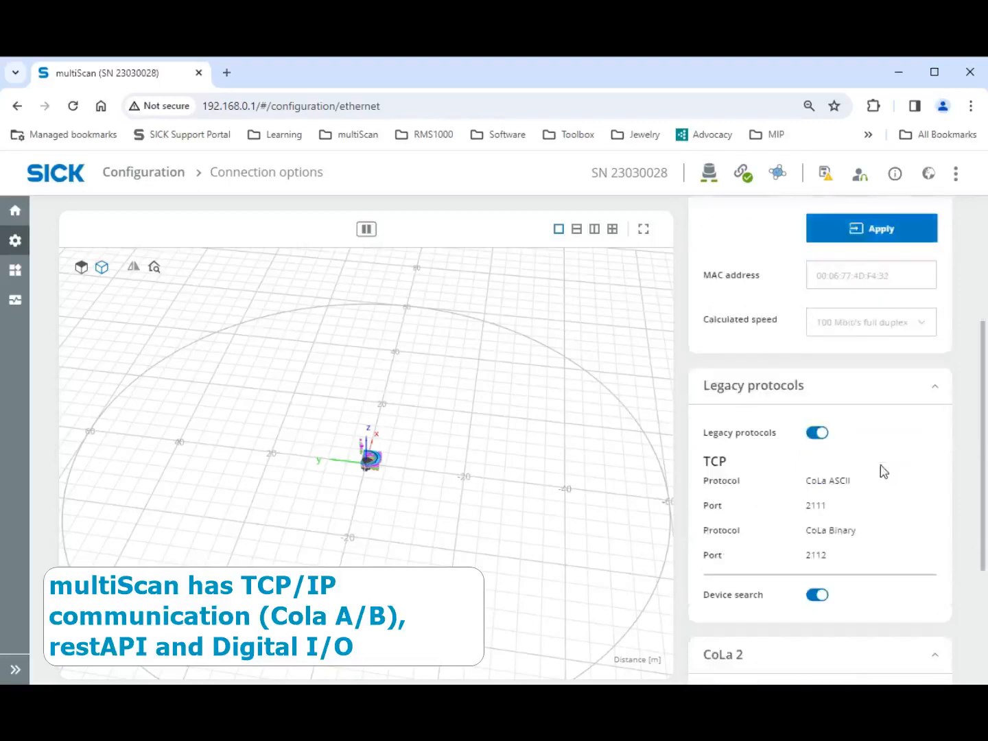
scroll(816, 520, down, 2)
scroll(826, 500, down, 1)
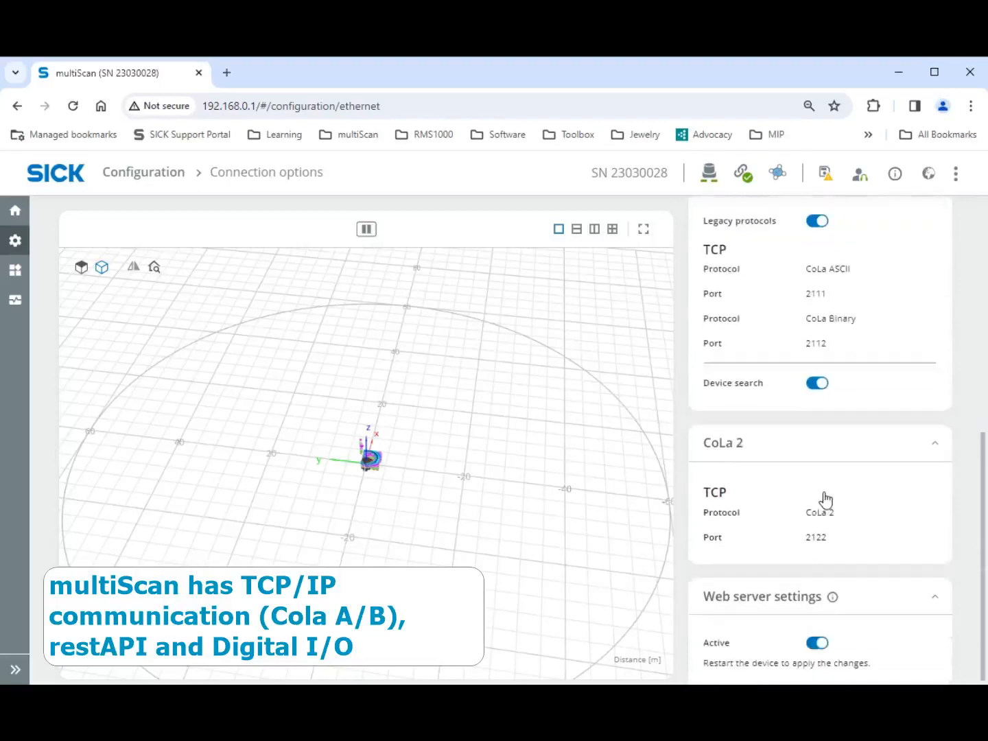
scroll(837, 497, up, 6)
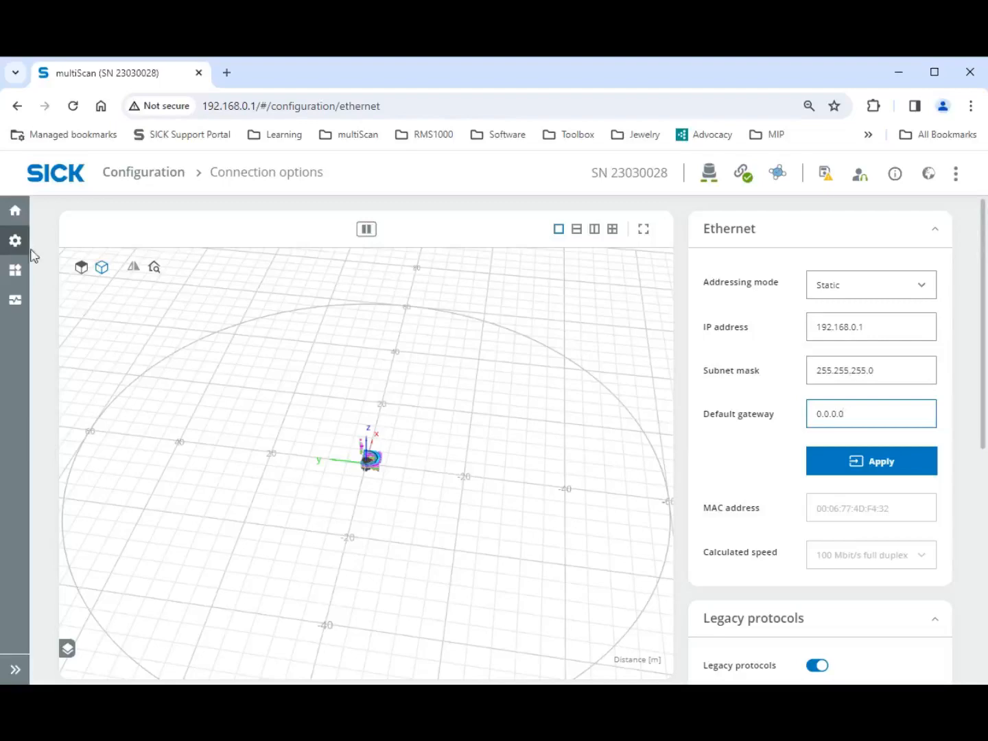
Open the basic configuration settings, trying Interlaced mode on and switching it back off.
mouse_move(19, 246)
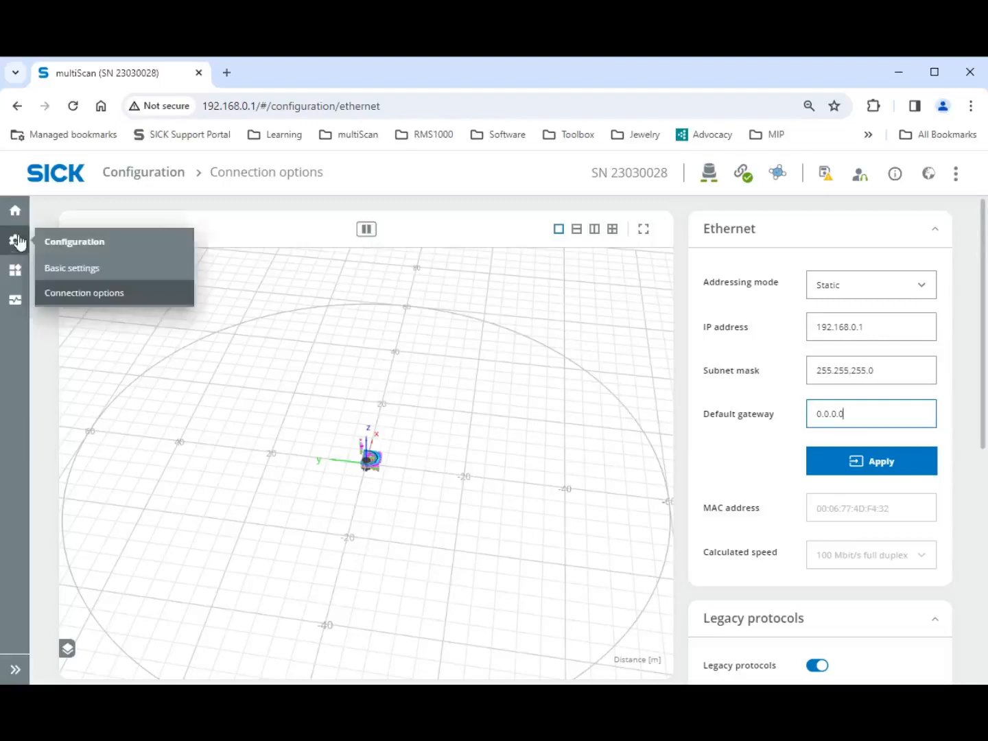
click(68, 273)
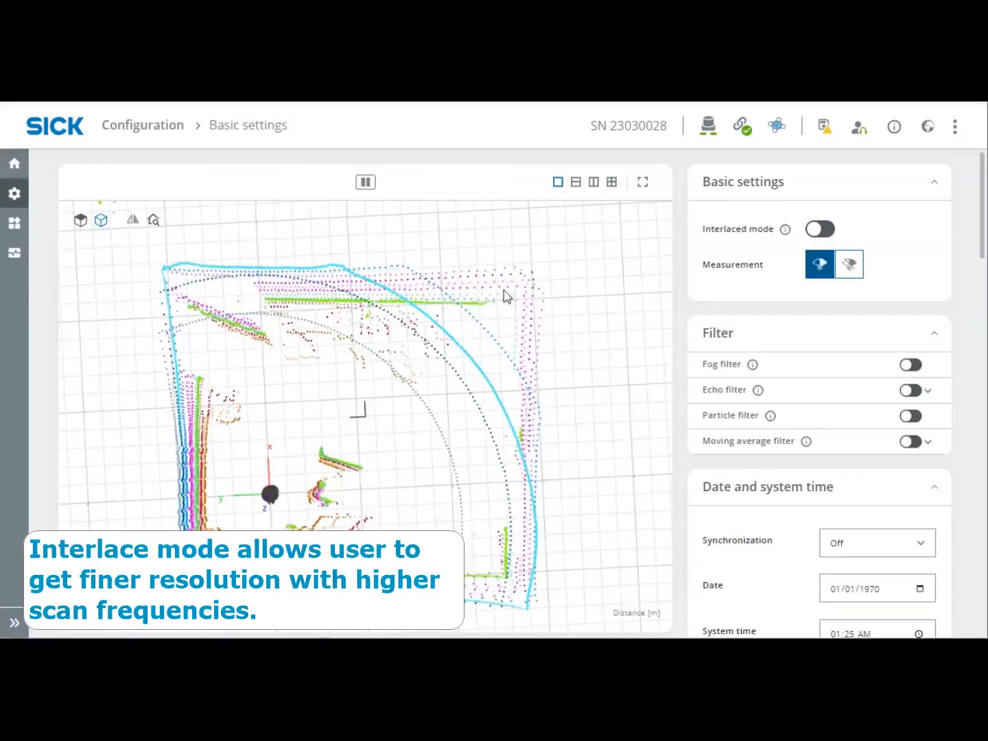
click(829, 234)
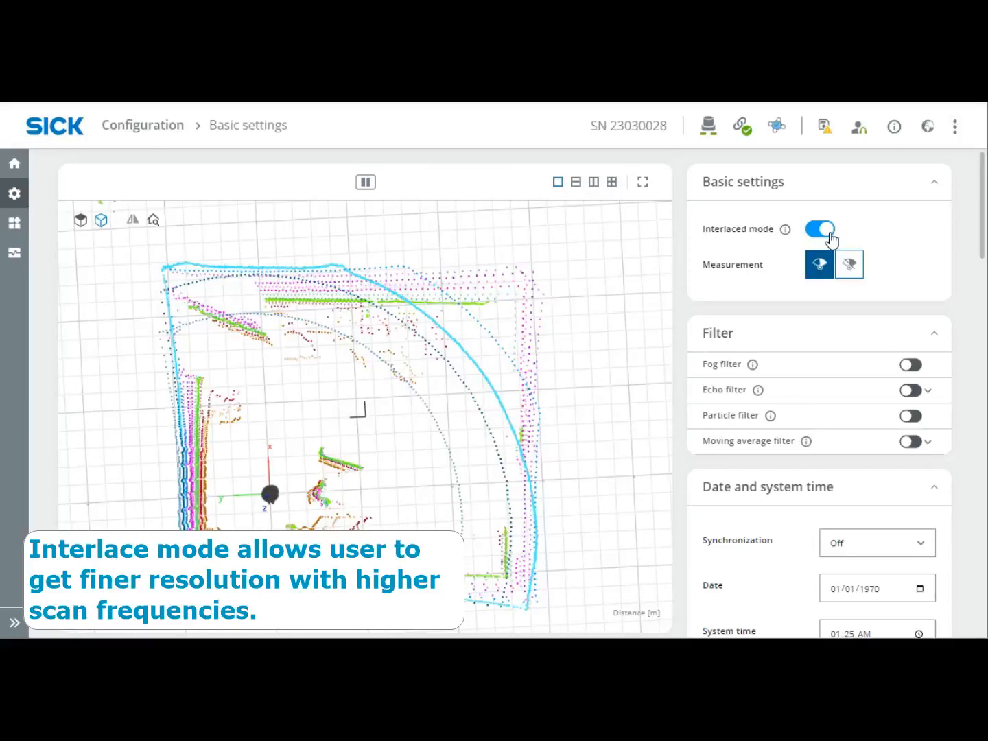
click(829, 233)
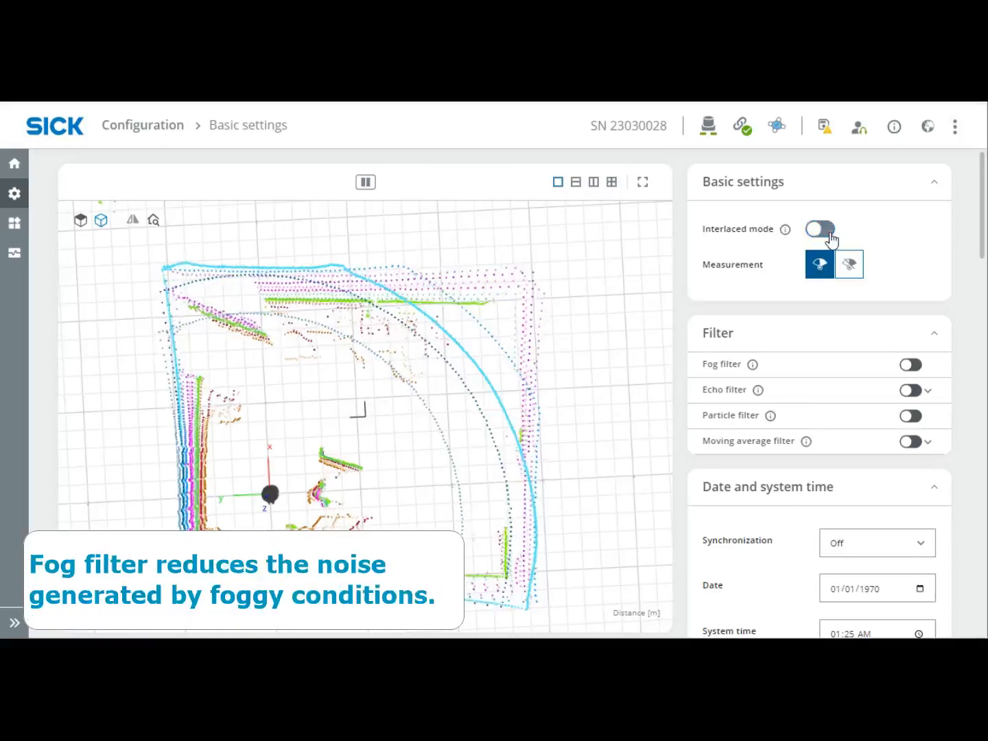
Try enabling the fog filter and look up its description.
click(915, 367)
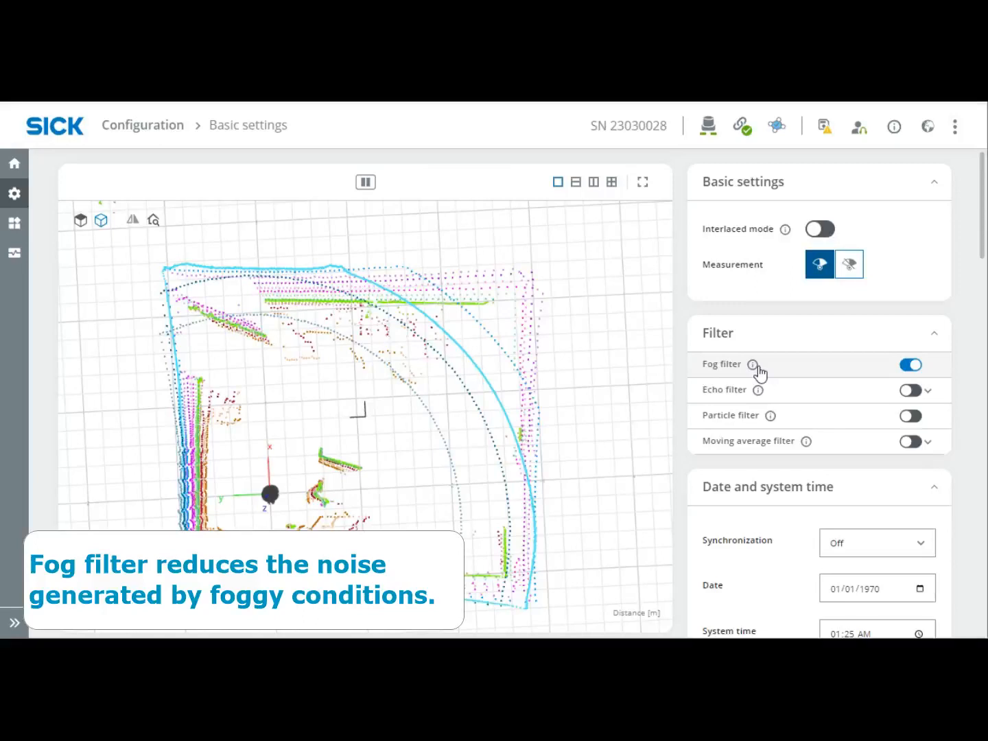
mouse_move(758, 371)
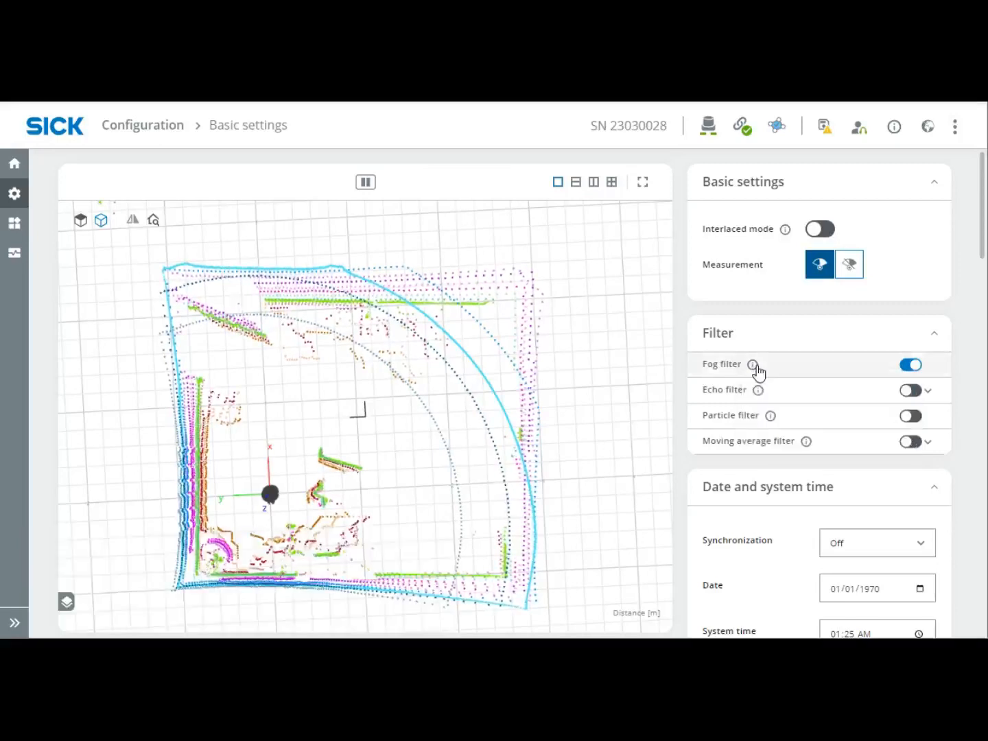
Enable the echo filter to view its evaluated echo options and description, and switch it off again.
click(914, 396)
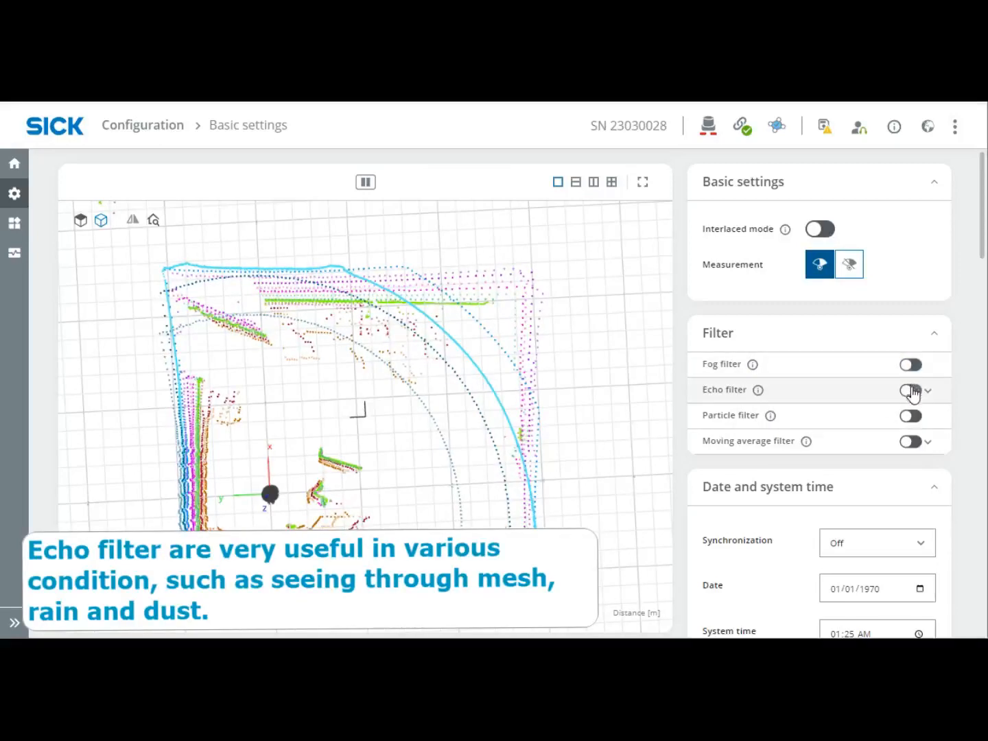
click(898, 443)
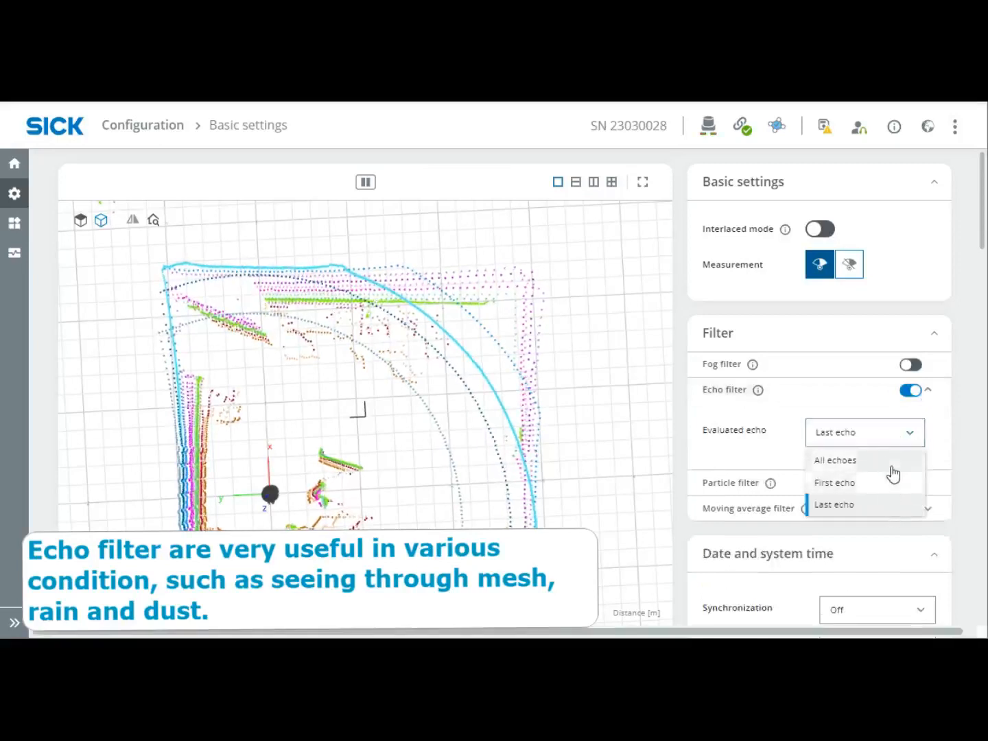
click(909, 435)
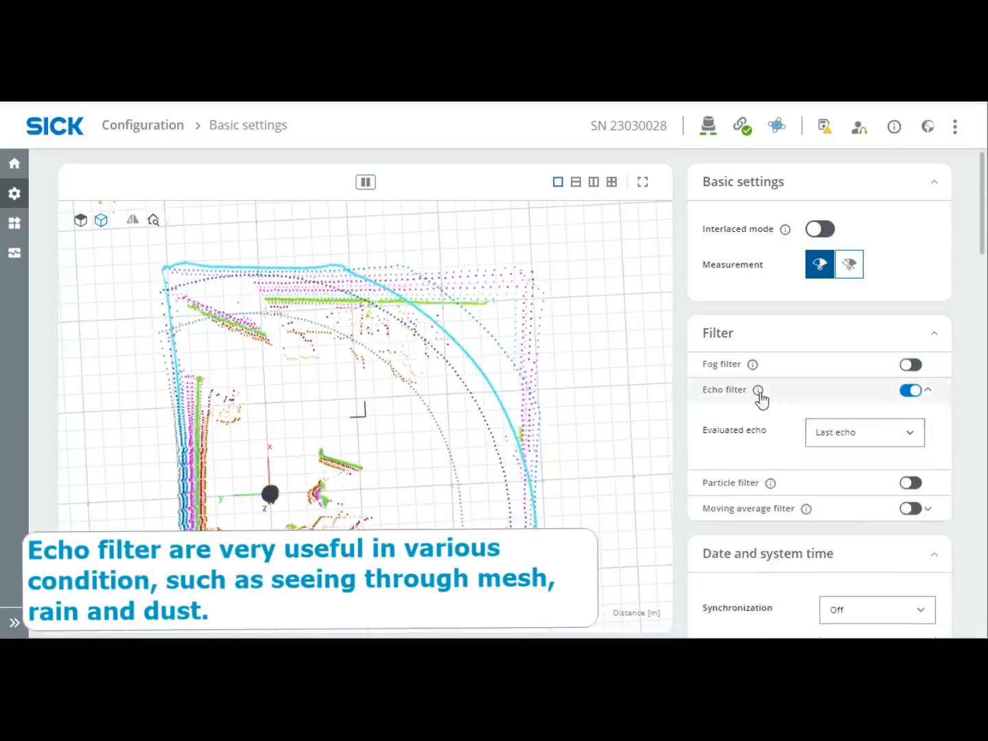
mouse_move(762, 398)
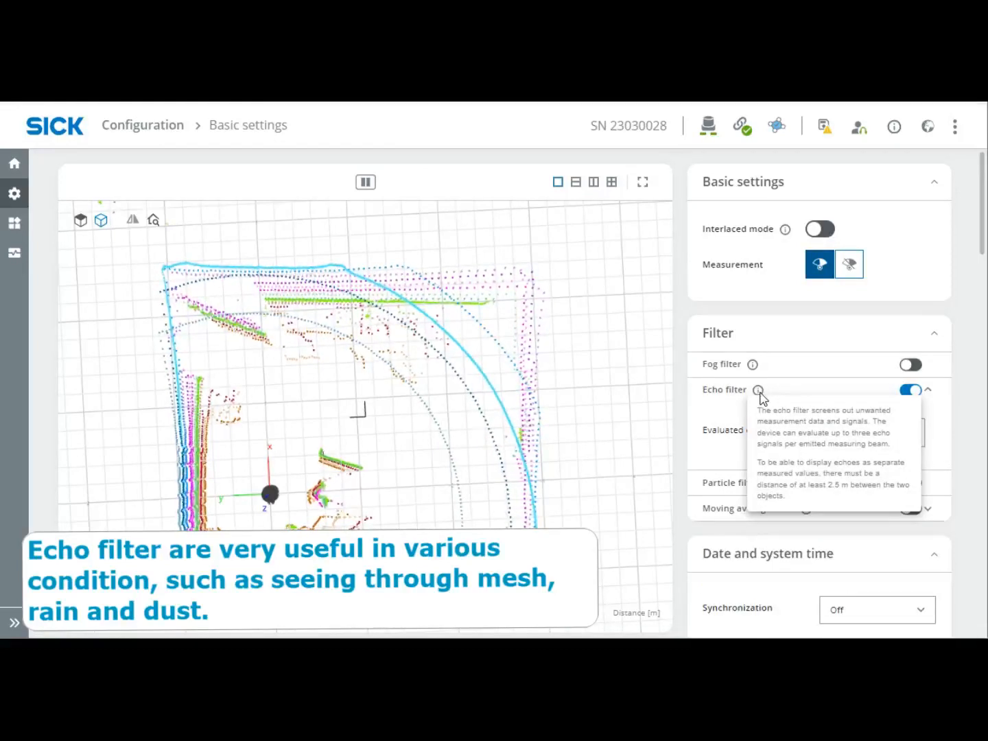
click(905, 392)
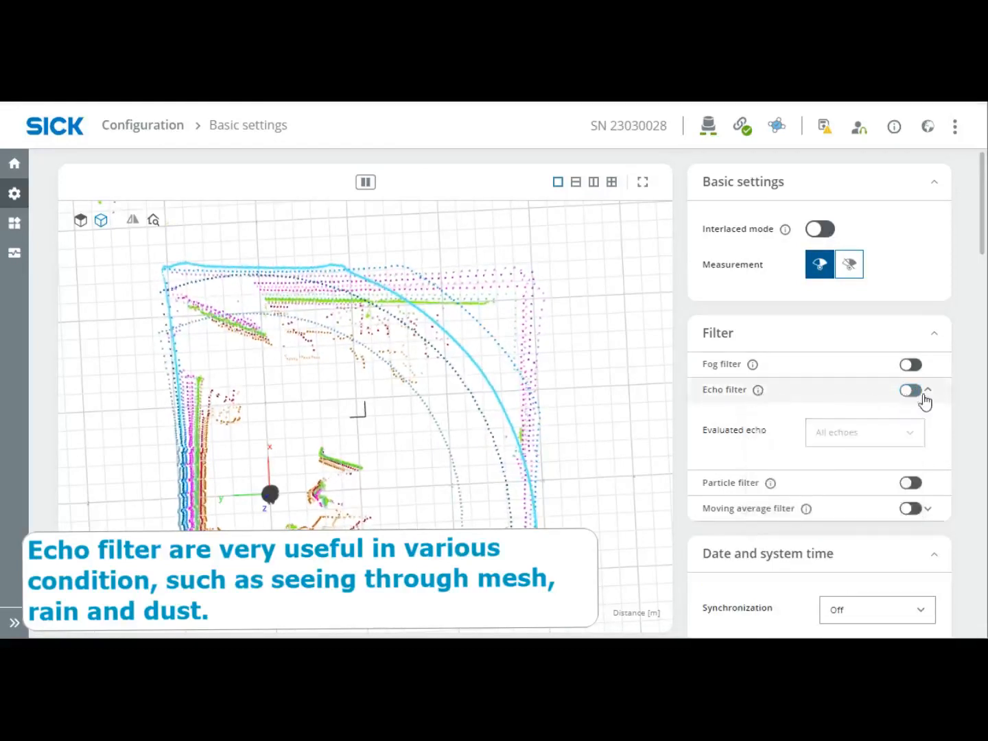
click(927, 392)
Read the particle filter's description and switch the filter on and back off.
mouse_move(772, 419)
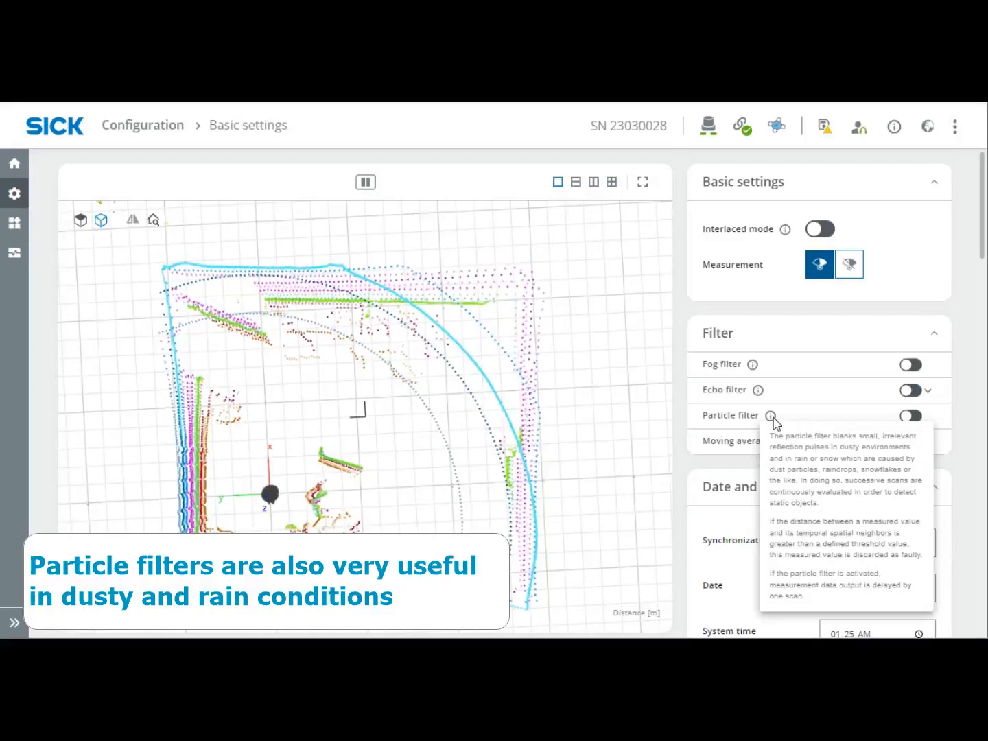
click(915, 419)
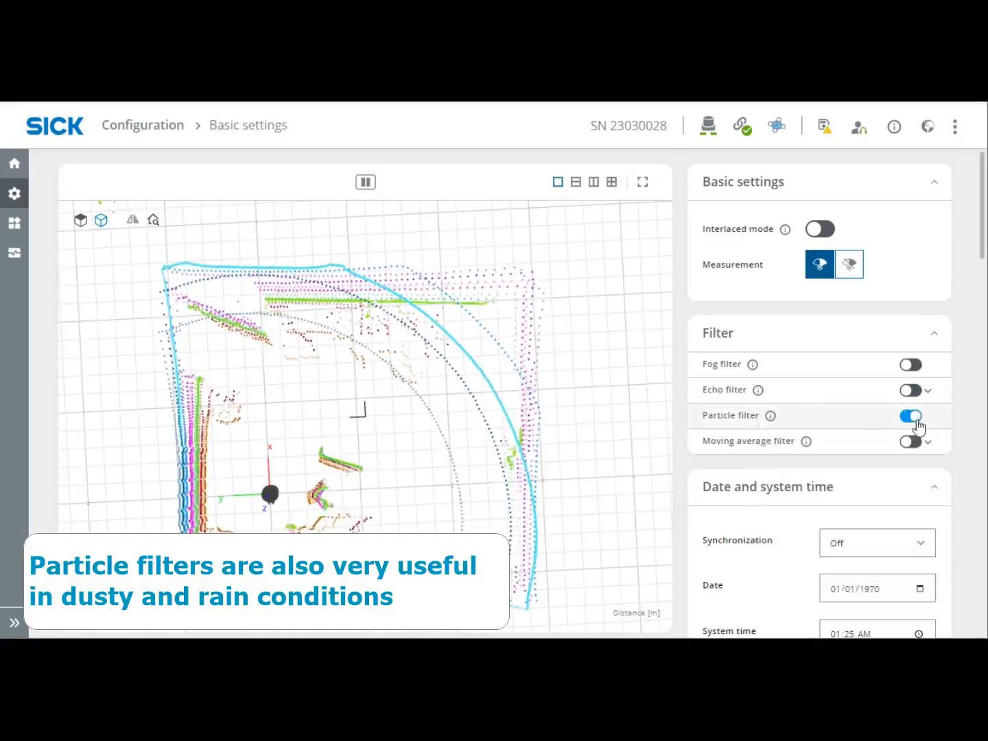
click(917, 420)
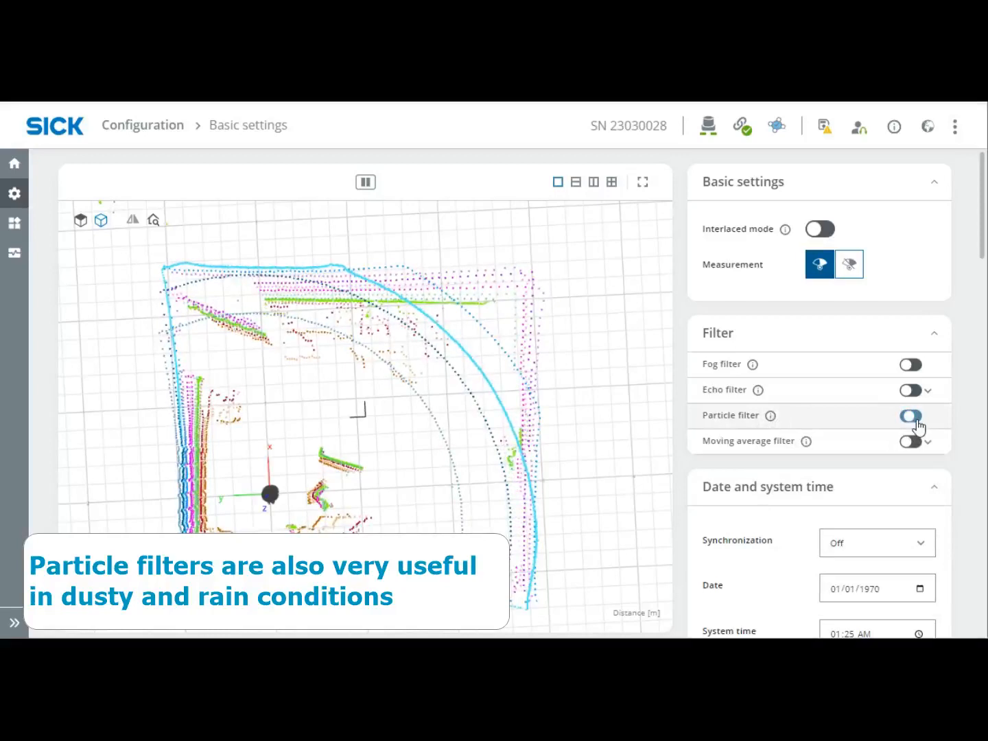
Expand the moving average filter and read the descriptions of the filter and its averaging depth.
click(927, 443)
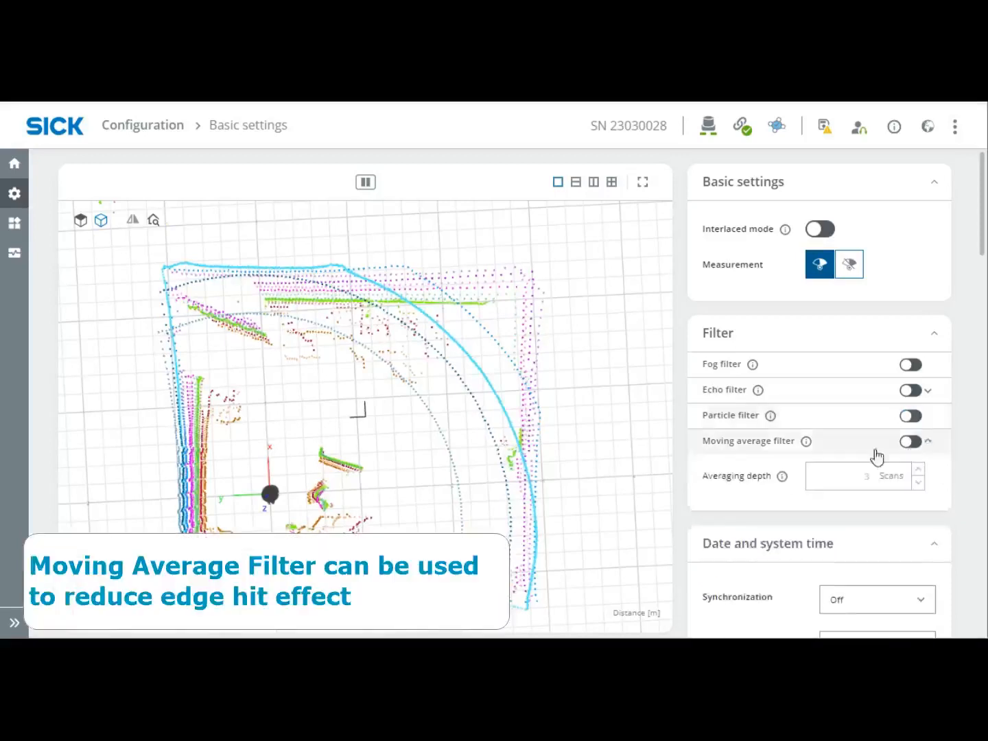
mouse_move(812, 449)
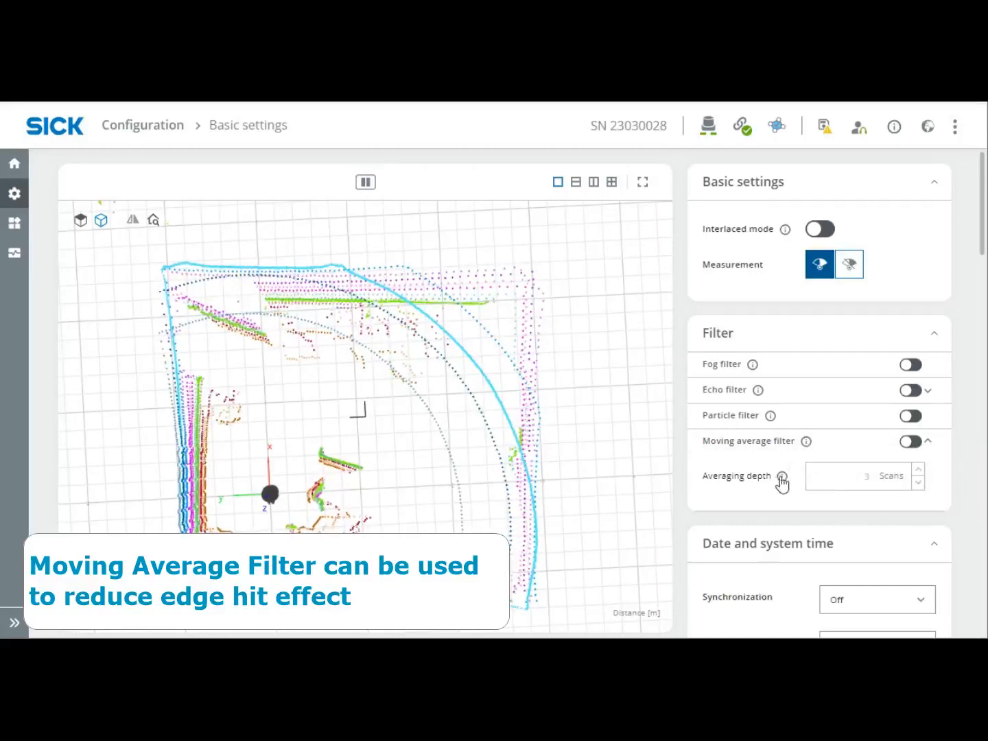
mouse_move(783, 480)
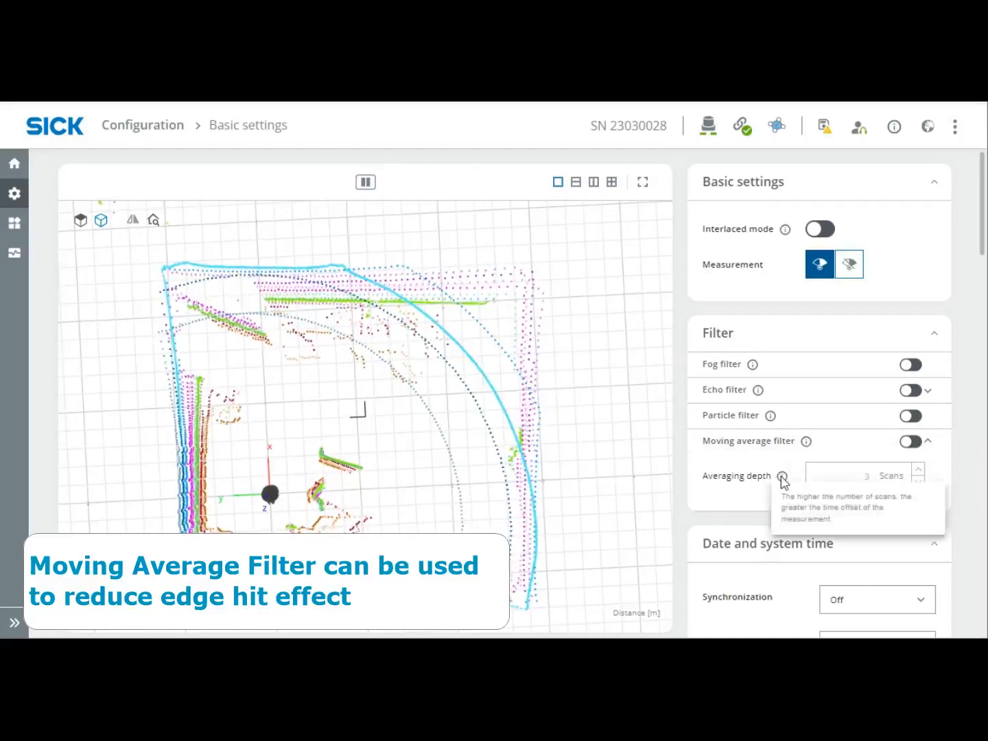
click(862, 131)
click(862, 138)
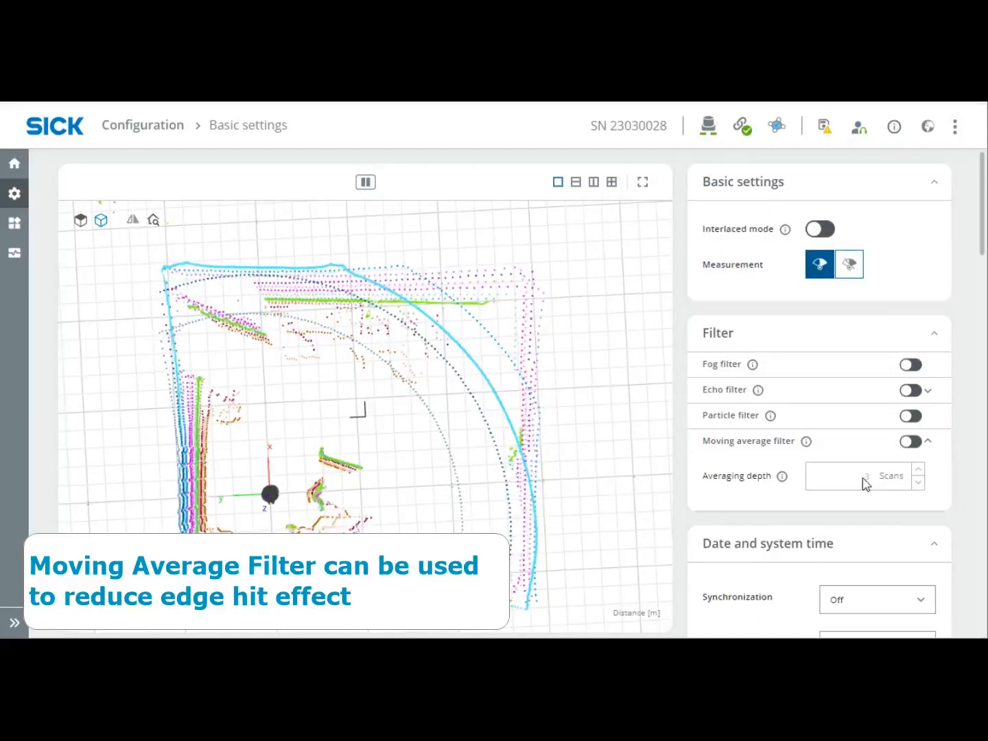
Try the moving average filter with an averaging depth of 2 scans and turn it off again.
click(910, 442)
double_click(866, 475)
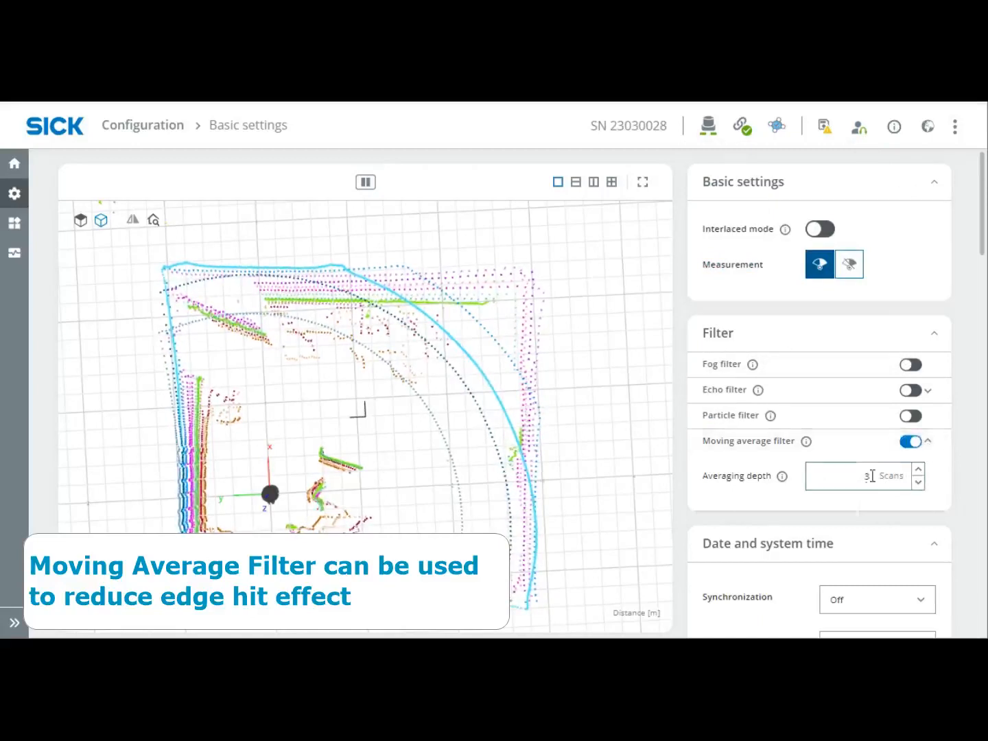
text(4)
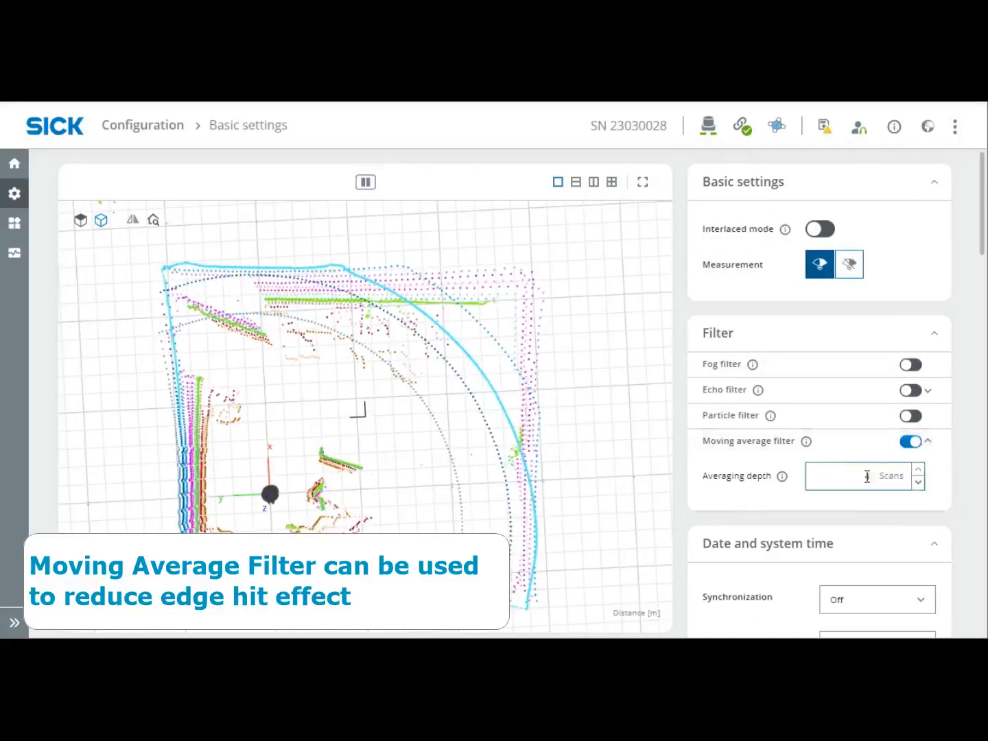
click(918, 485)
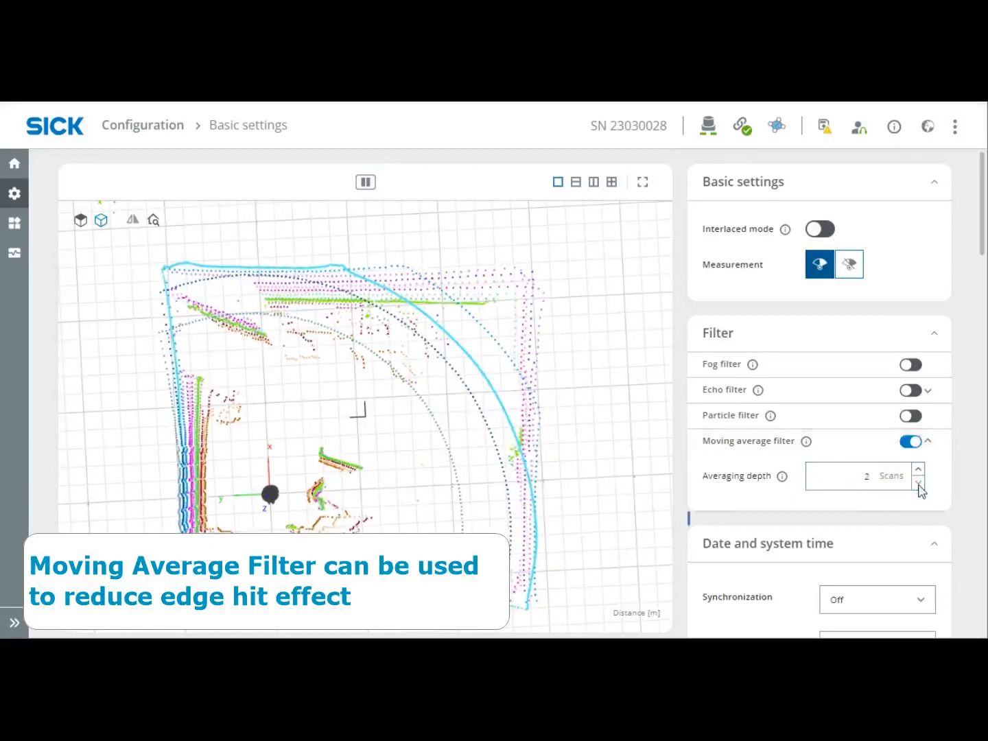
click(917, 442)
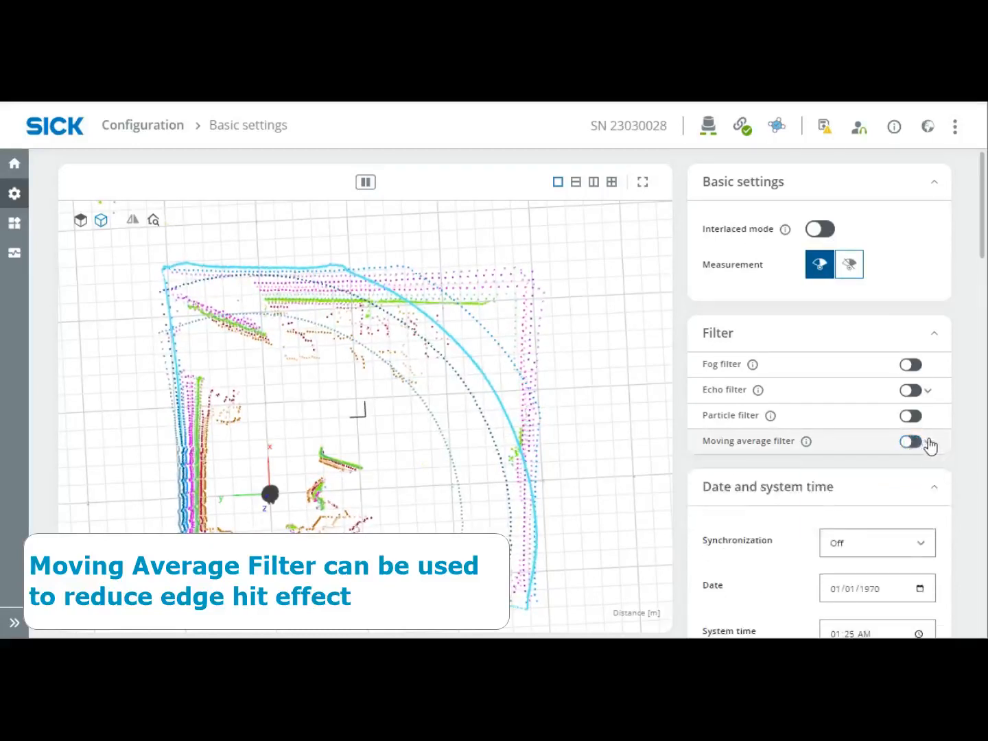
View the time synchronization modes and switch applying the system time from the computer on and back off.
scroll(929, 445, down, 3)
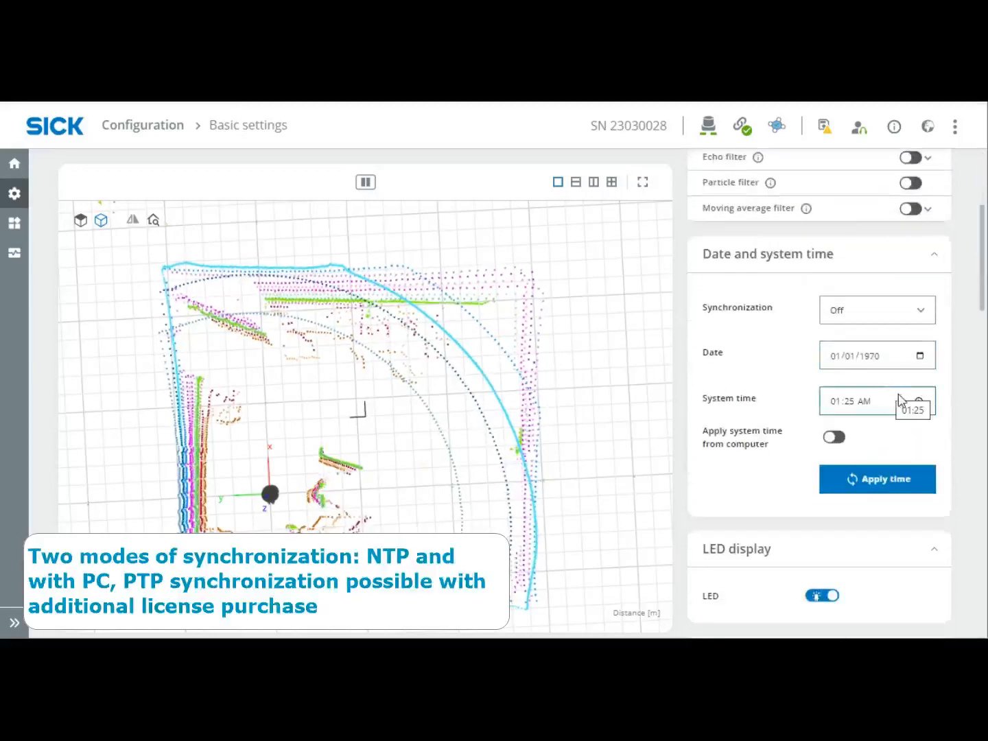
click(919, 312)
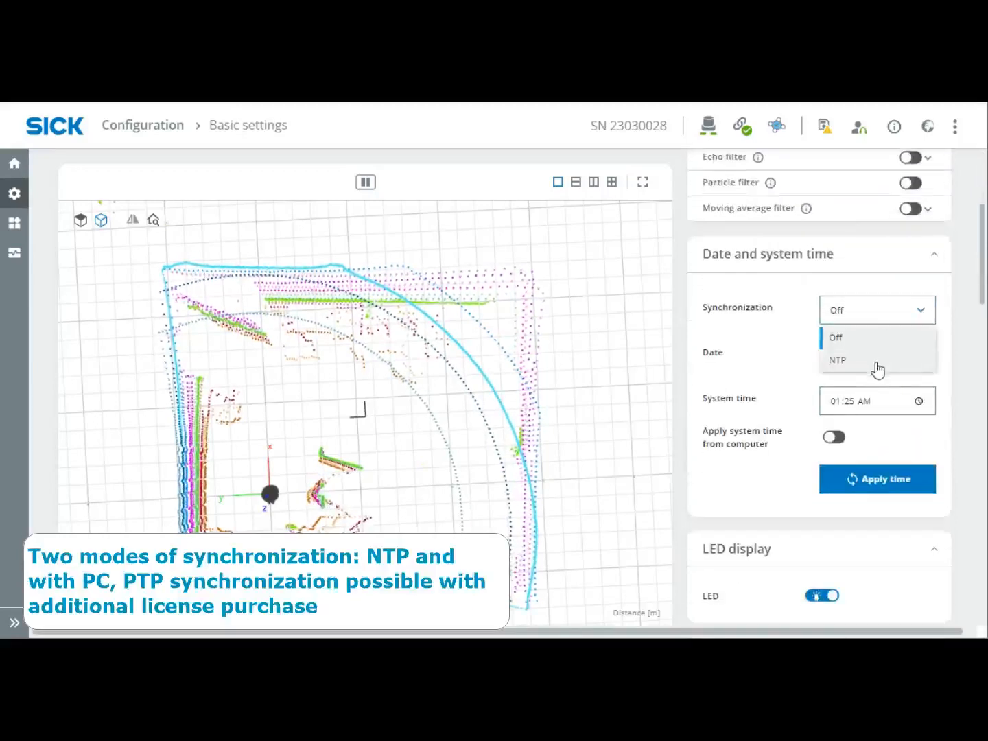
click(927, 313)
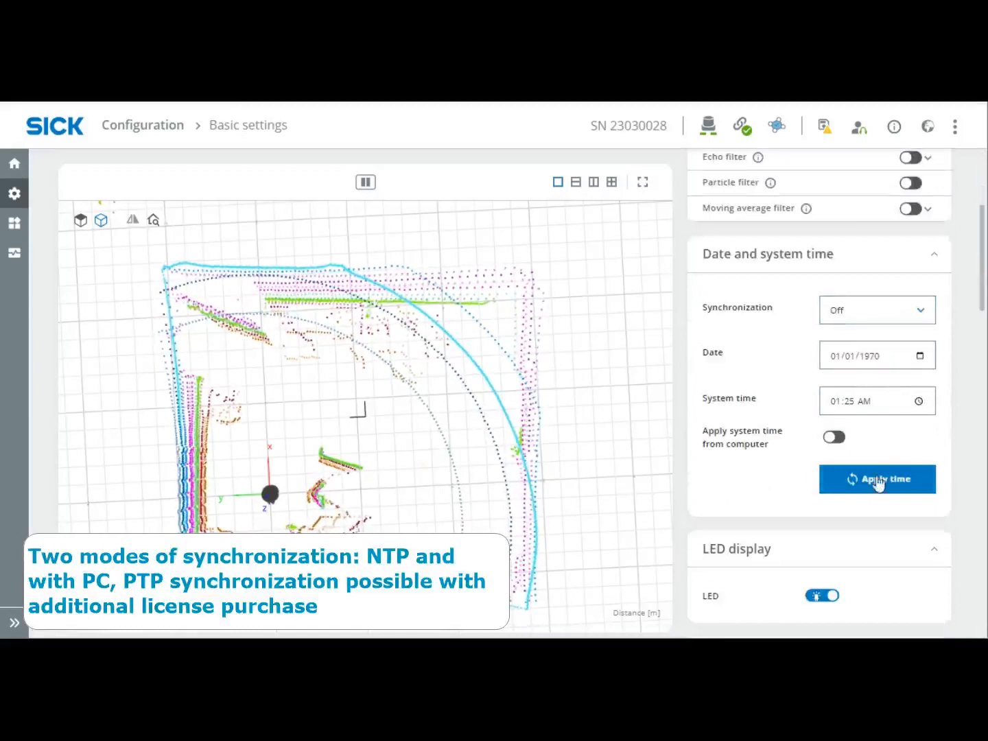
click(834, 437)
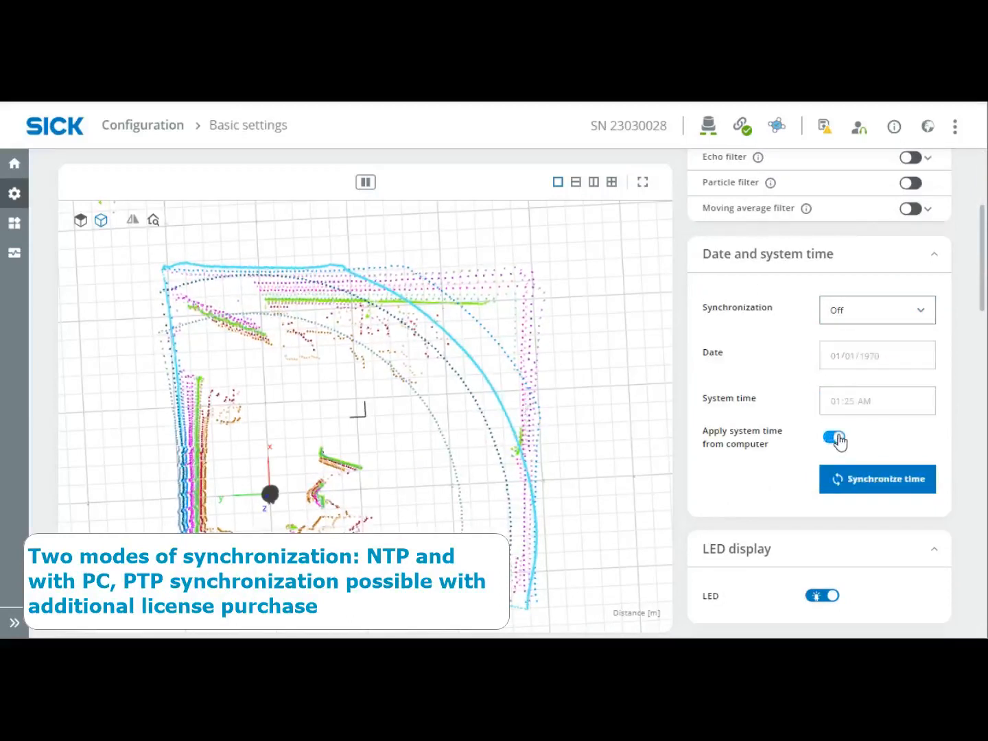
click(836, 437)
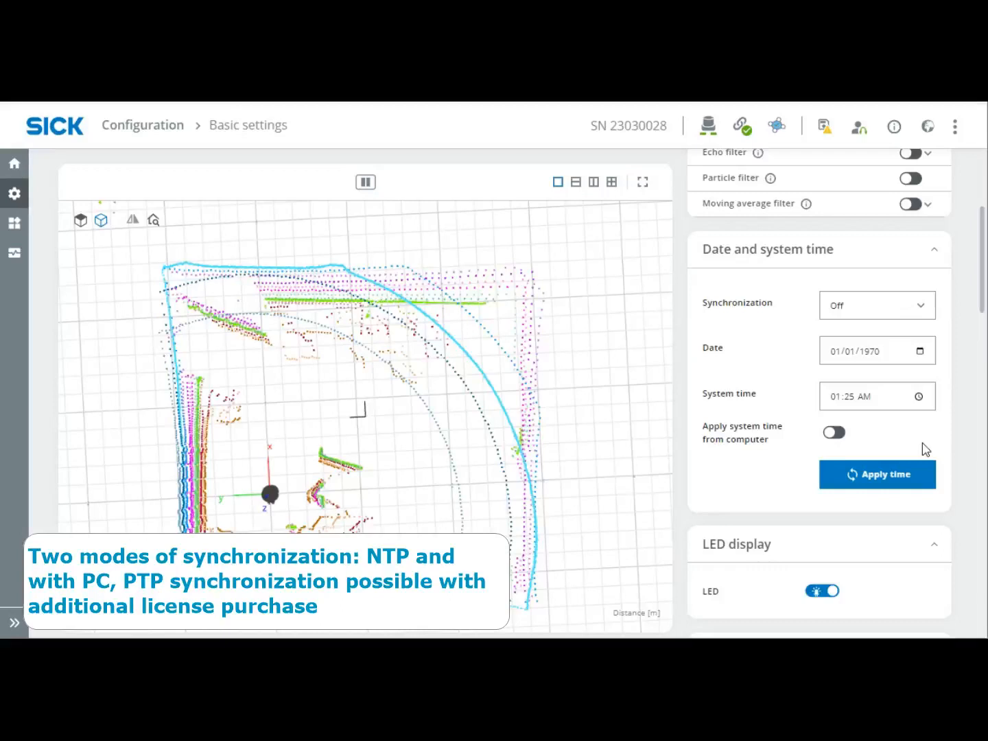
Switch the device's LED display off and back on.
scroll(925, 450, down, 3)
click(824, 363)
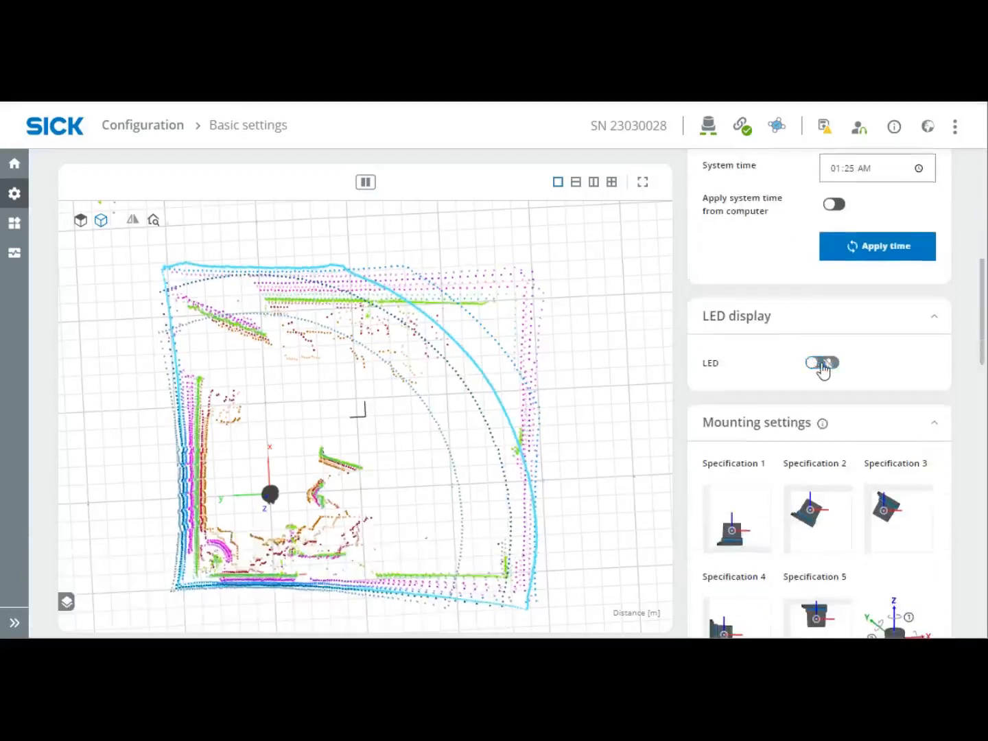
click(822, 363)
Try mounting specifications 2, 3, 5 and 4 on the point cloud, and switch back to specification 1.
scroll(869, 378, down, 5)
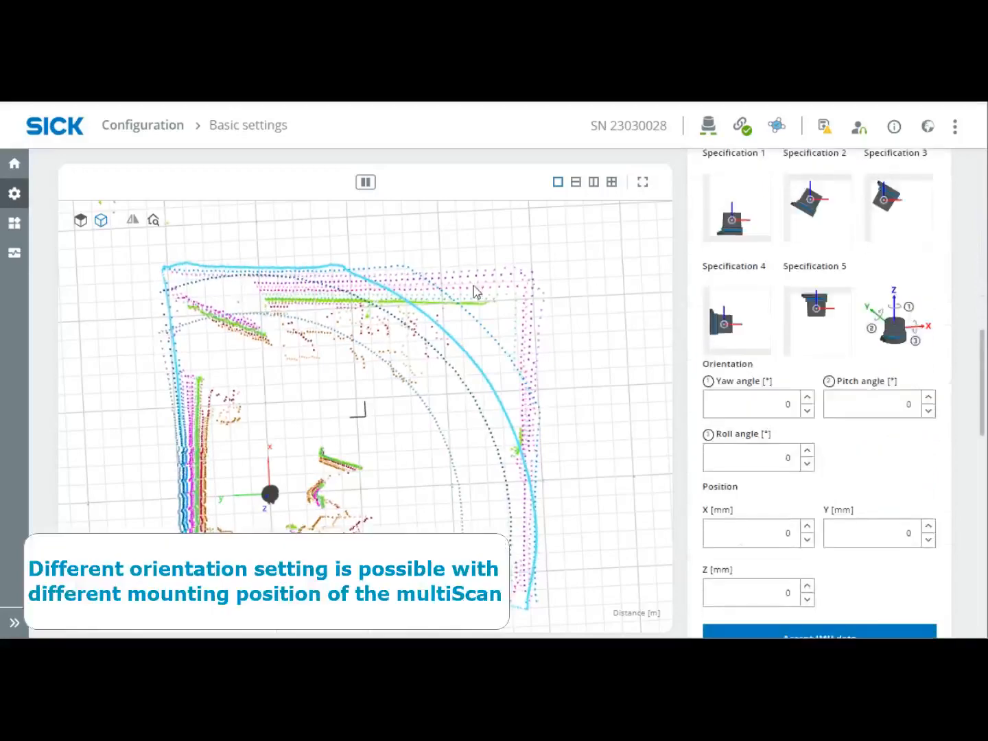
drag(209, 369, 212, 273)
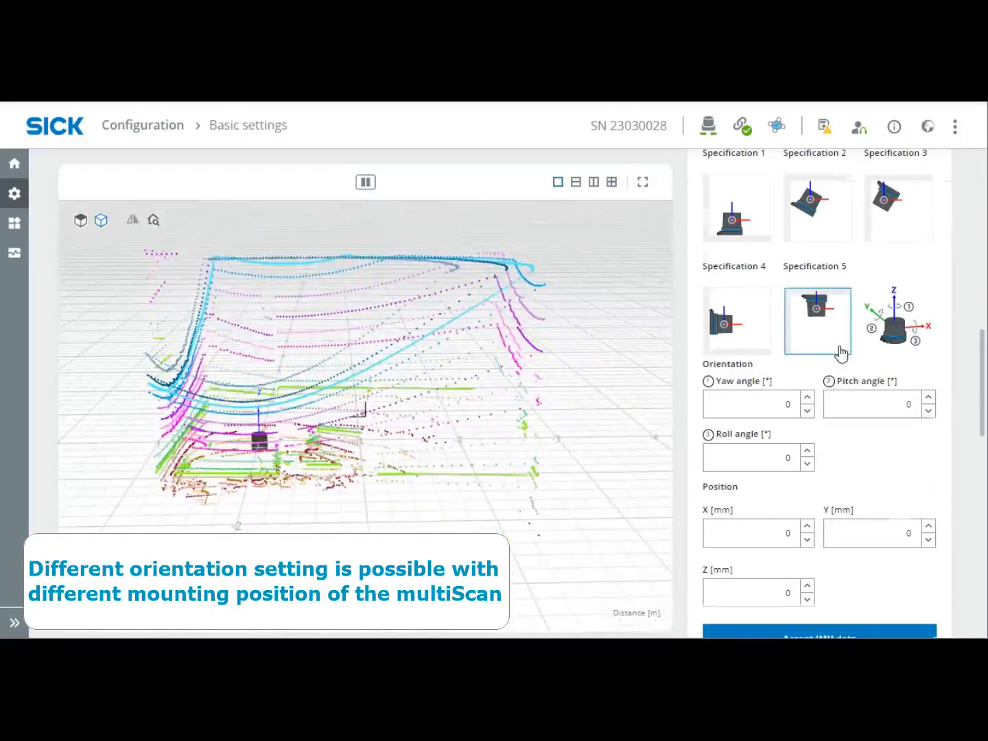
scroll(843, 353, up, 2)
click(819, 367)
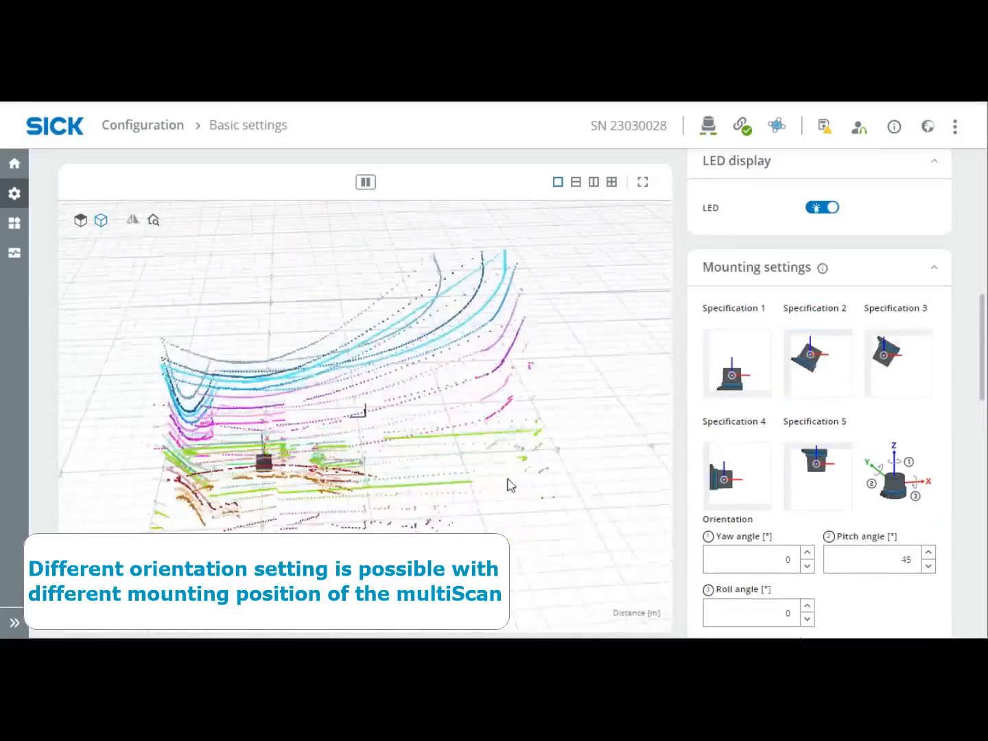
drag(510, 485, 388, 466)
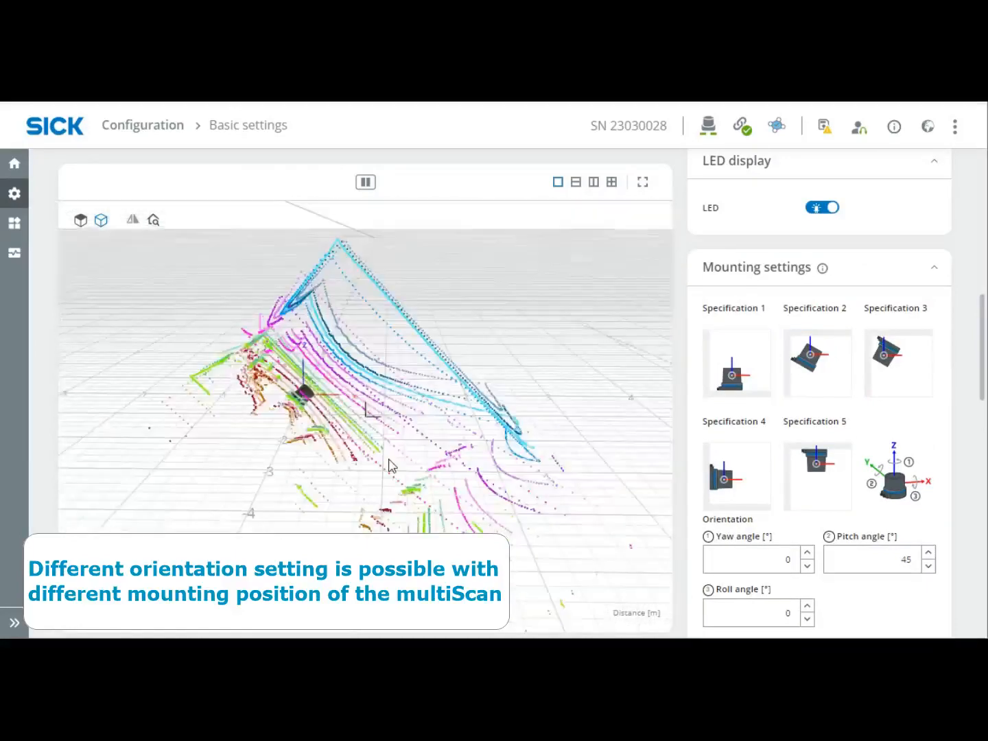
click(908, 380)
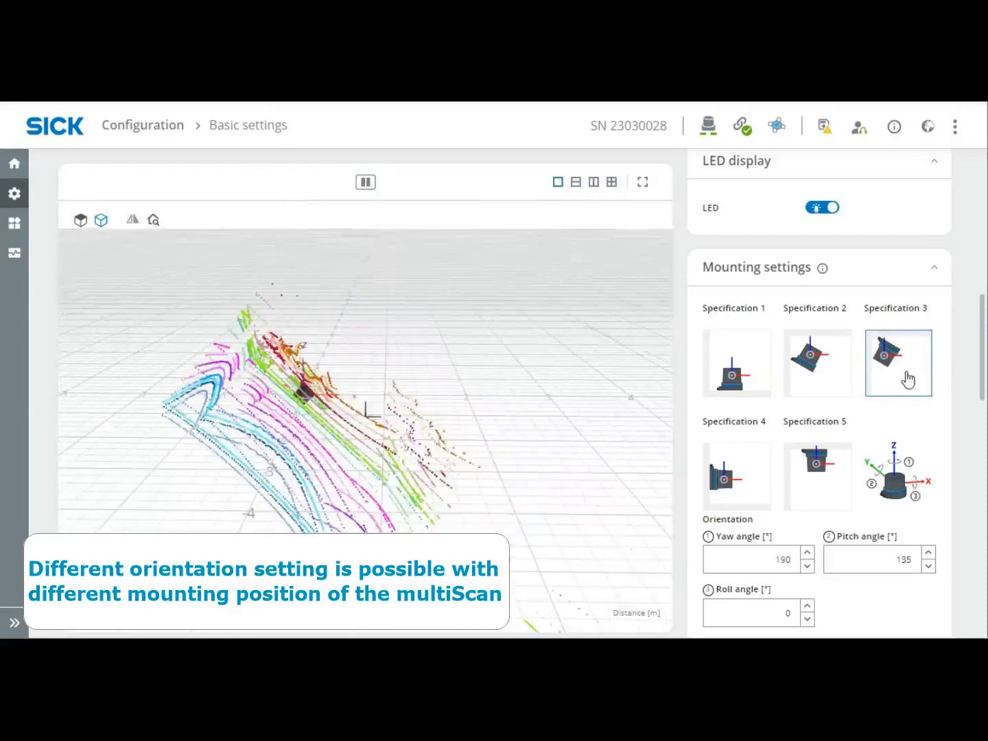
click(815, 466)
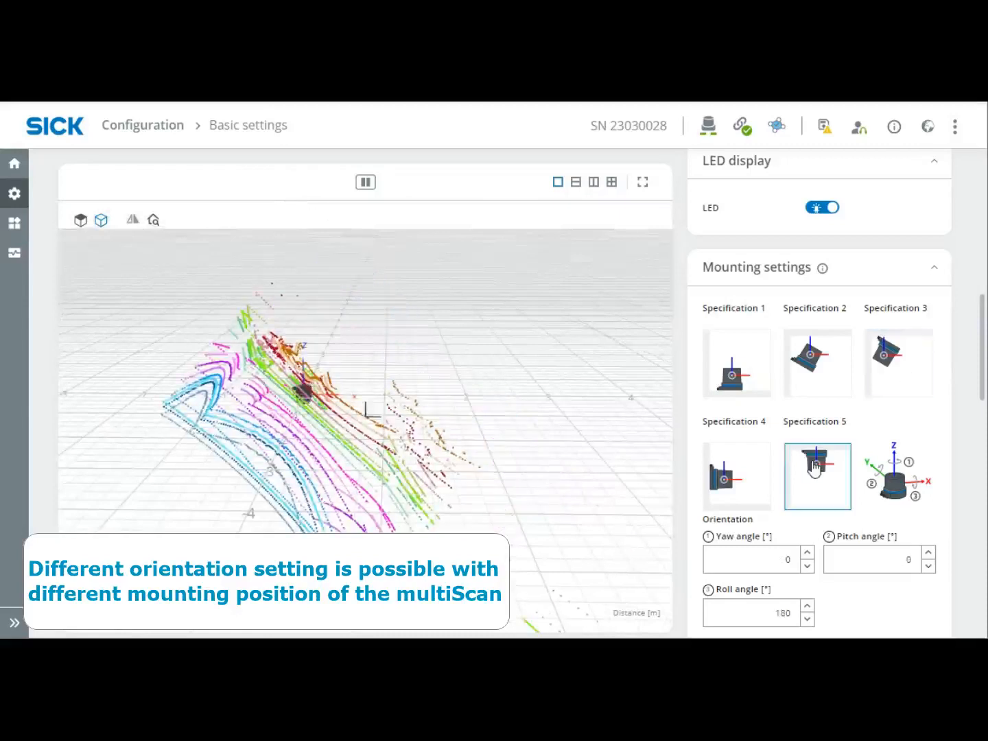
click(724, 474)
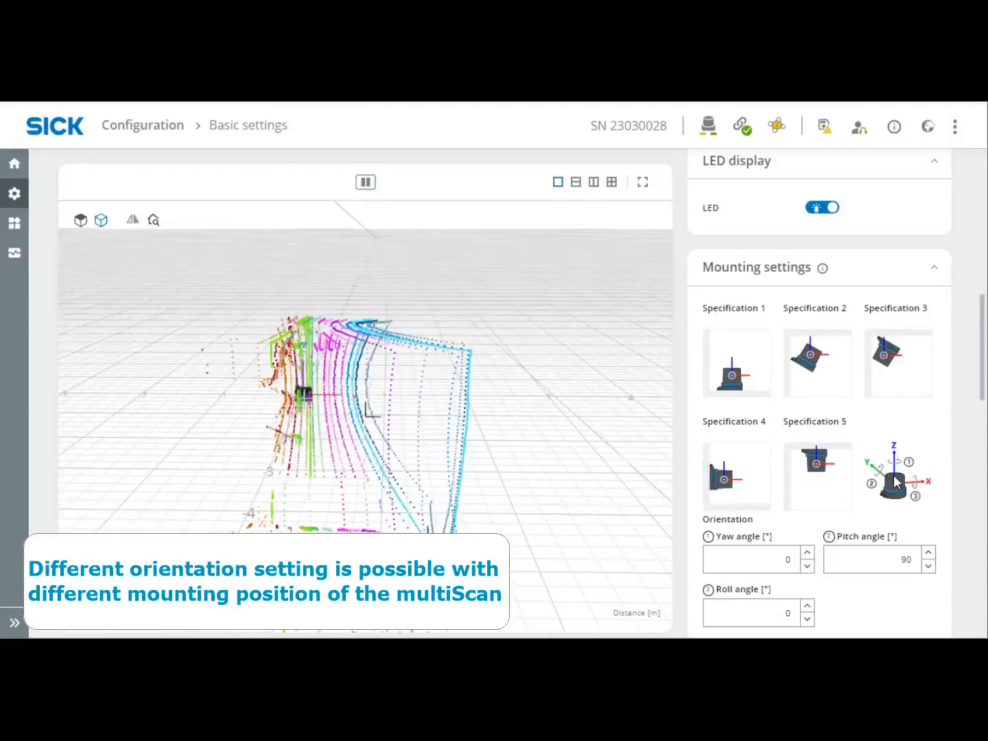
click(739, 385)
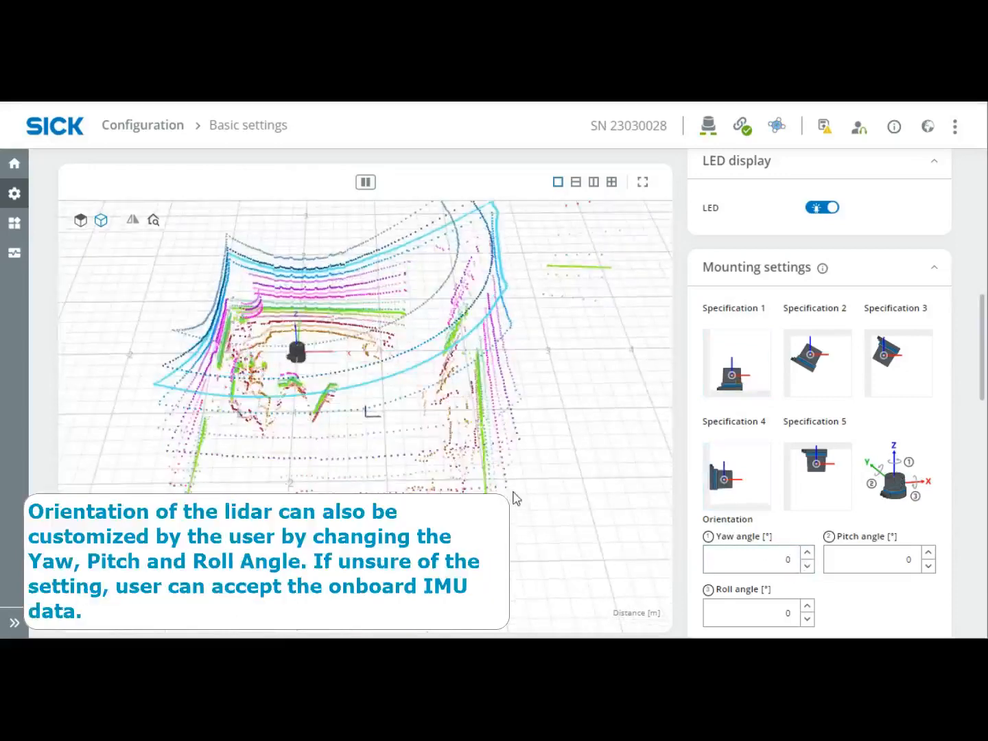
Try a yaw angle of 45° in the mounting orientation and set it back to 0.
double_click(786, 558)
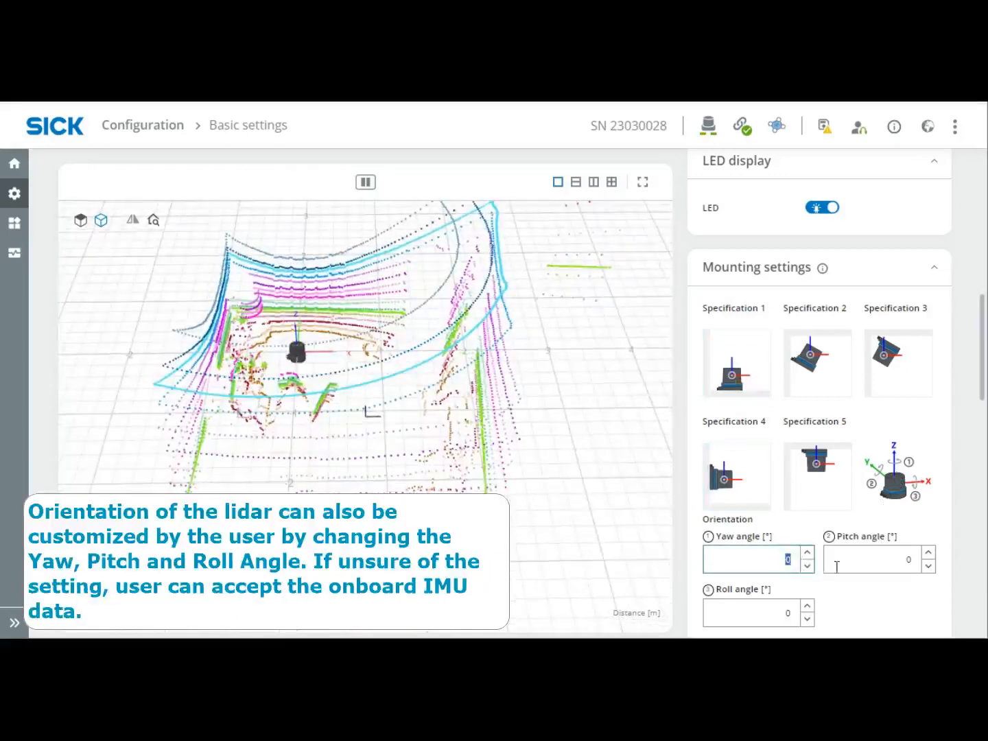
text(45)
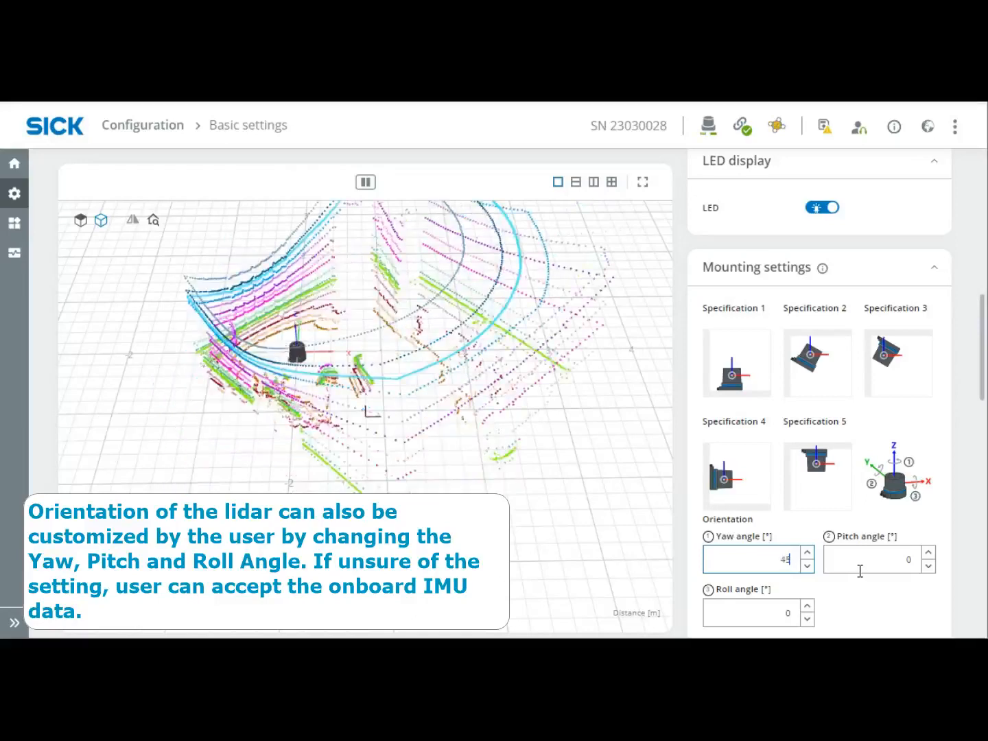
key(BackSpace)
key(BackSpace)
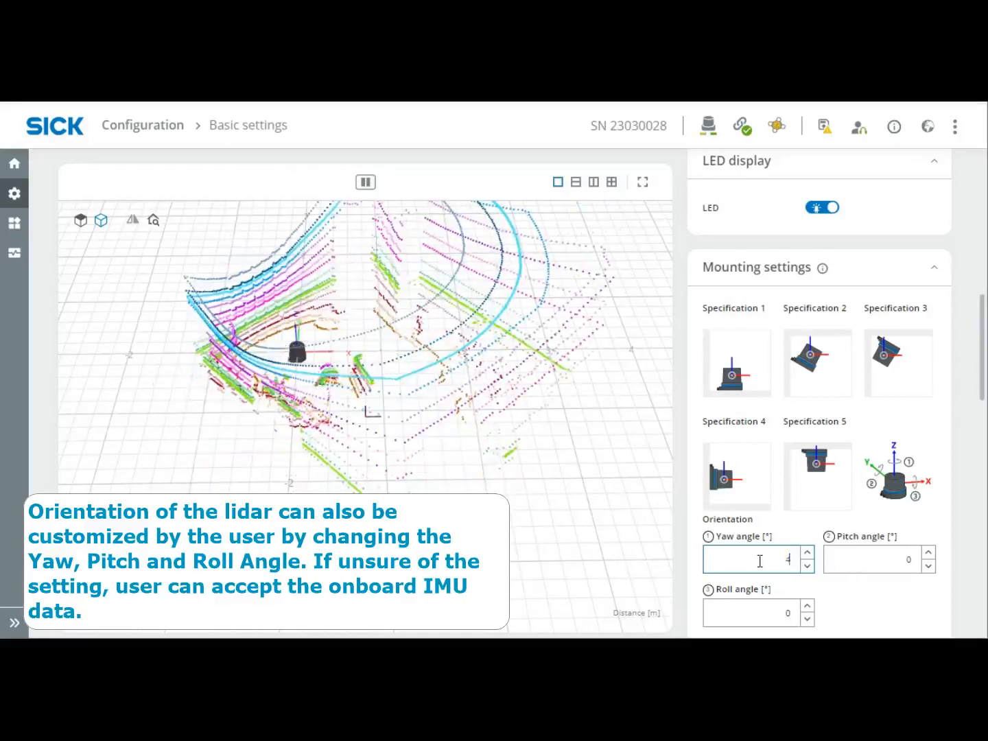
text(0)
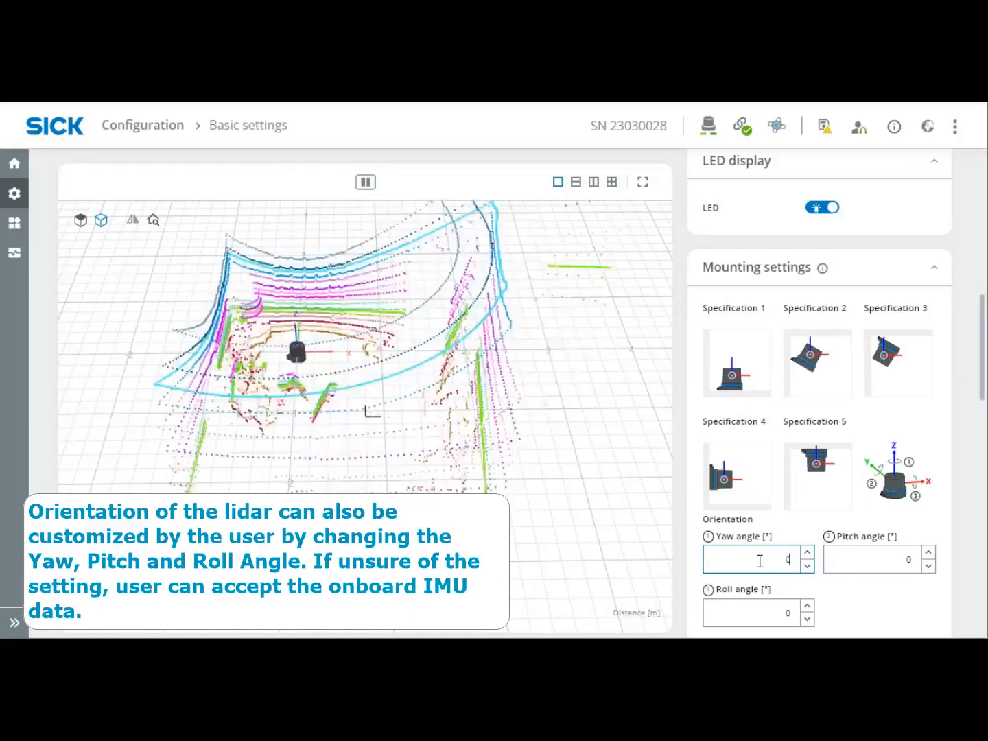
Try a pitch angle of 45° in the mounting orientation and set it back to 0.
double_click(905, 559)
text(45)
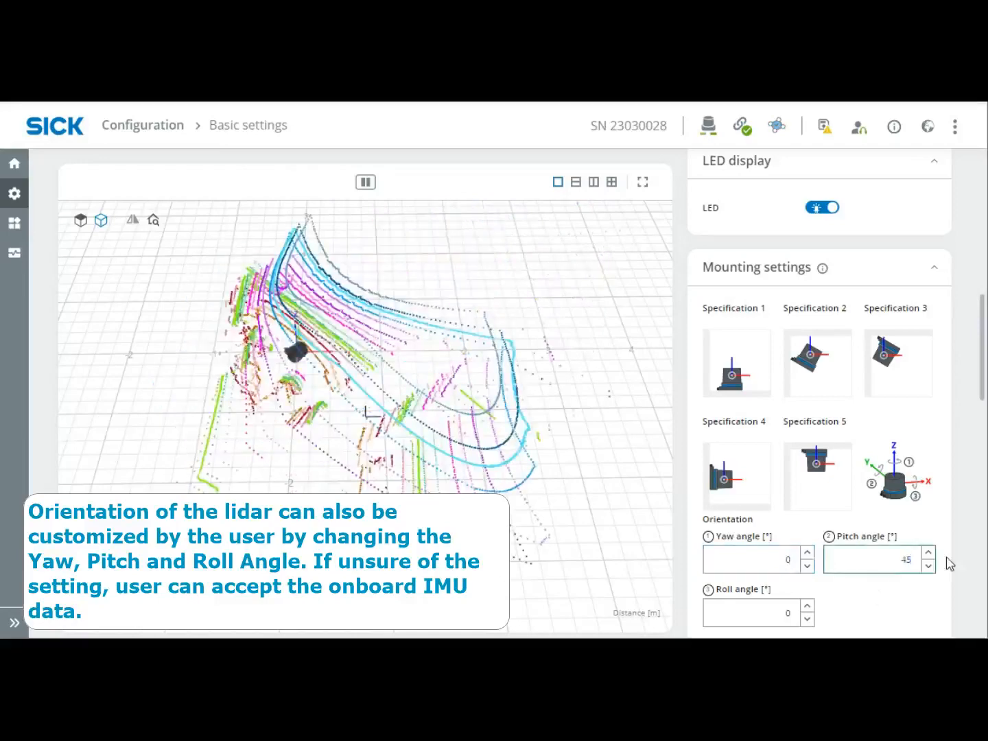
key(BackSpace)
key(BackSpace)
text(0)
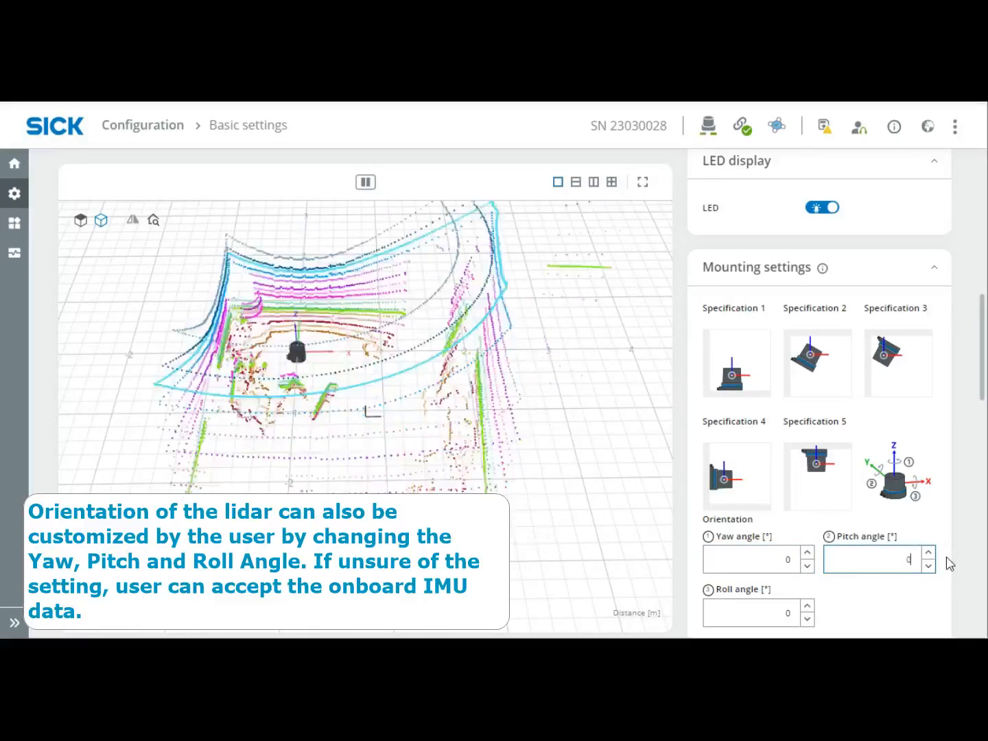
Try a roll angle of 45° in the mounting orientation and return it to 0.
double_click(781, 615)
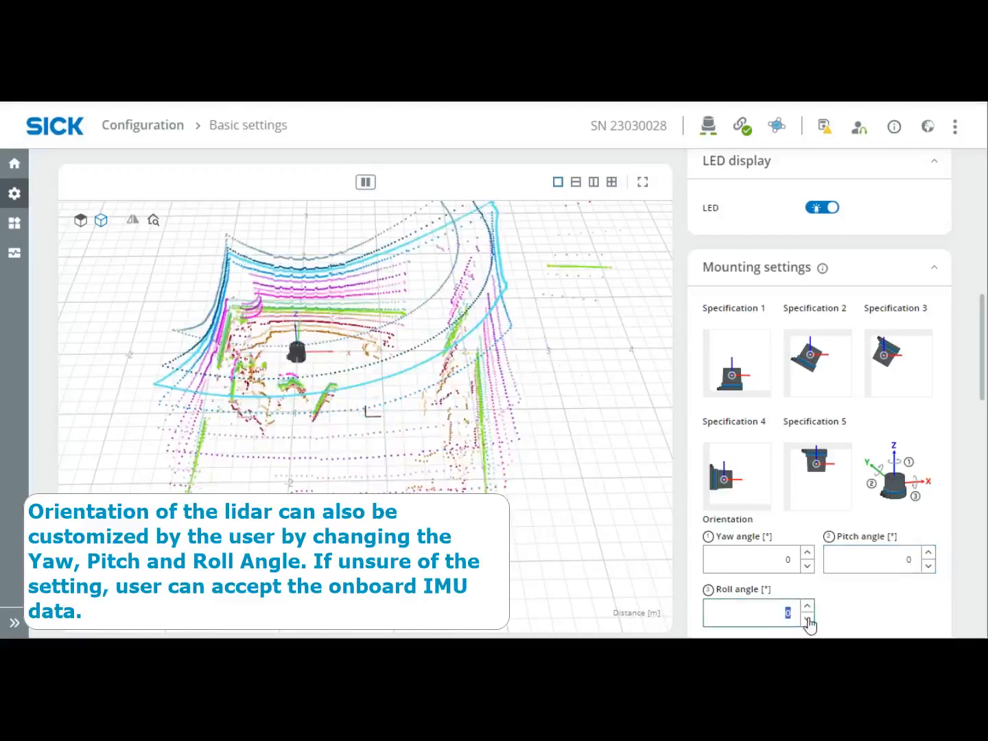
text(45)
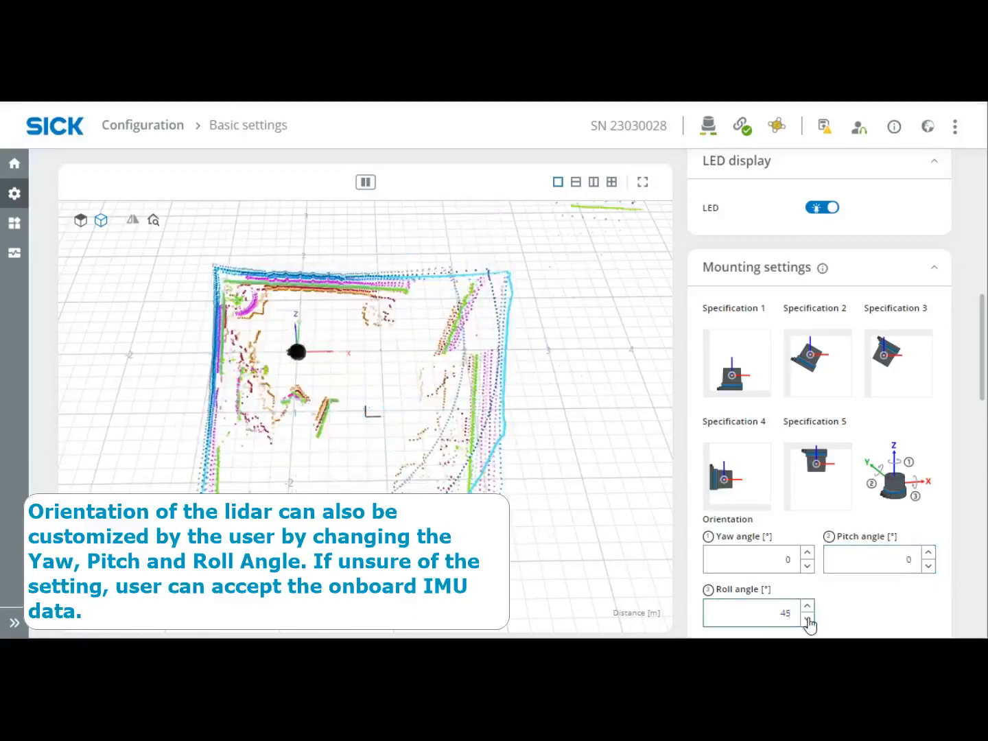
click(808, 619)
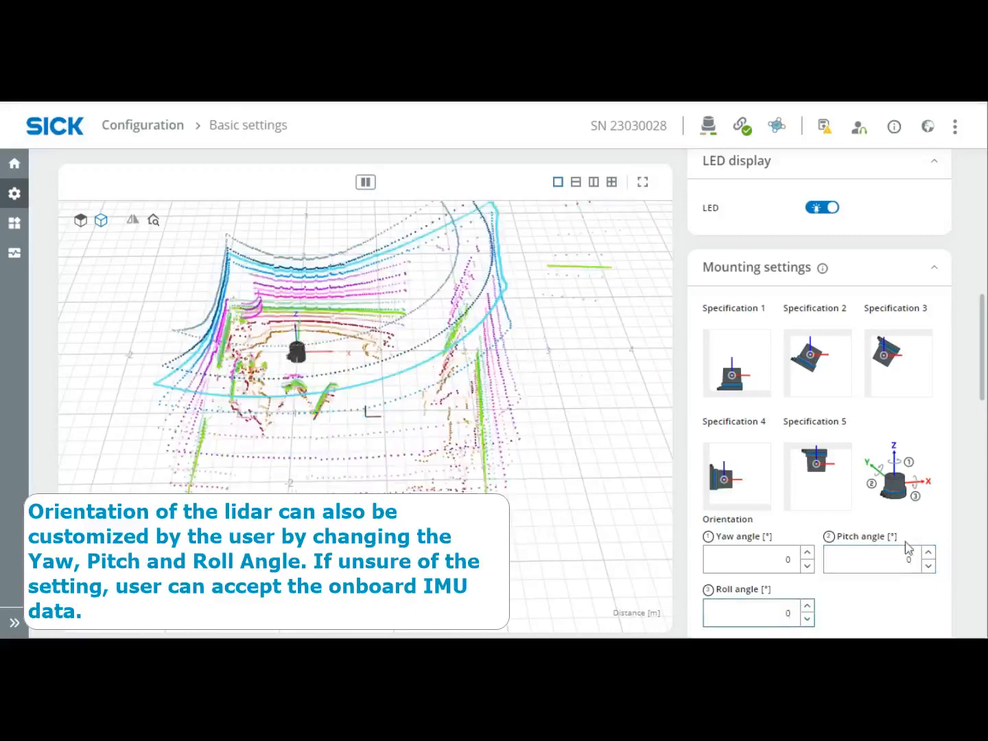
Accept the onboard IMU data as the mounting orientation and view the IMU readings.
scroll(906, 540, down, 5)
scroll(905, 540, down, 1)
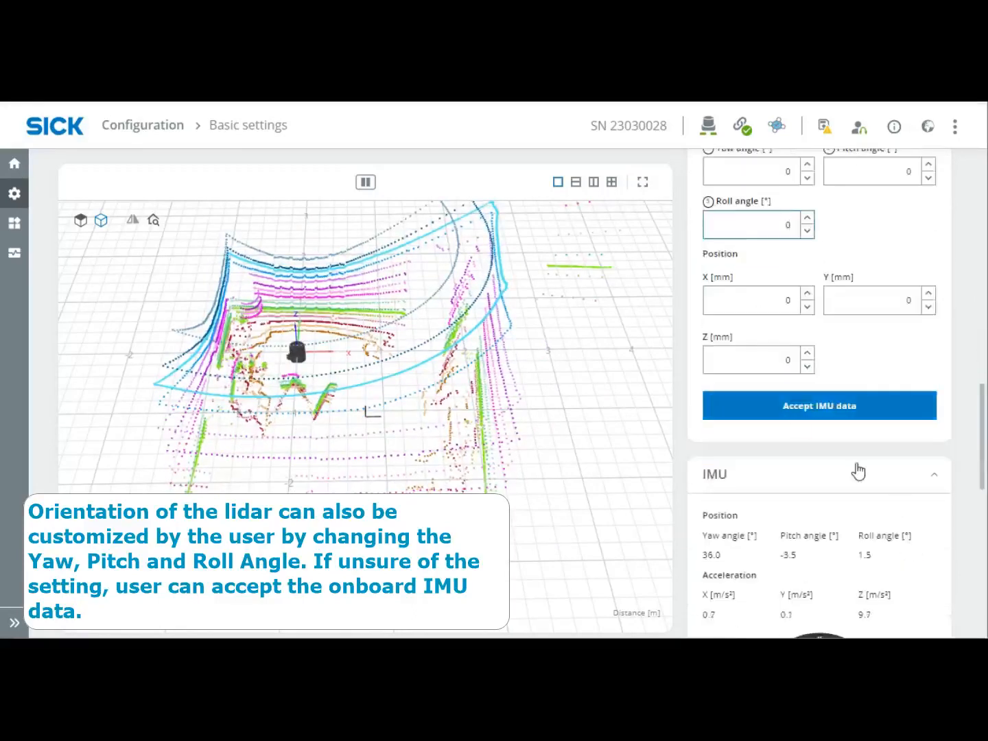
click(825, 405)
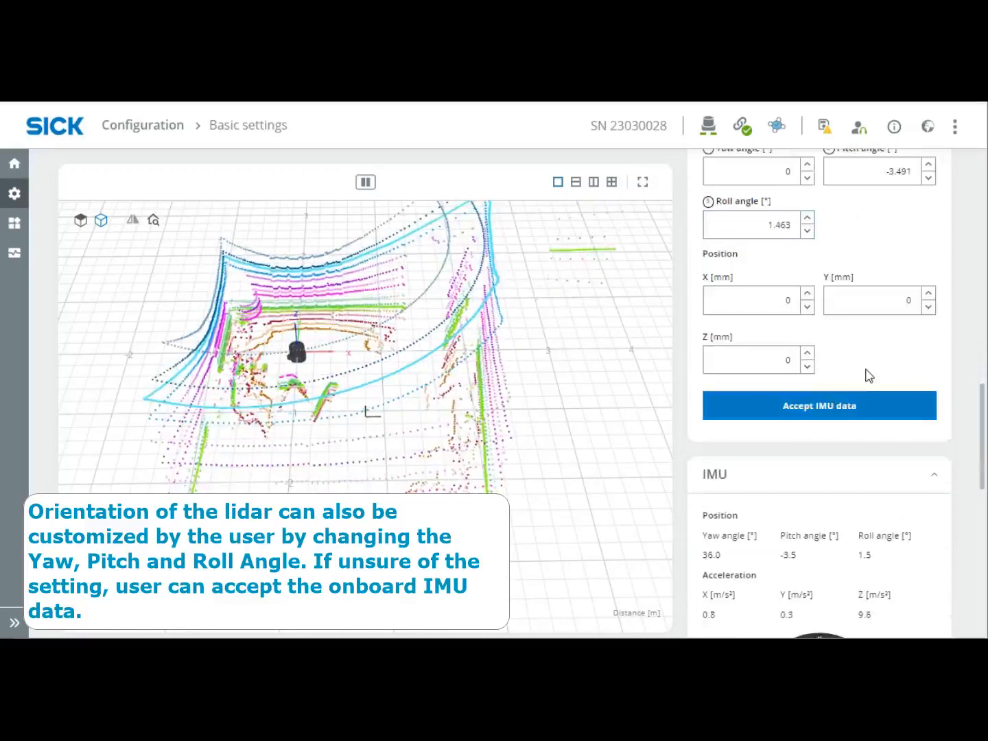
scroll(867, 375, down, 4)
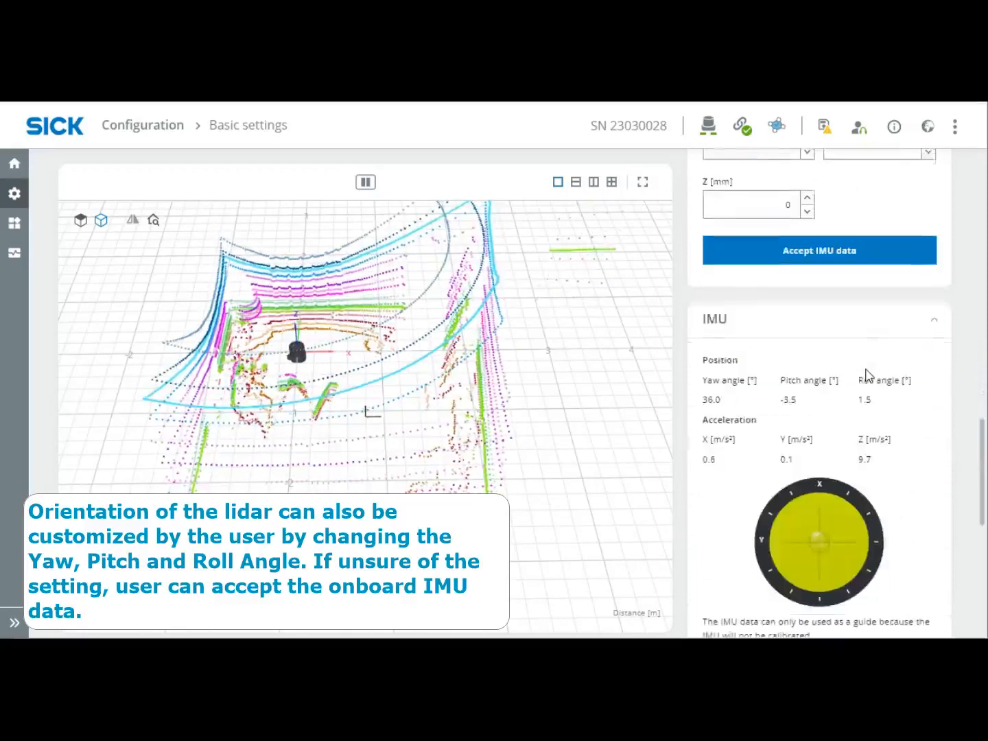
Try a mounting position of 500 mm in X and set it back to 0.
scroll(865, 370, up, 4)
double_click(789, 300)
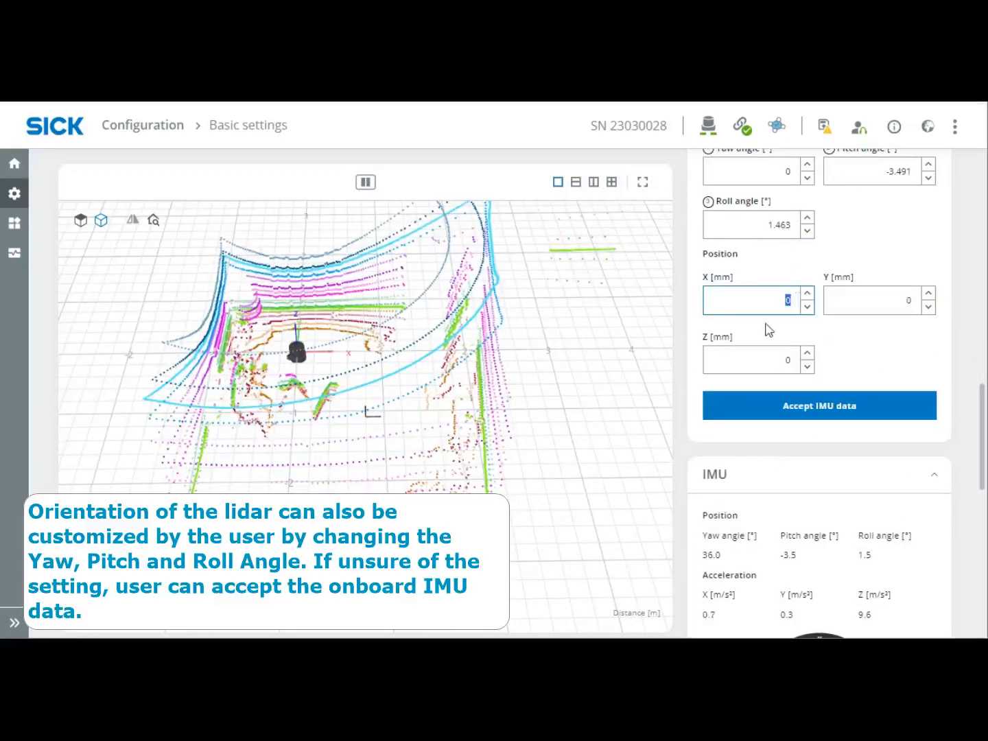
text(500)
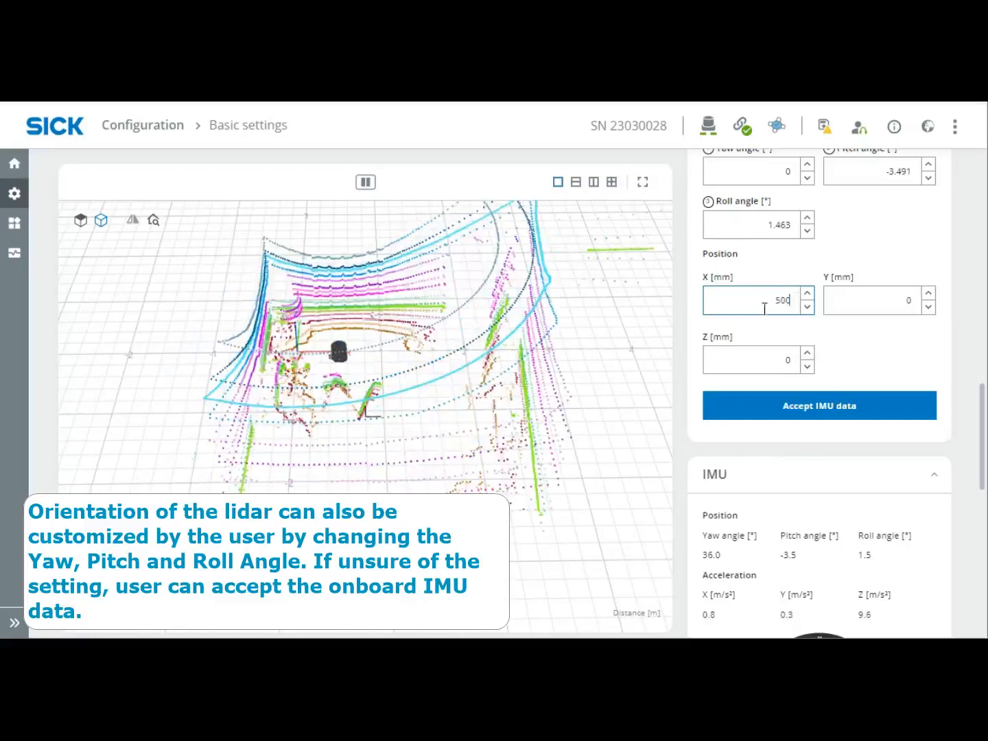
key(BackSpace)
key(BackSpace)
key(BackSpace)
text(0)
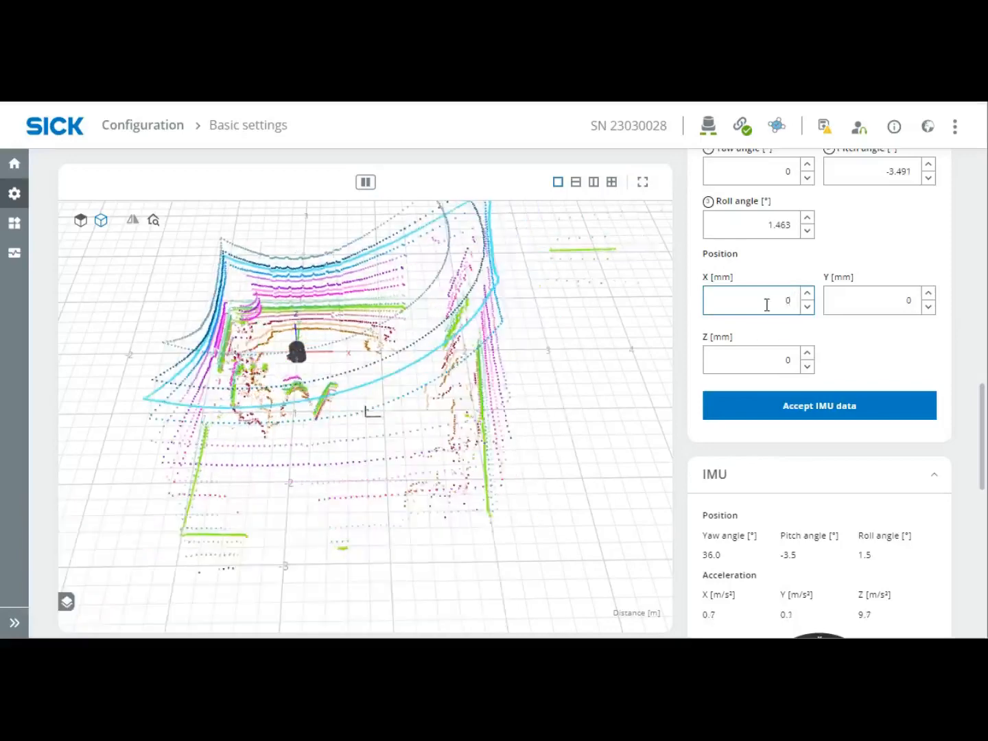
Look over the IMU section and read the contamination indication help on strategy, sensitivity, sectors and response time.
scroll(916, 381, down, 5)
scroll(917, 381, up, 1)
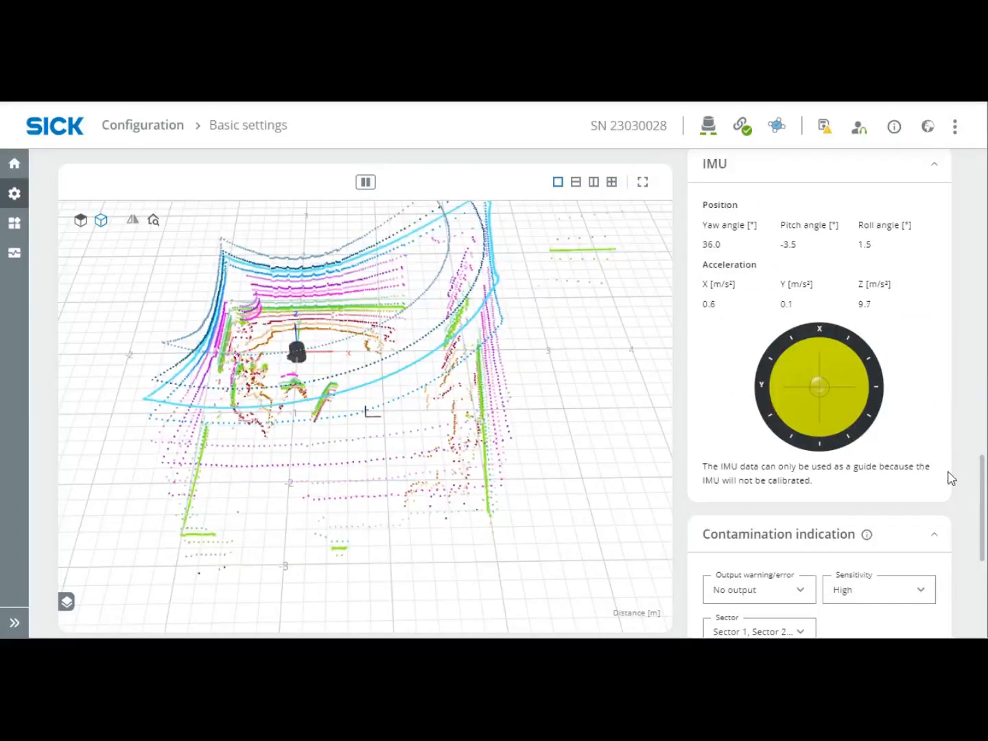
scroll(875, 490, down, 3)
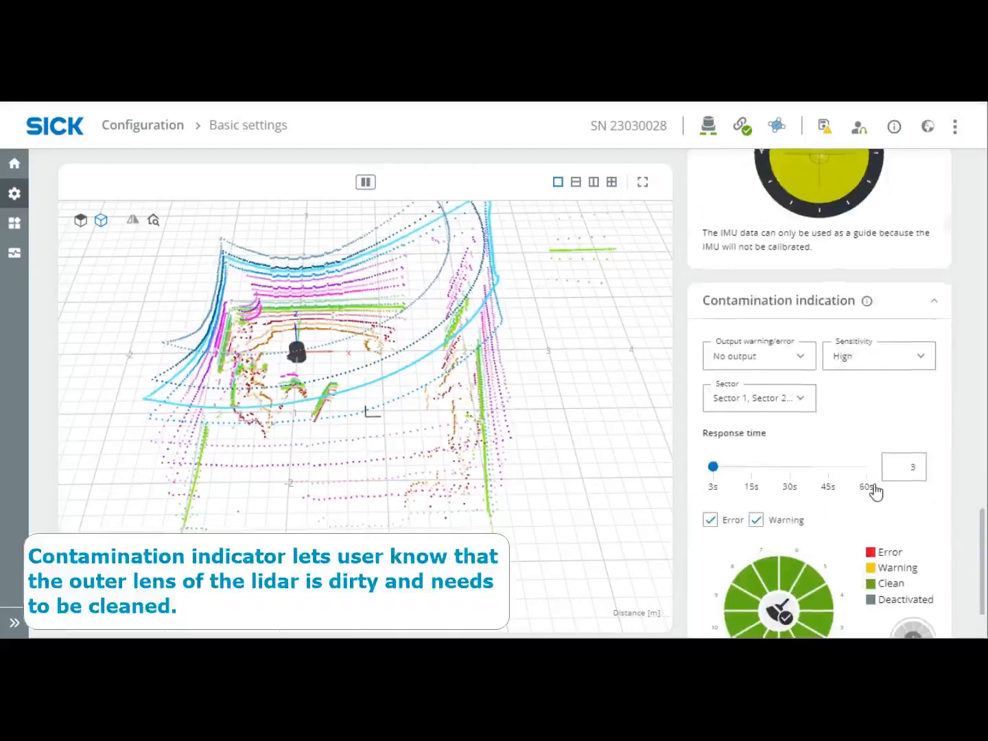
scroll(874, 491, down, 2)
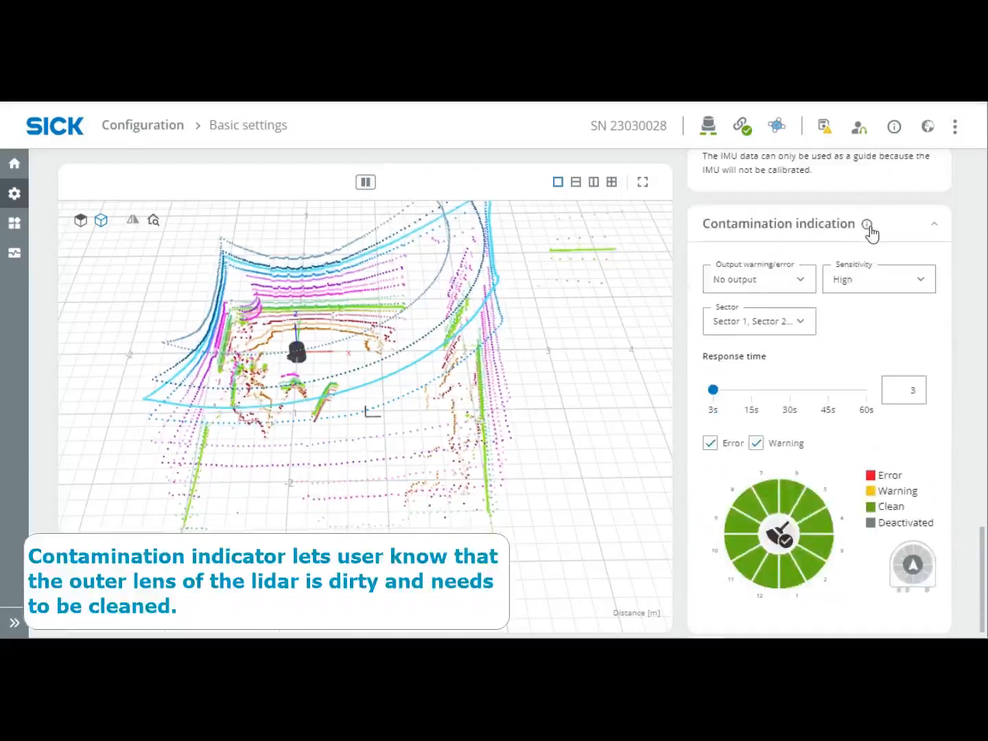
click(868, 225)
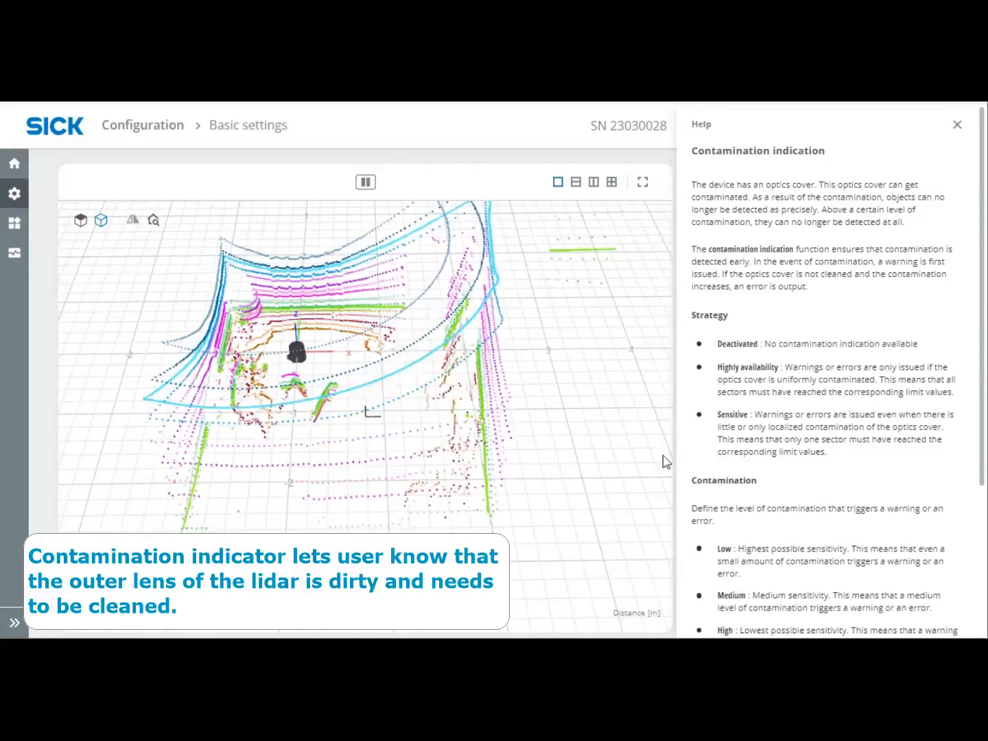
scroll(743, 477, down, 3)
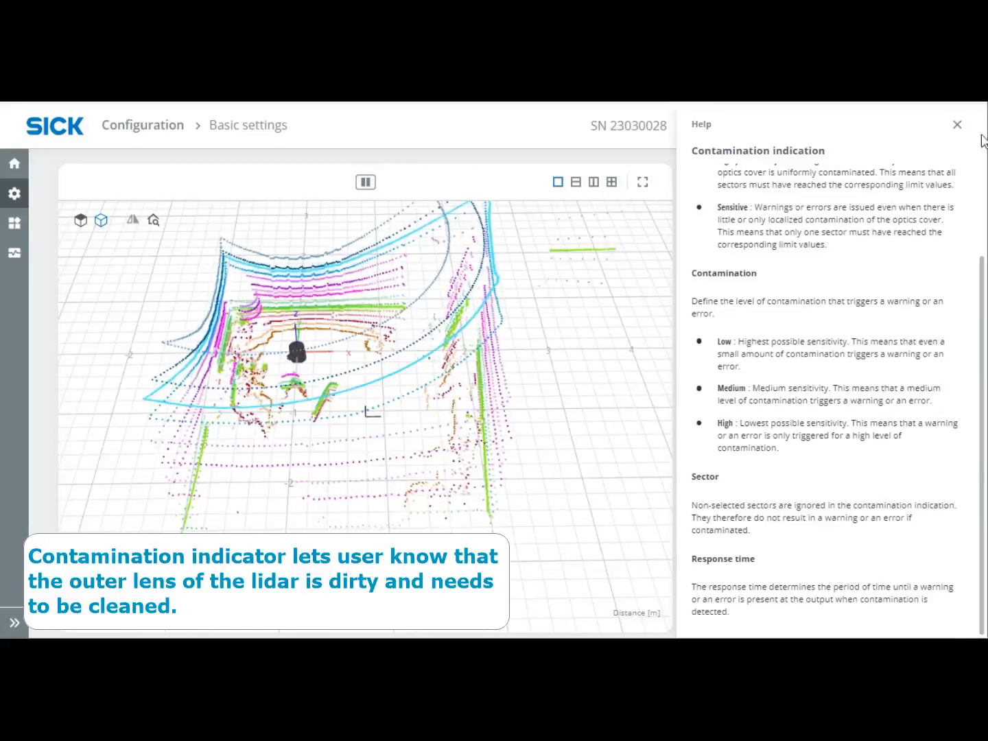
click(958, 125)
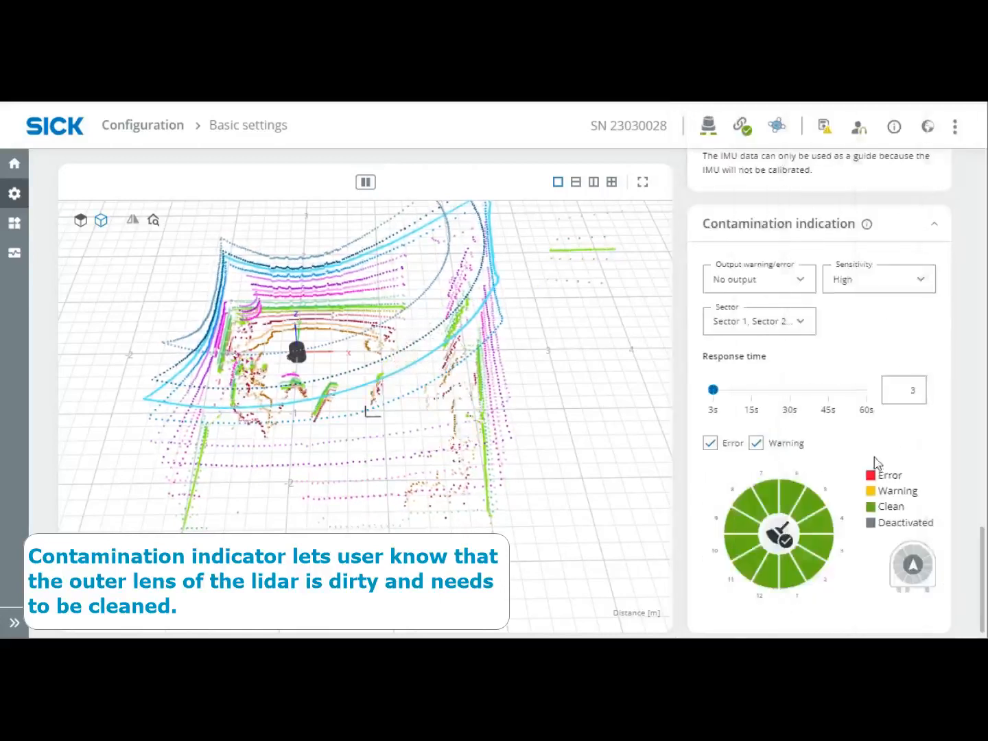
Try contamination response times of 15 s and 30 s, and return to 3 s.
click(753, 393)
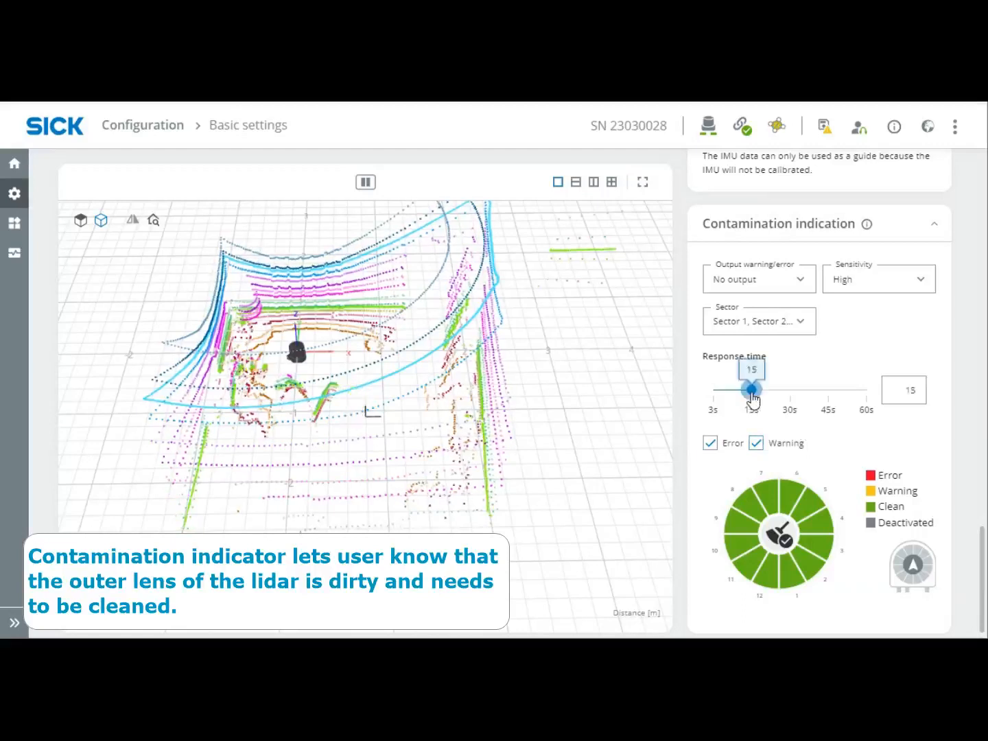
click(791, 392)
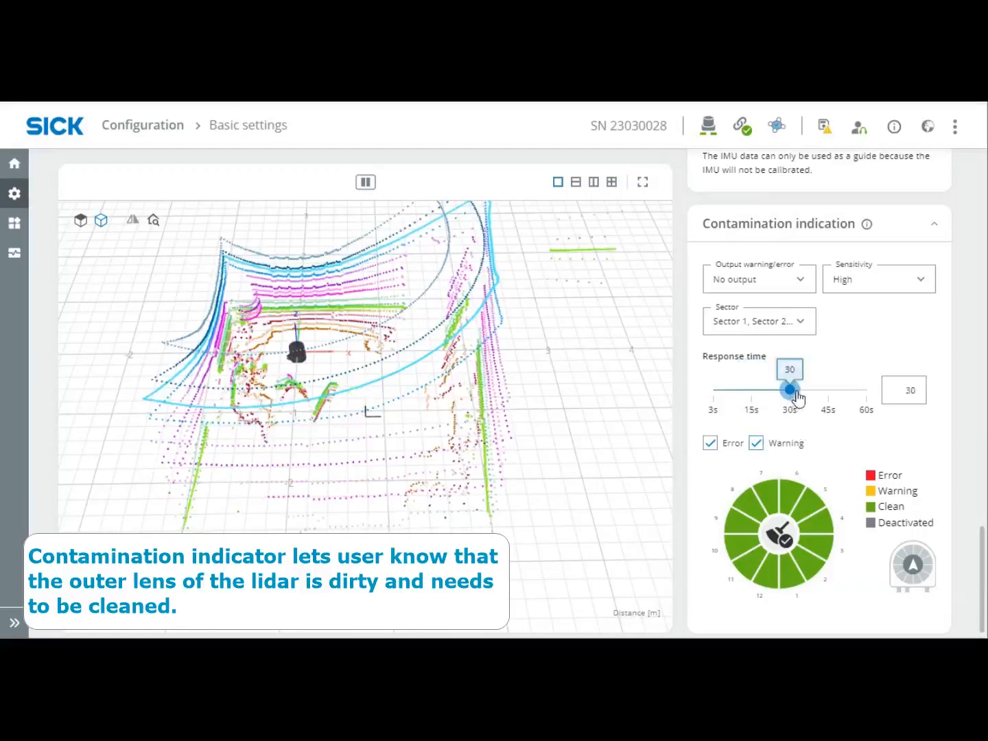
click(714, 393)
View the available output warning/error, sensitivity and sector options of the contamination indication without changing them.
click(796, 281)
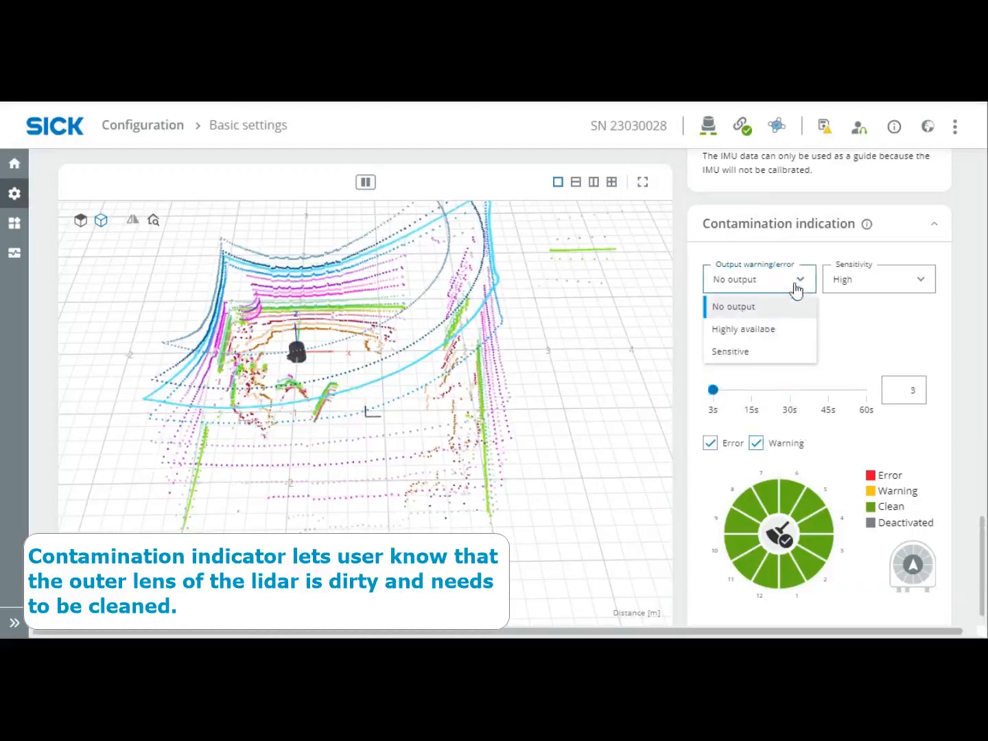
click(874, 282)
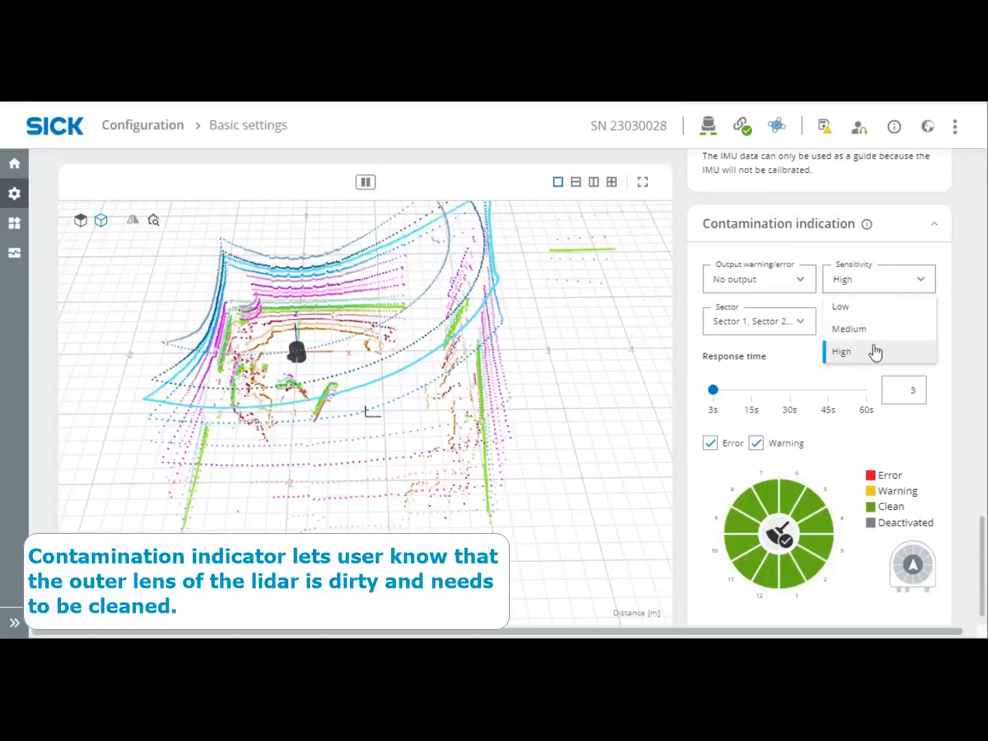
click(873, 281)
click(786, 324)
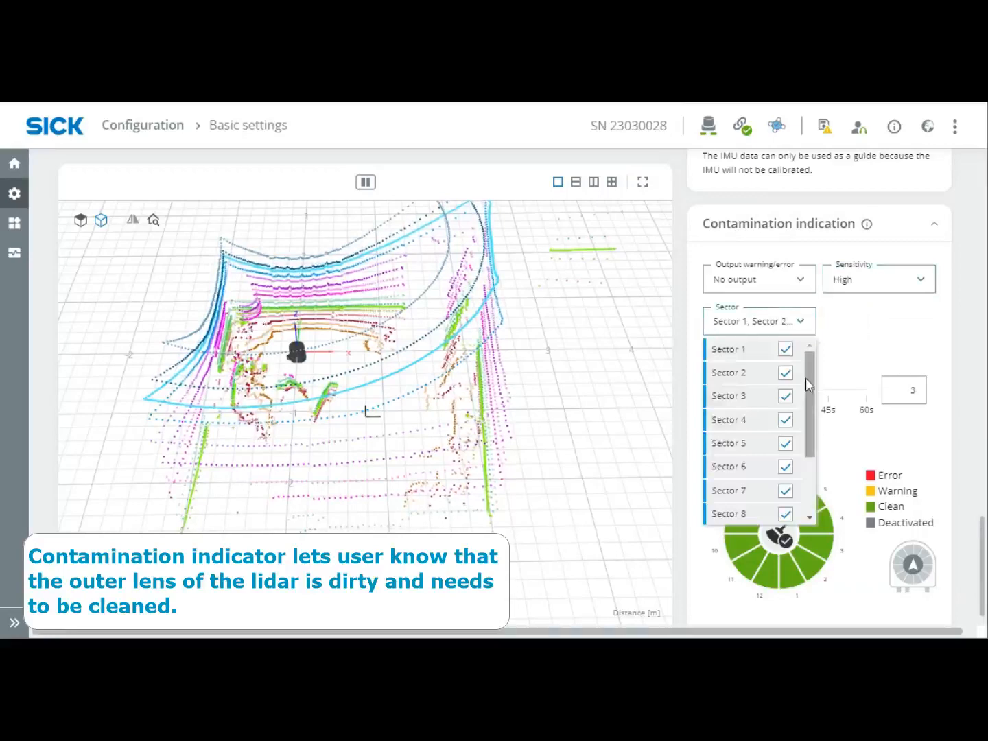
drag(807, 378, 817, 350)
click(849, 329)
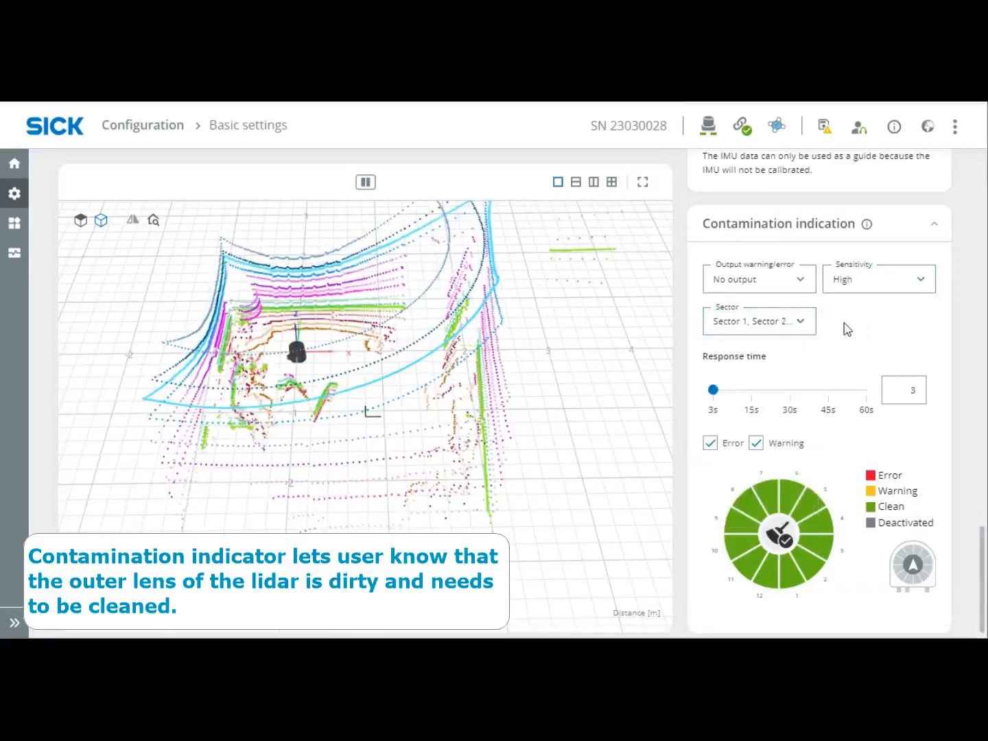
scroll(798, 388, up, 7)
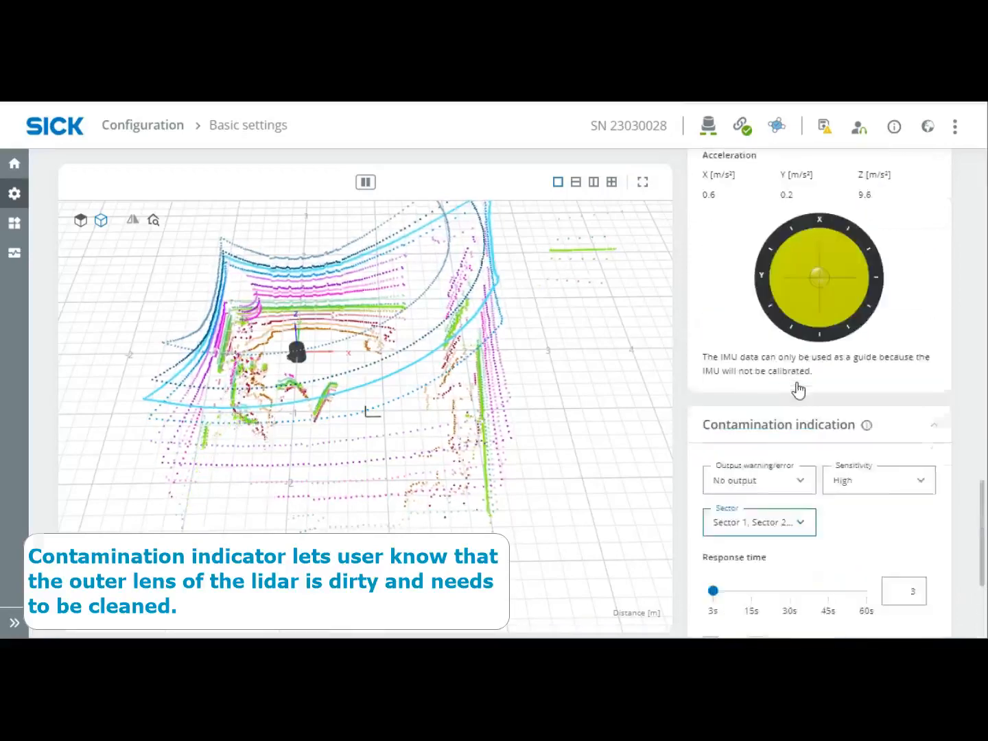
scroll(798, 389, up, 8)
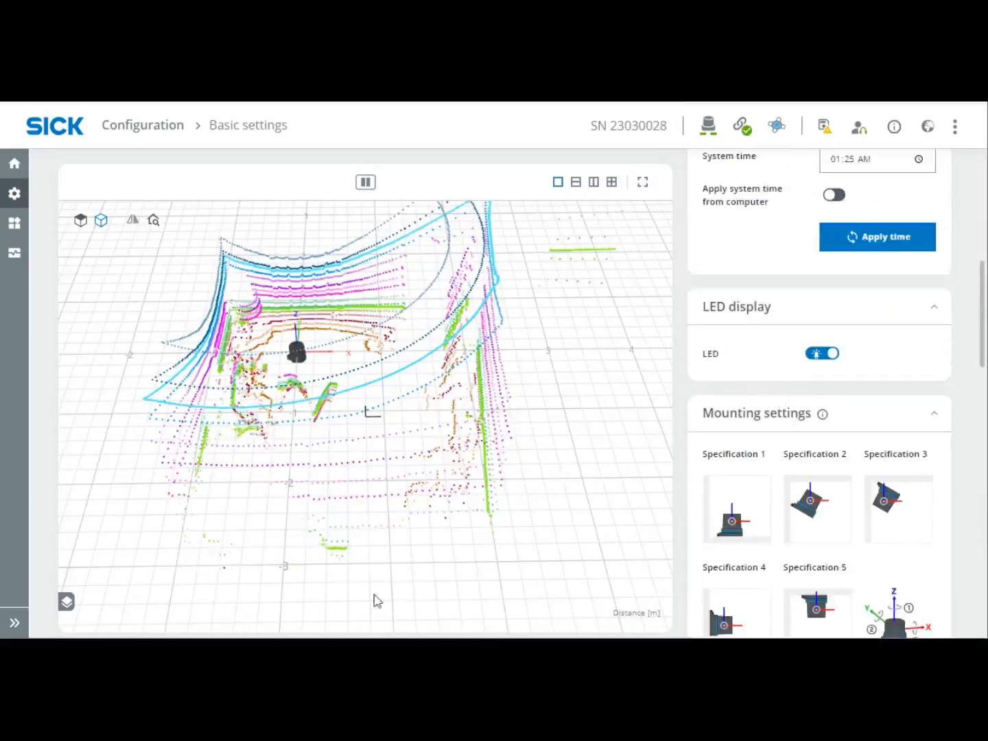
scroll(959, 443, up, 7)
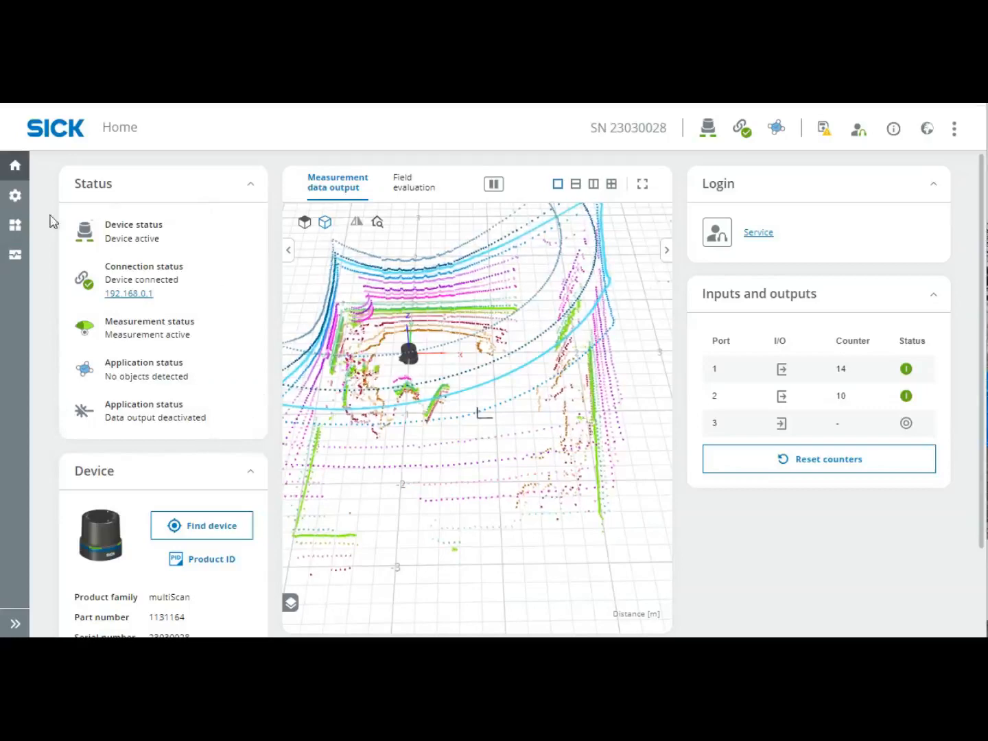
Open the data output settings of the application and start the measurement data output.
mouse_move(15, 225)
click(49, 252)
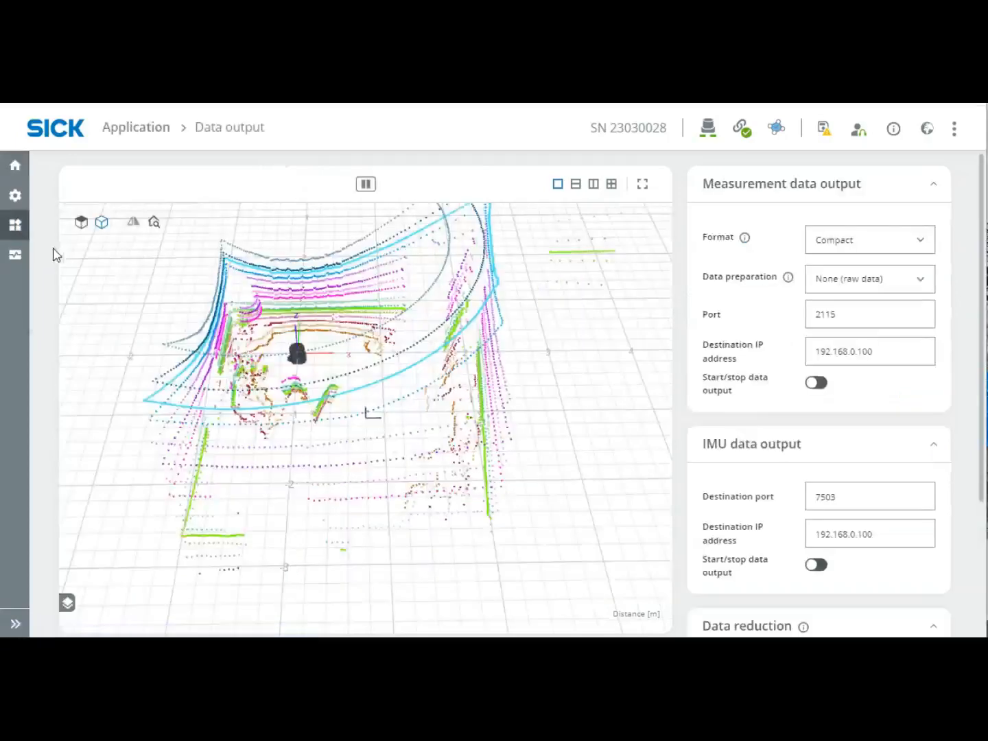
click(818, 386)
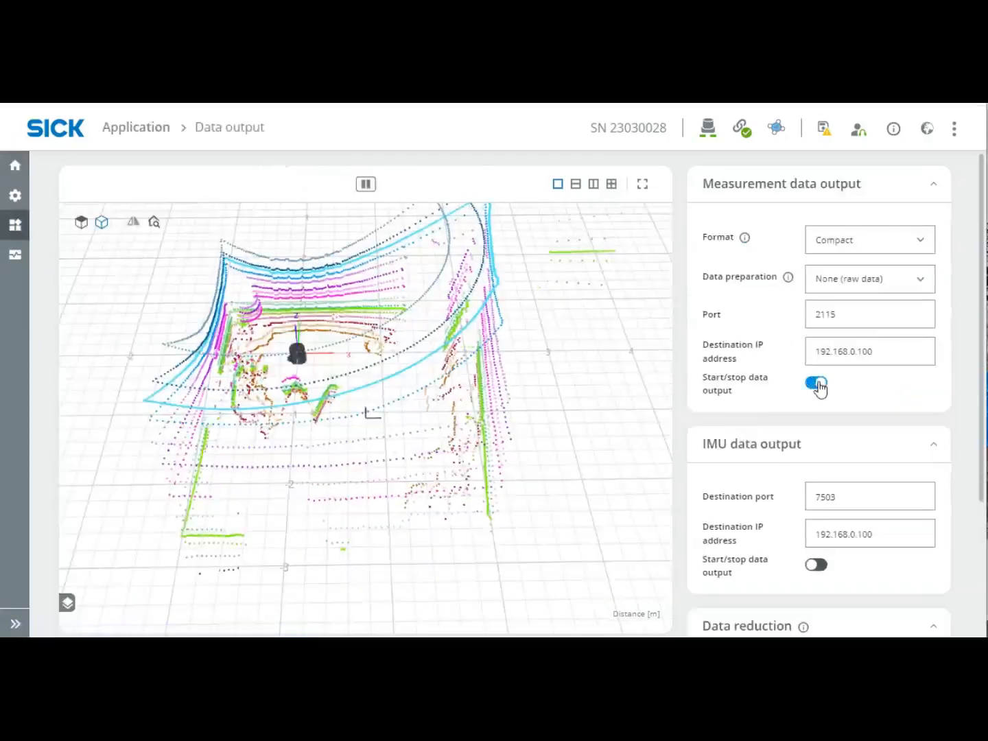
View the available measurement data formats and read the help on formats and data preparation without changing either setting.
click(849, 249)
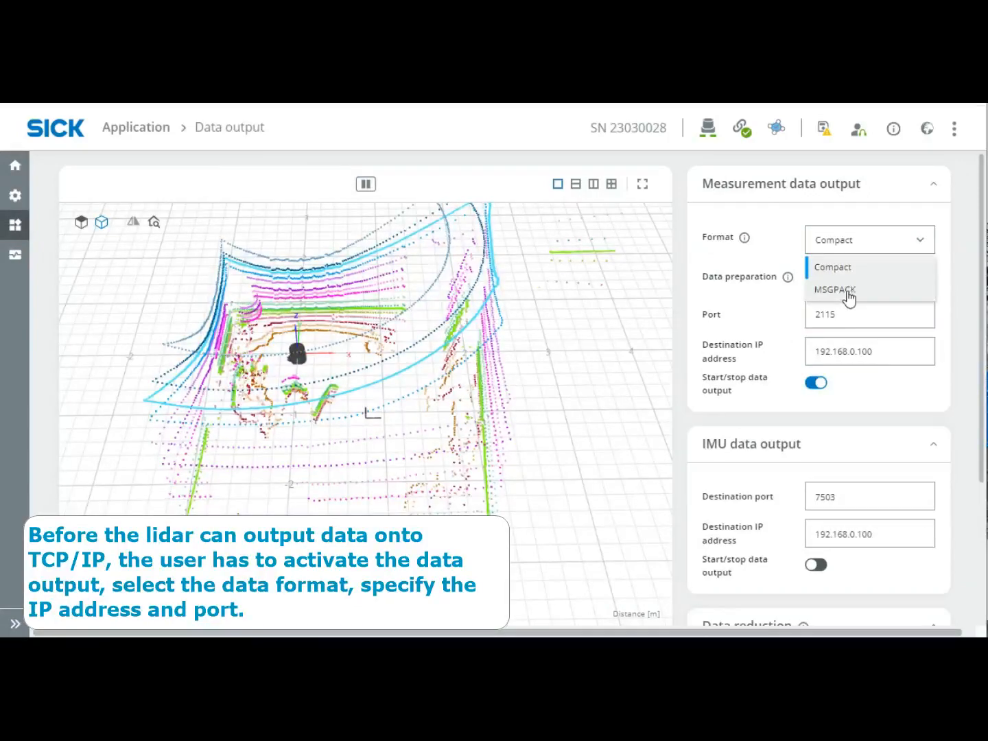
click(744, 237)
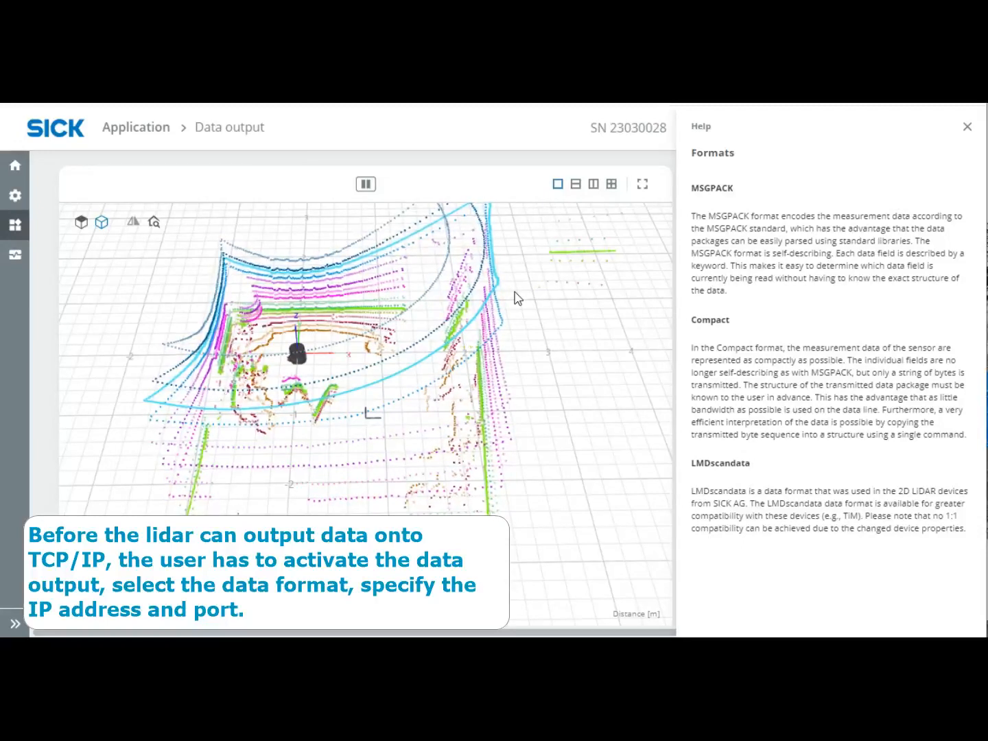
click(966, 128)
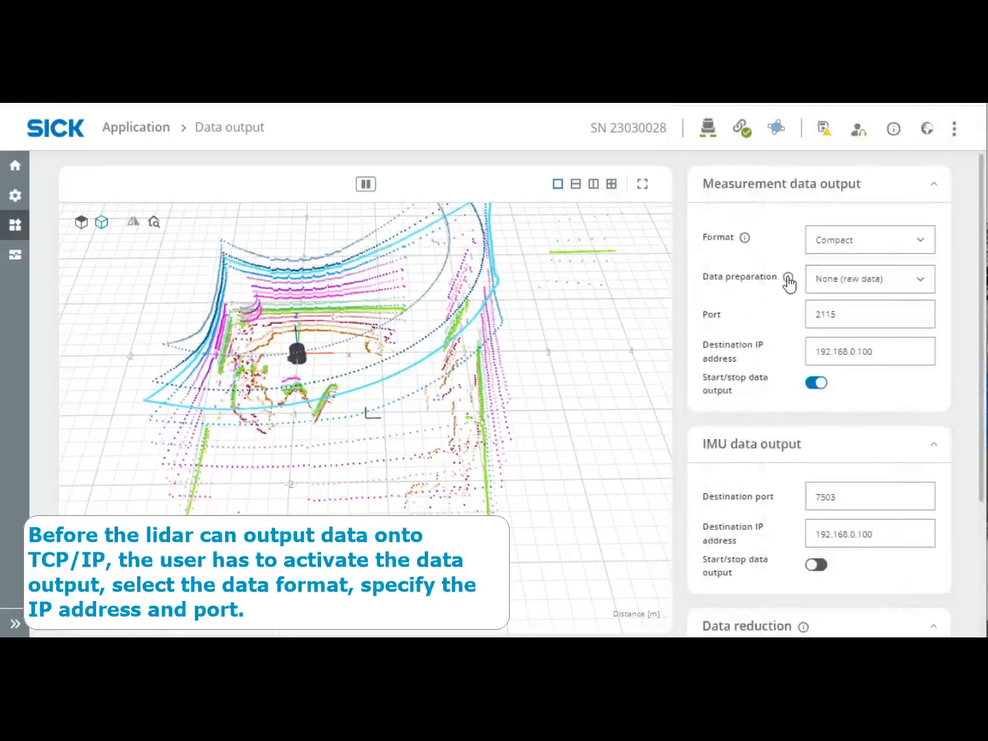
mouse_move(787, 279)
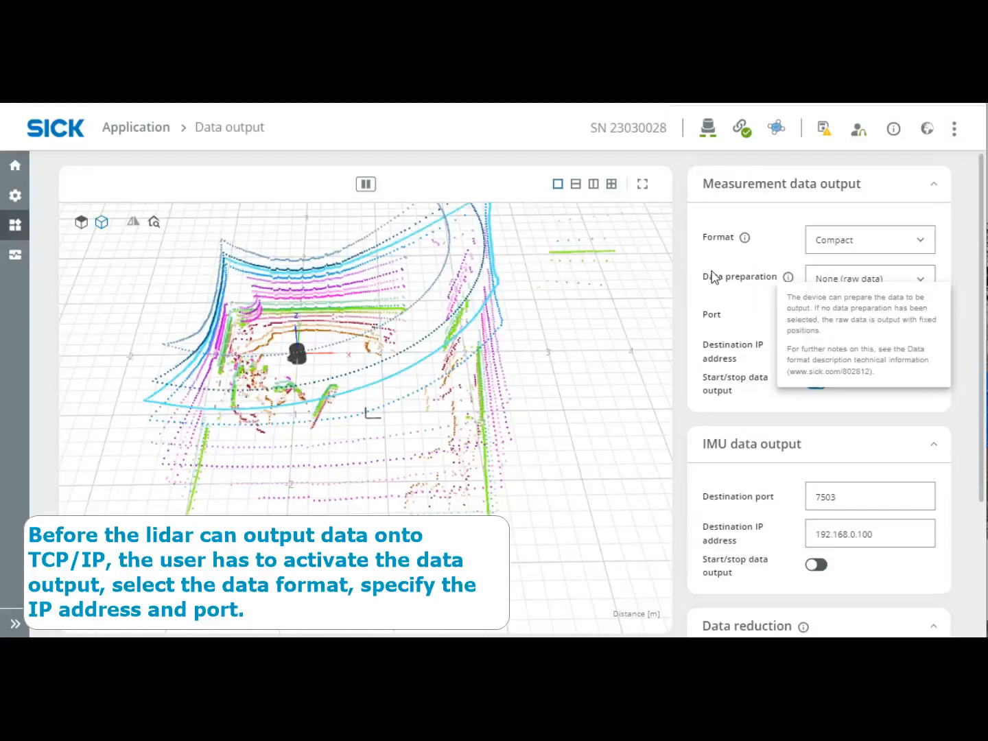
click(788, 276)
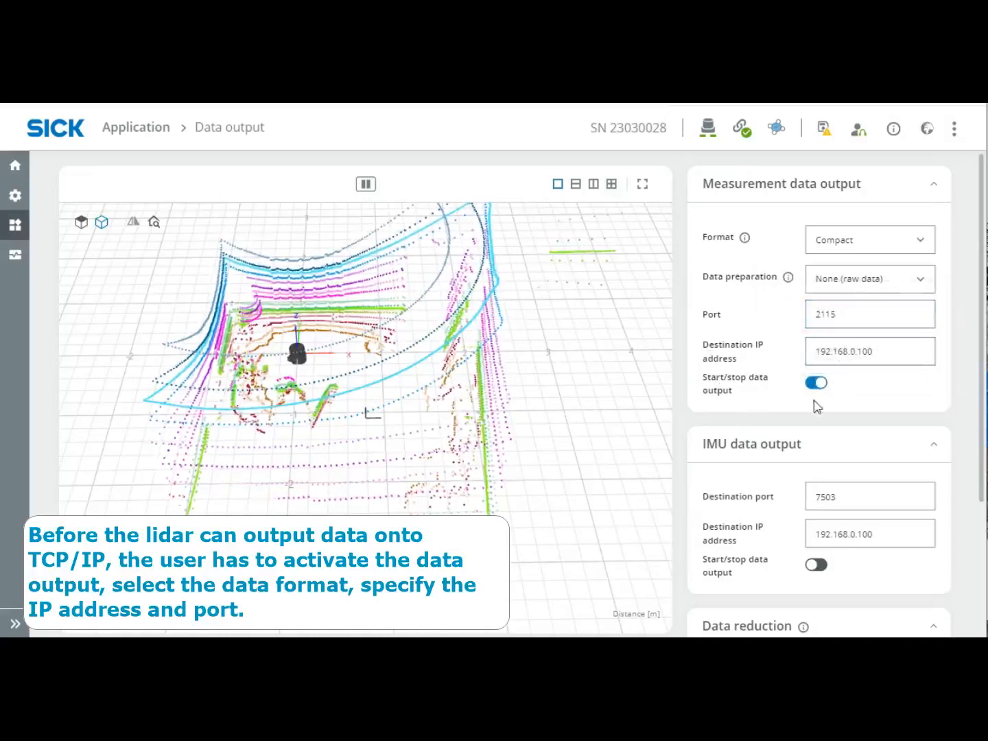
Check the data output status on the home page, and start the IMU data output in the data output settings.
click(16, 166)
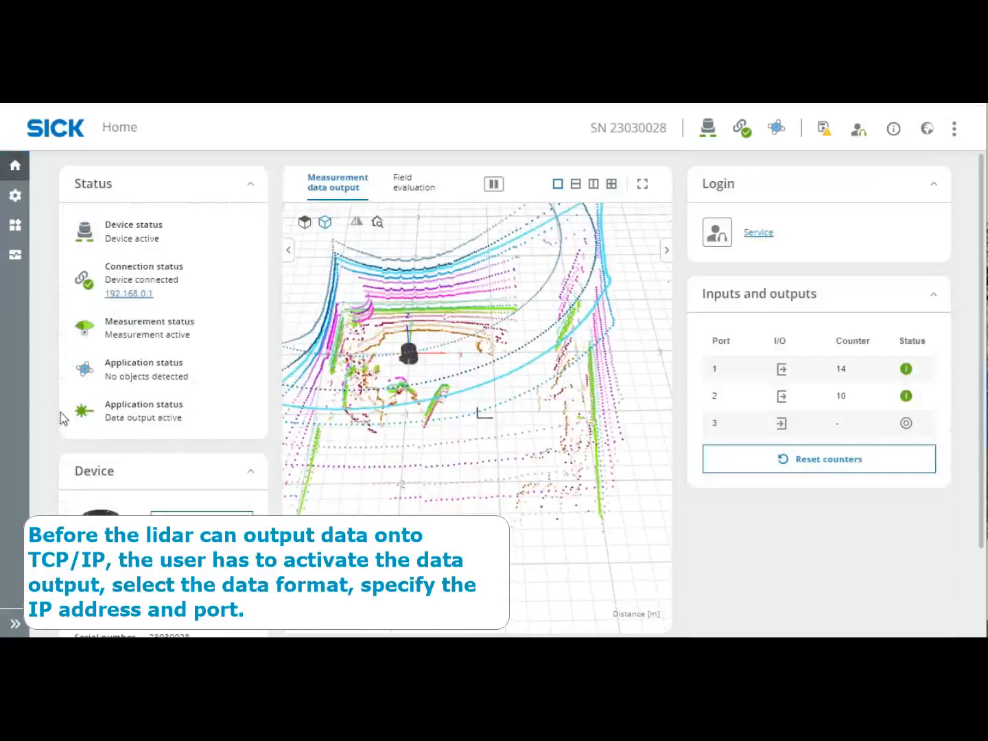
mouse_move(16, 225)
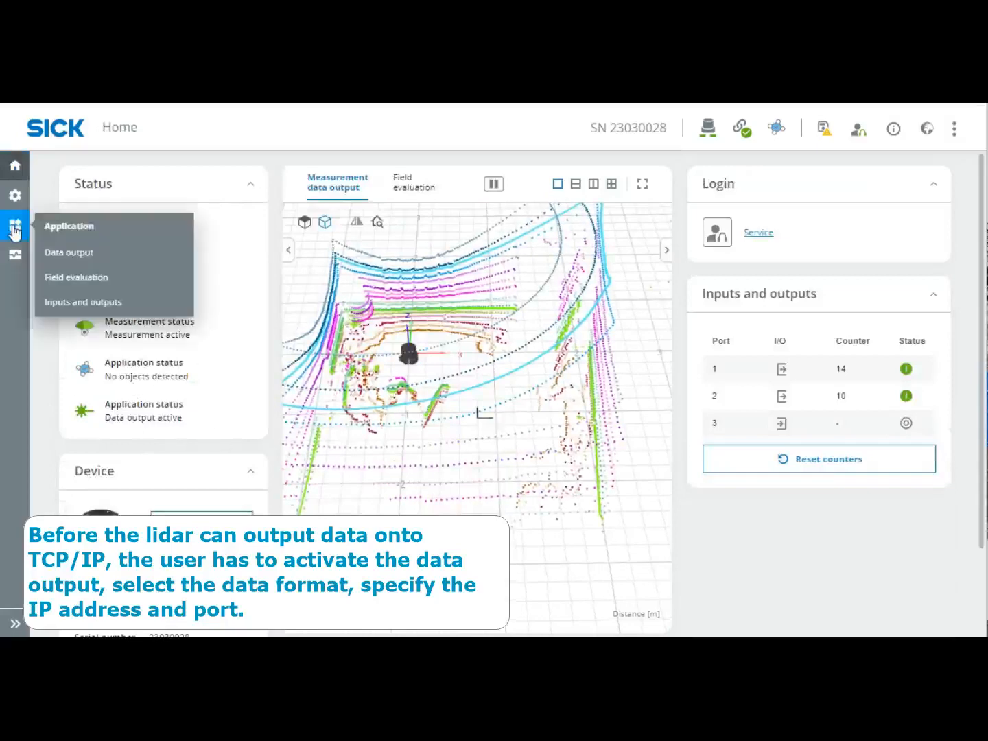
click(52, 254)
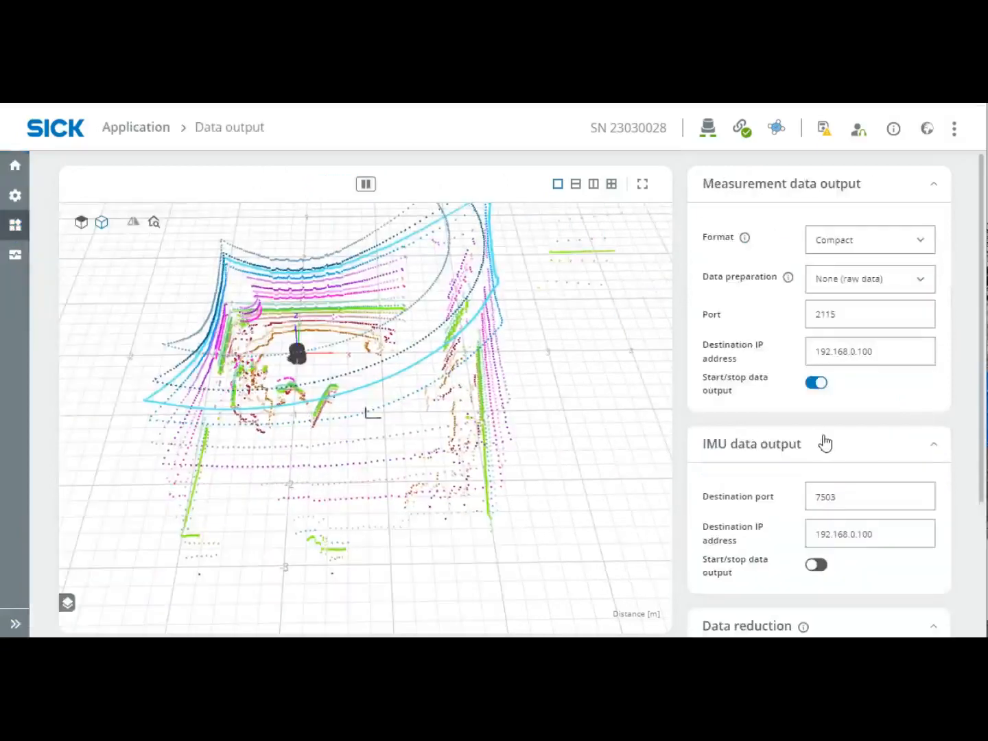
scroll(824, 447, down, 3)
click(823, 382)
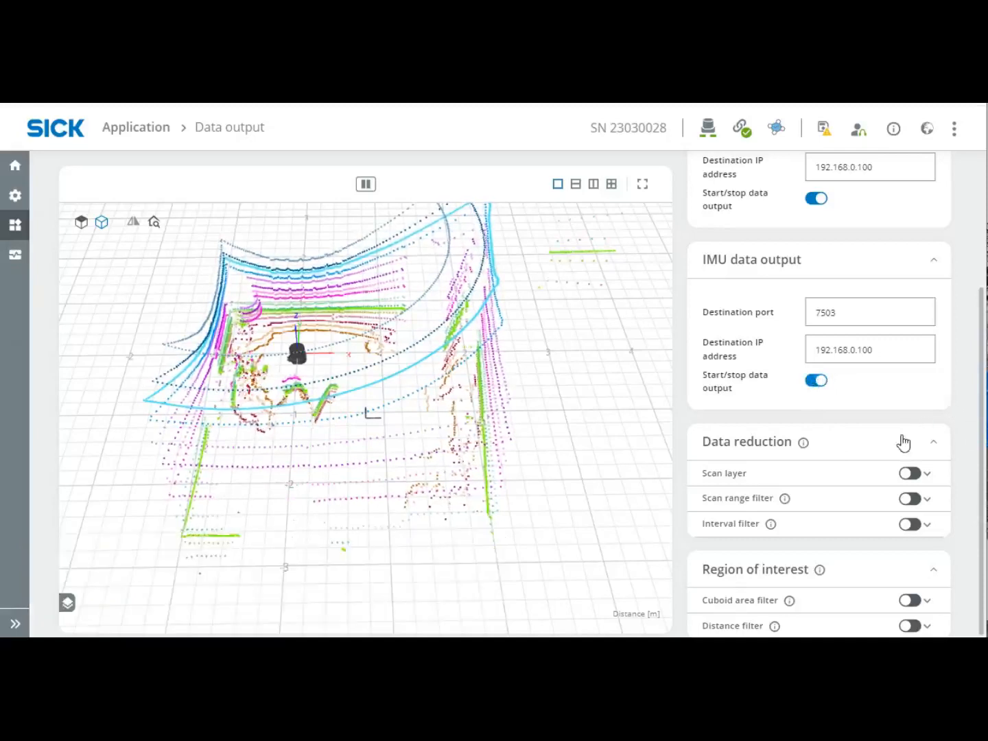
Try the scan layer filter with scan layers 16 to 11 switched off, and deactivate the filter again.
click(927, 482)
scroll(927, 478, down, 3)
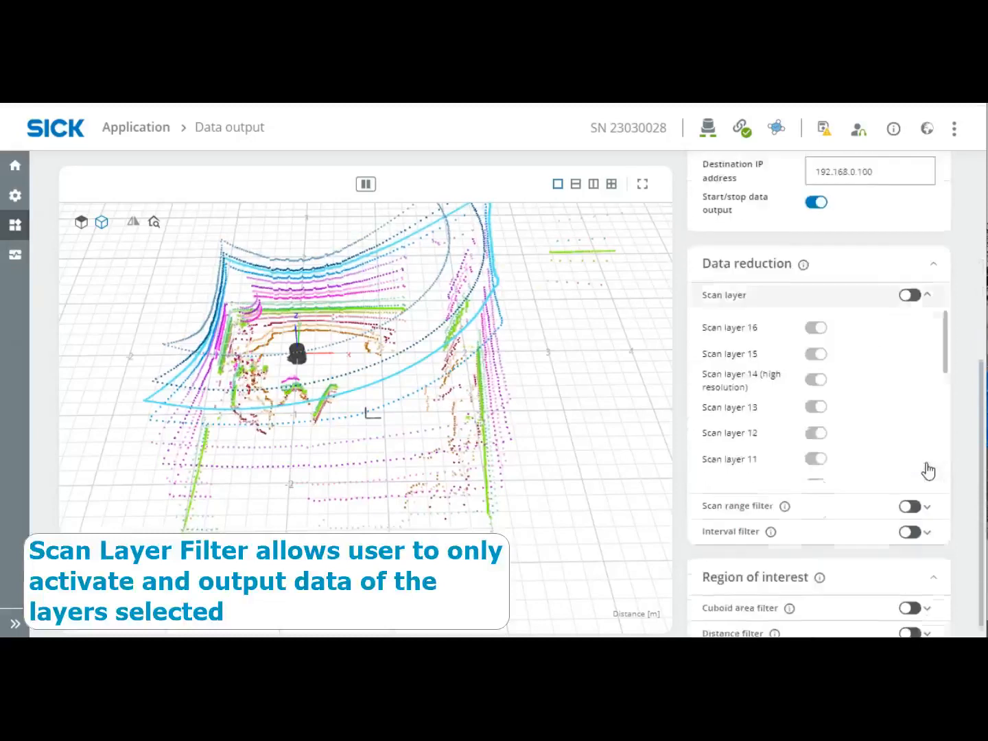
click(913, 288)
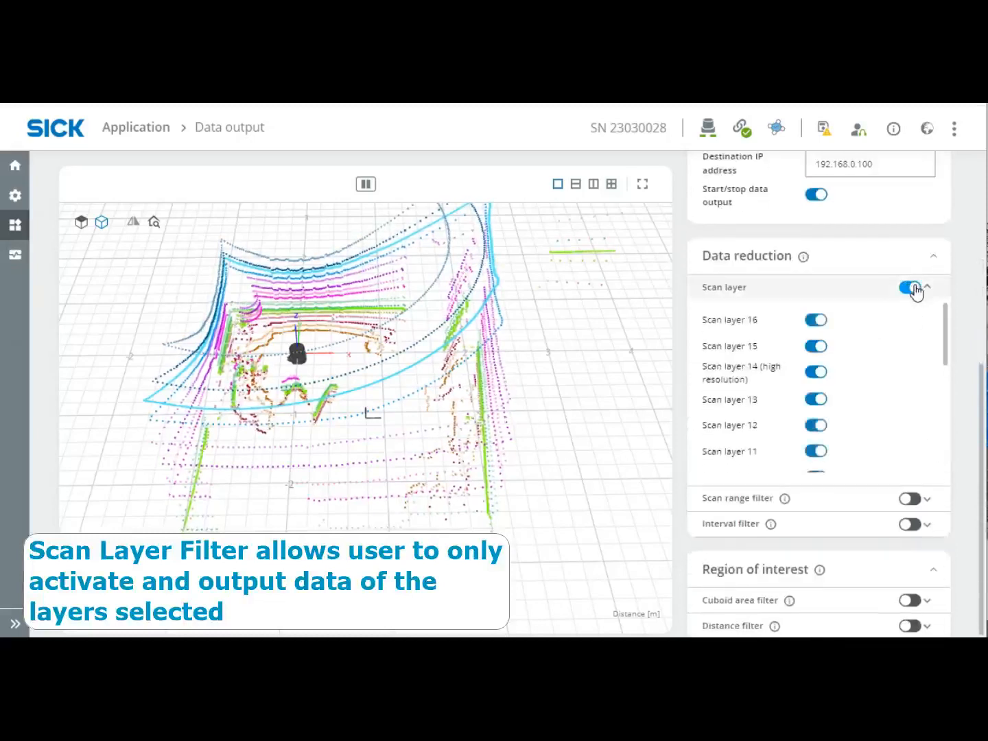
click(818, 325)
click(816, 349)
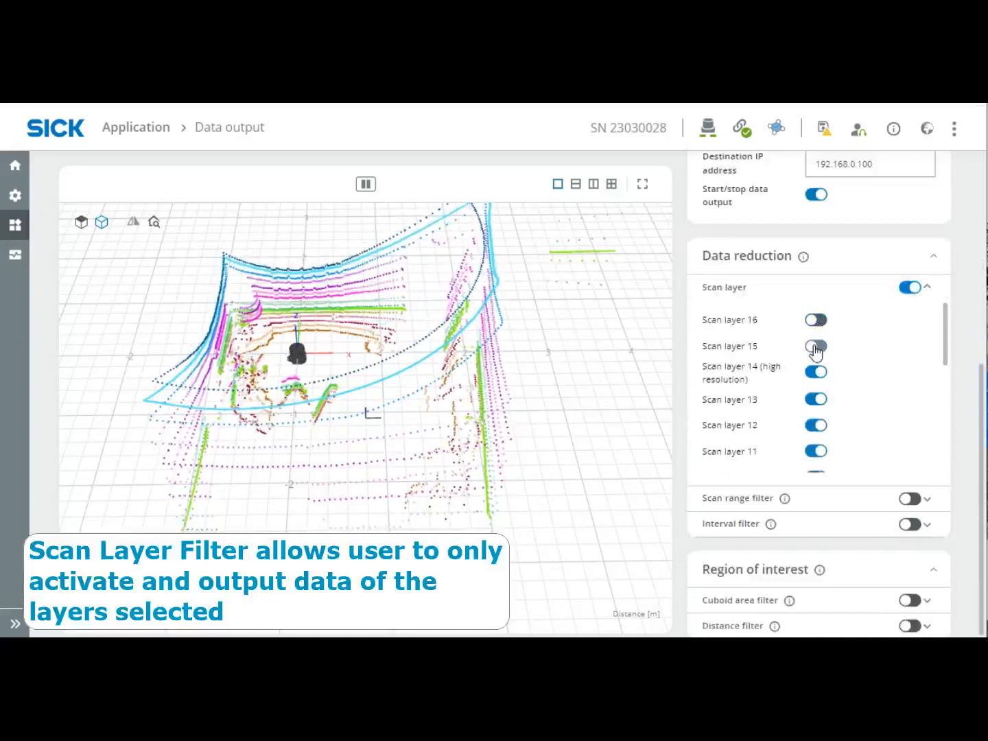
click(816, 373)
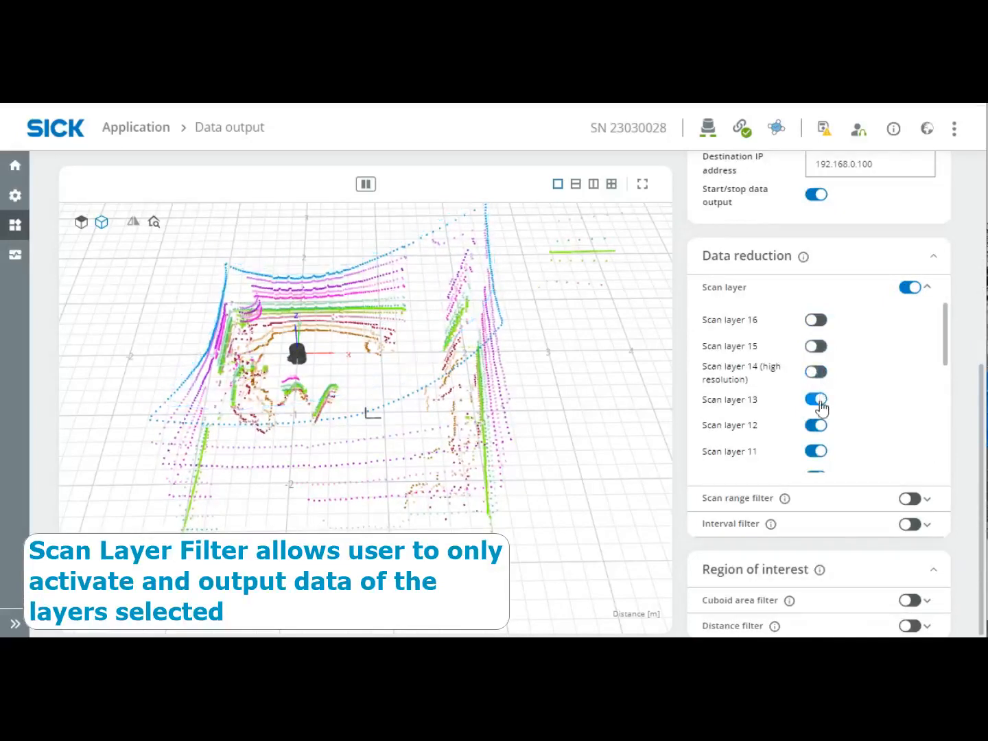
click(820, 403)
click(818, 426)
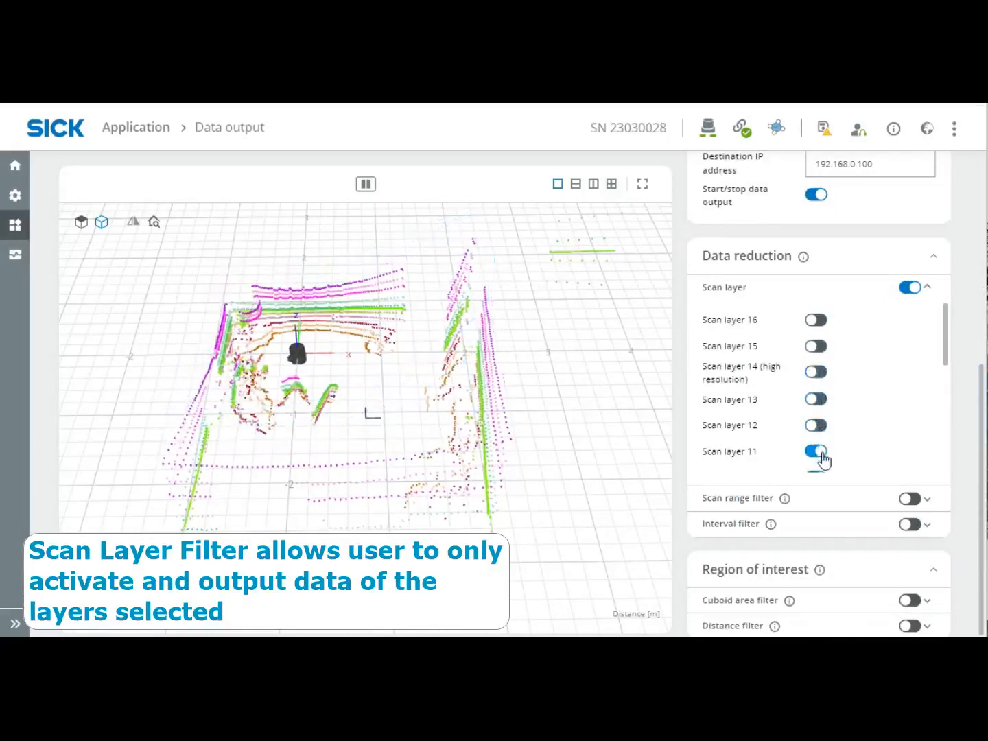
click(822, 456)
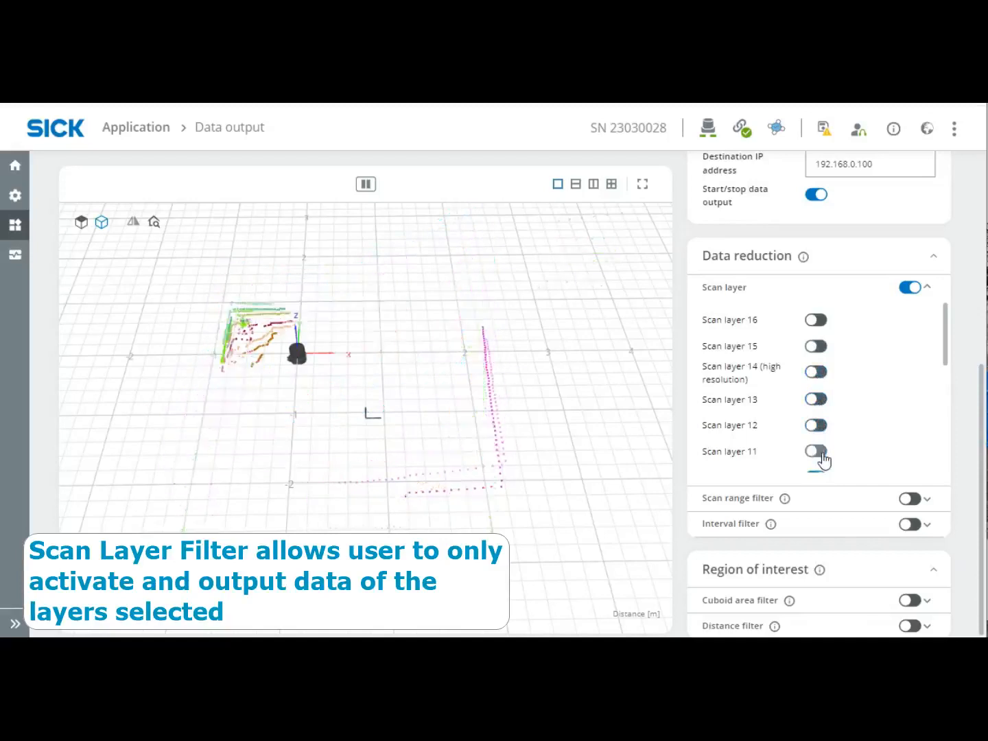
click(911, 287)
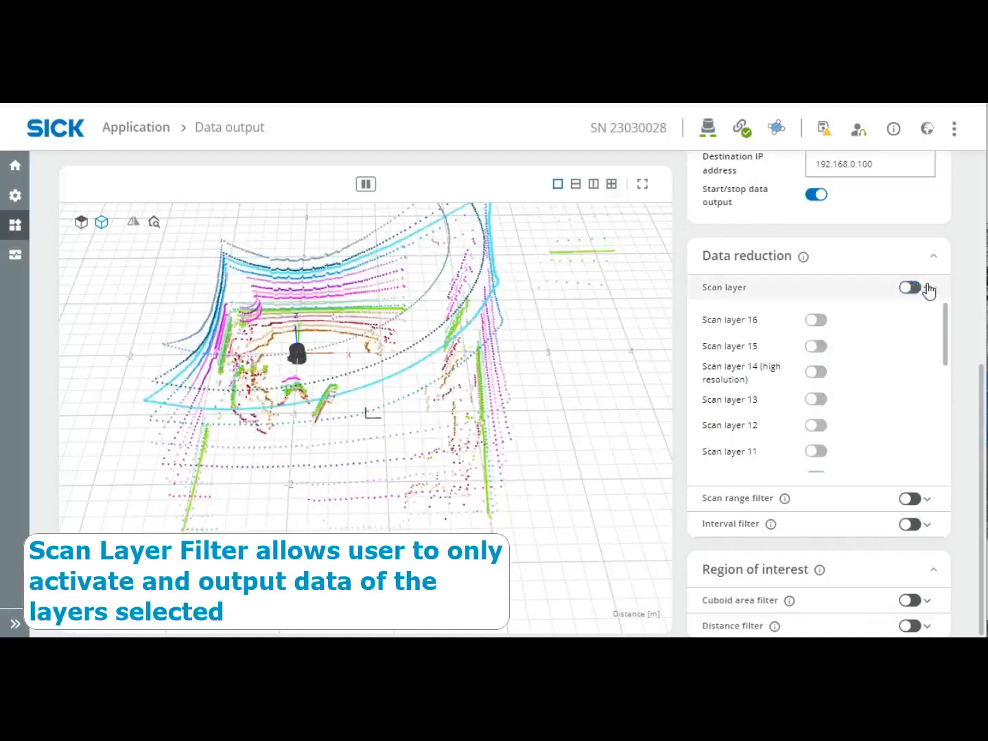
click(927, 287)
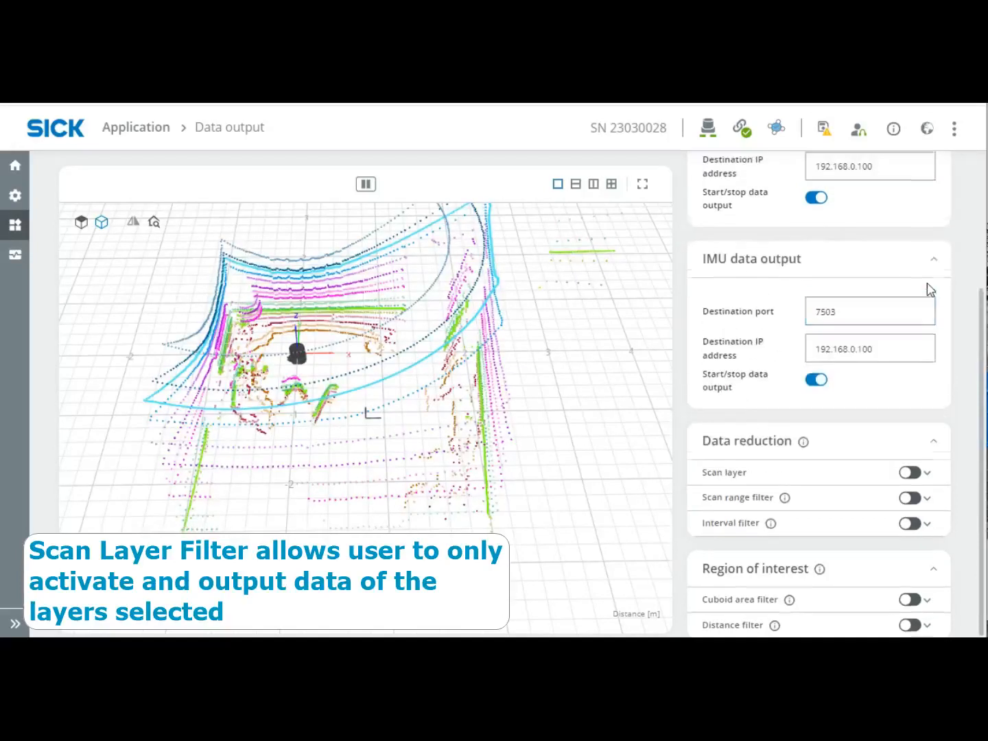
Try the scan range filter with a start angle of -120° and a stop angle of 45°, and deactivate the filter again.
click(926, 500)
scroll(920, 472, down, 2)
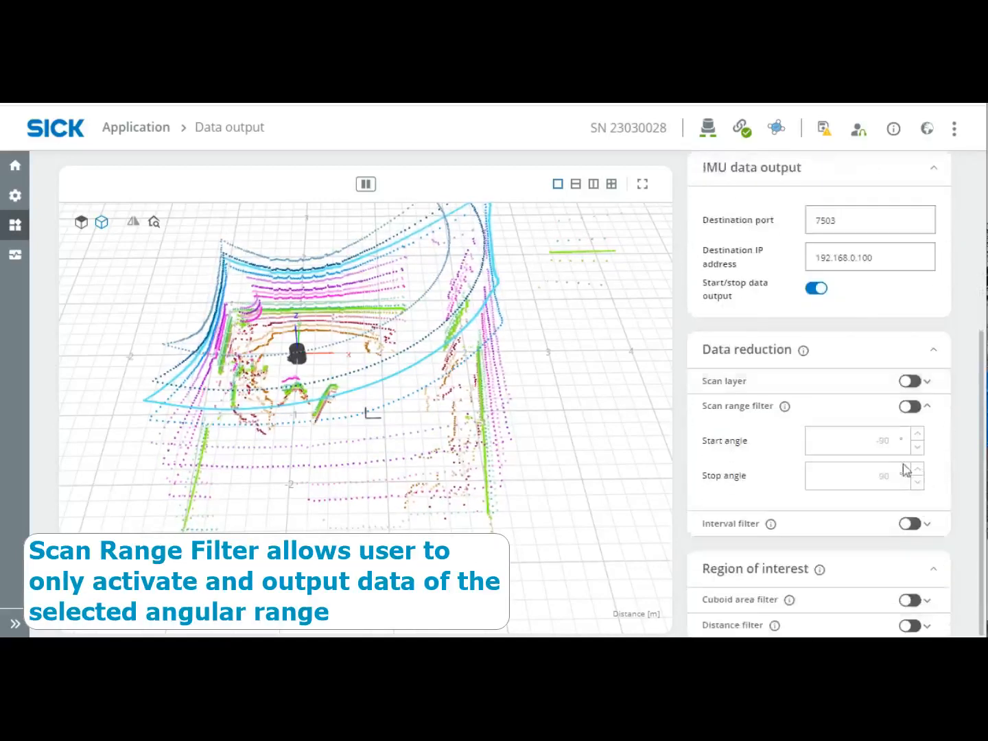
drag(532, 374, 539, 434)
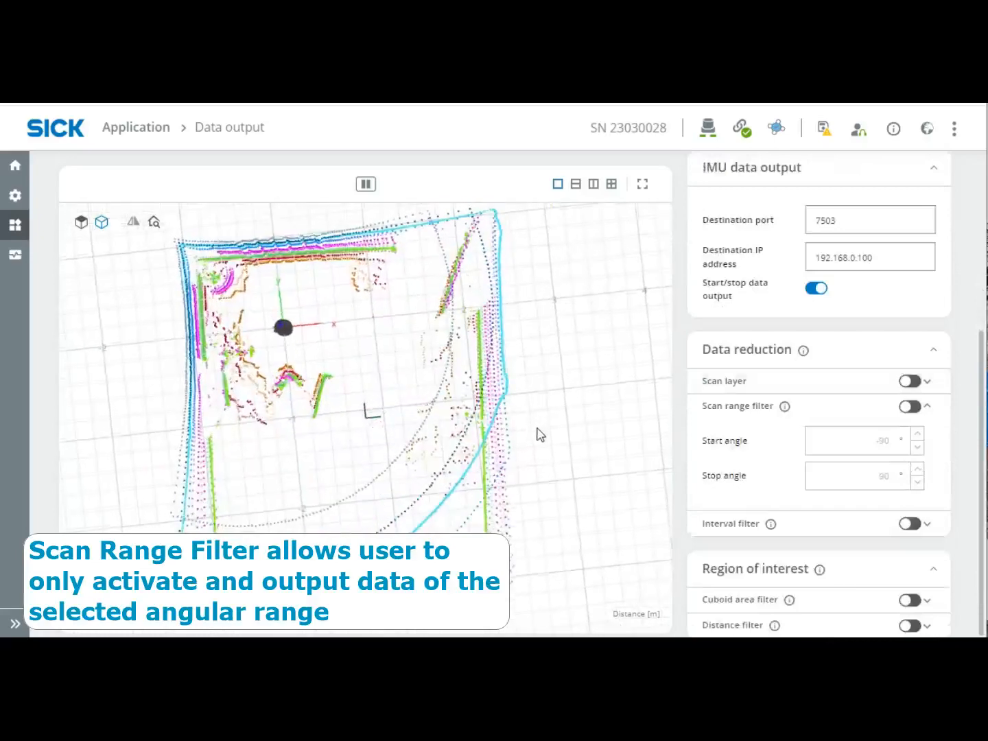
click(910, 407)
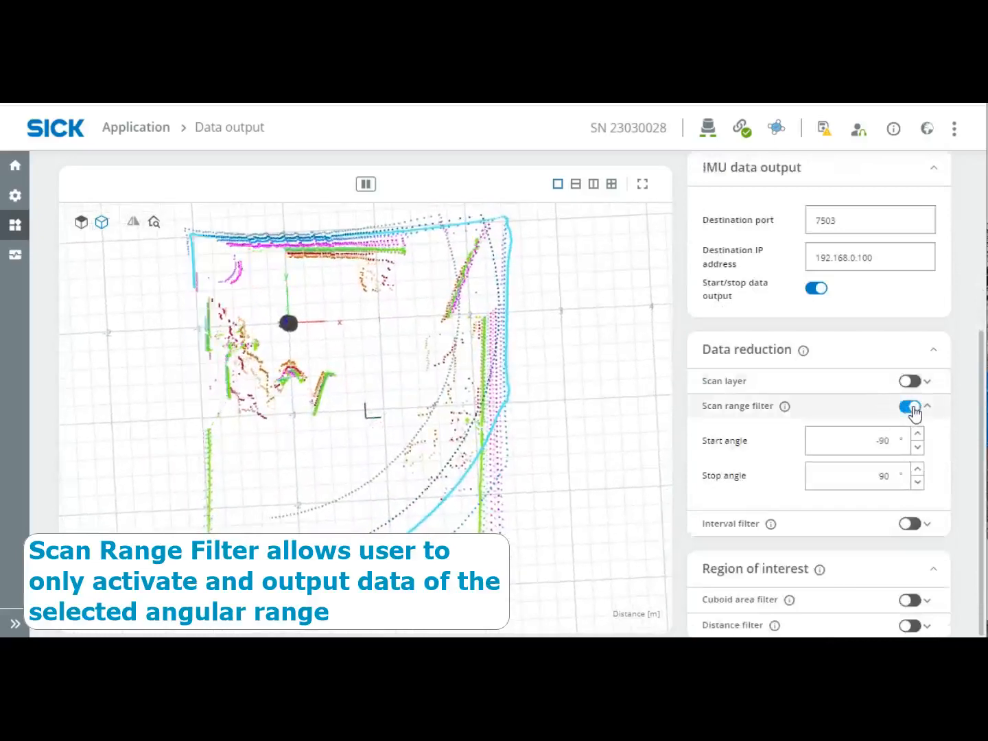
drag(866, 443, 907, 448)
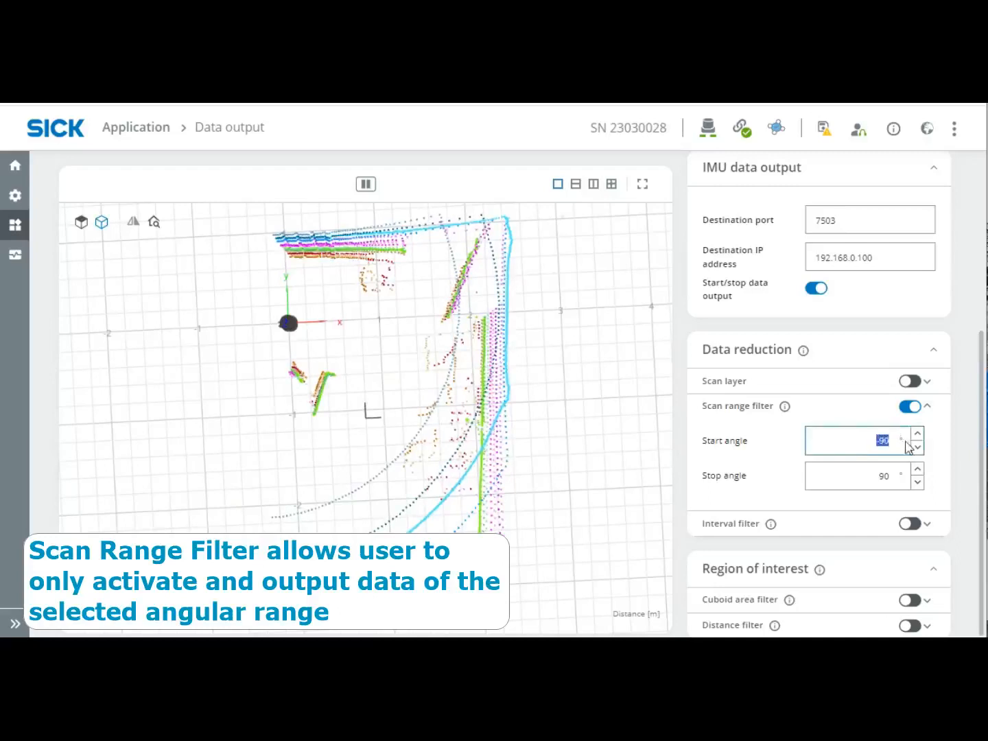
key(BackSpace)
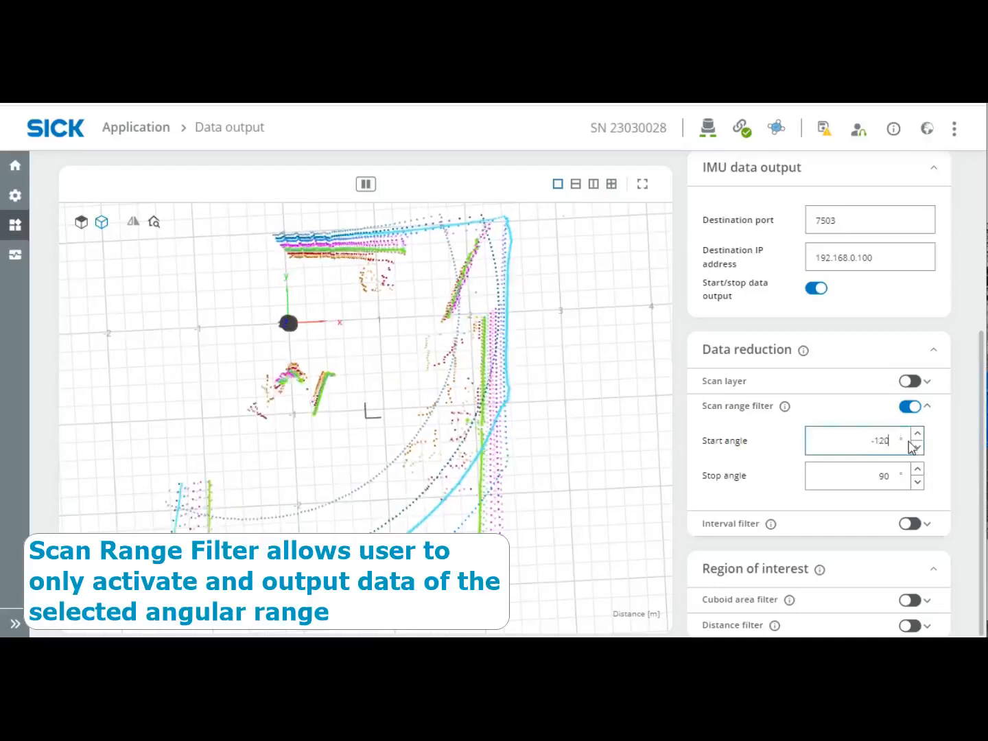
double_click(884, 475)
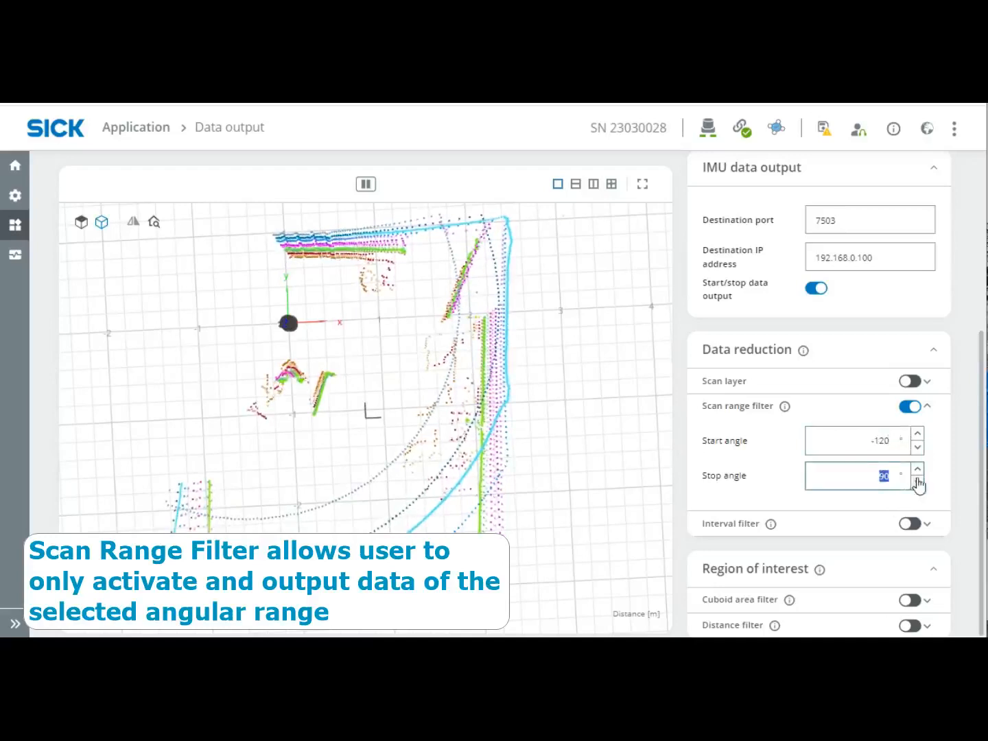
text(45)
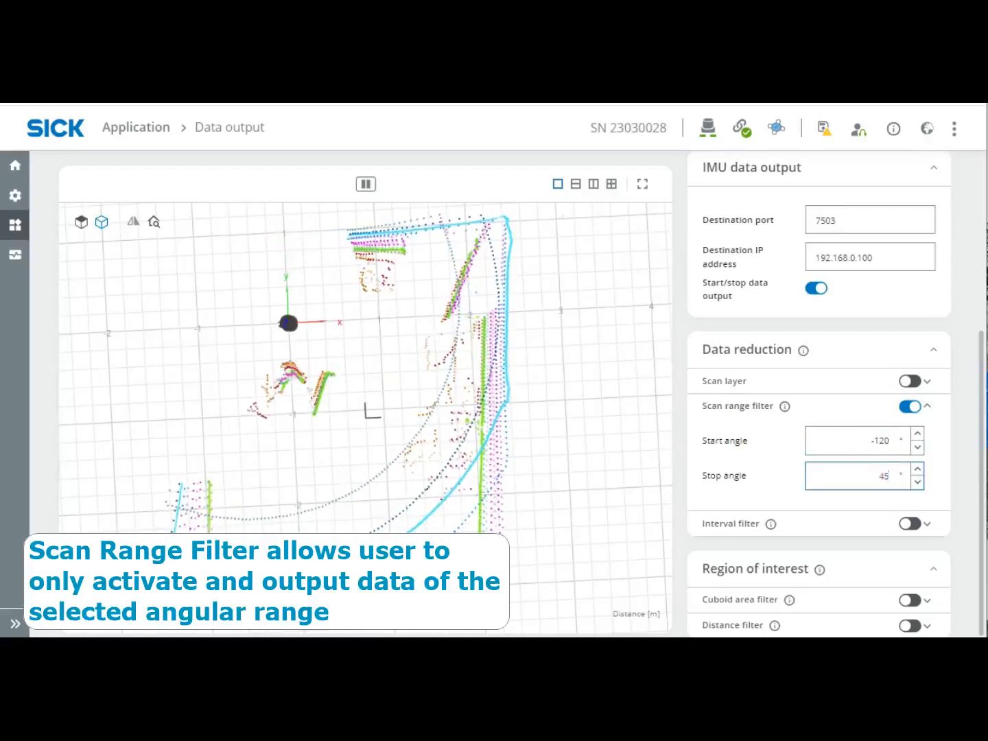
click(910, 406)
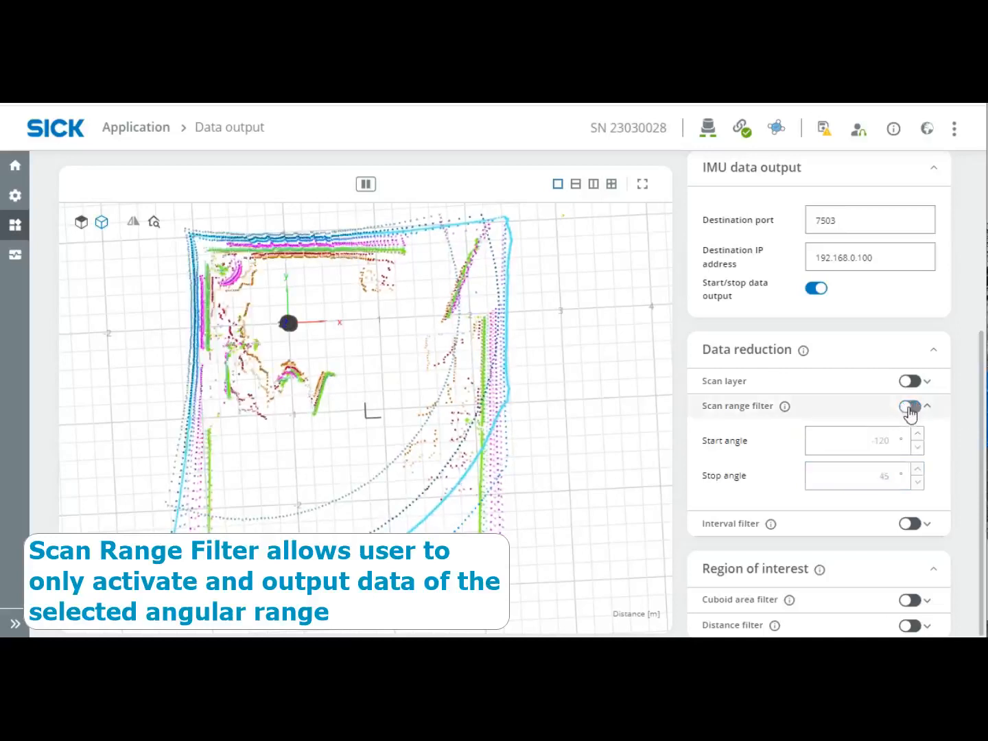
click(927, 407)
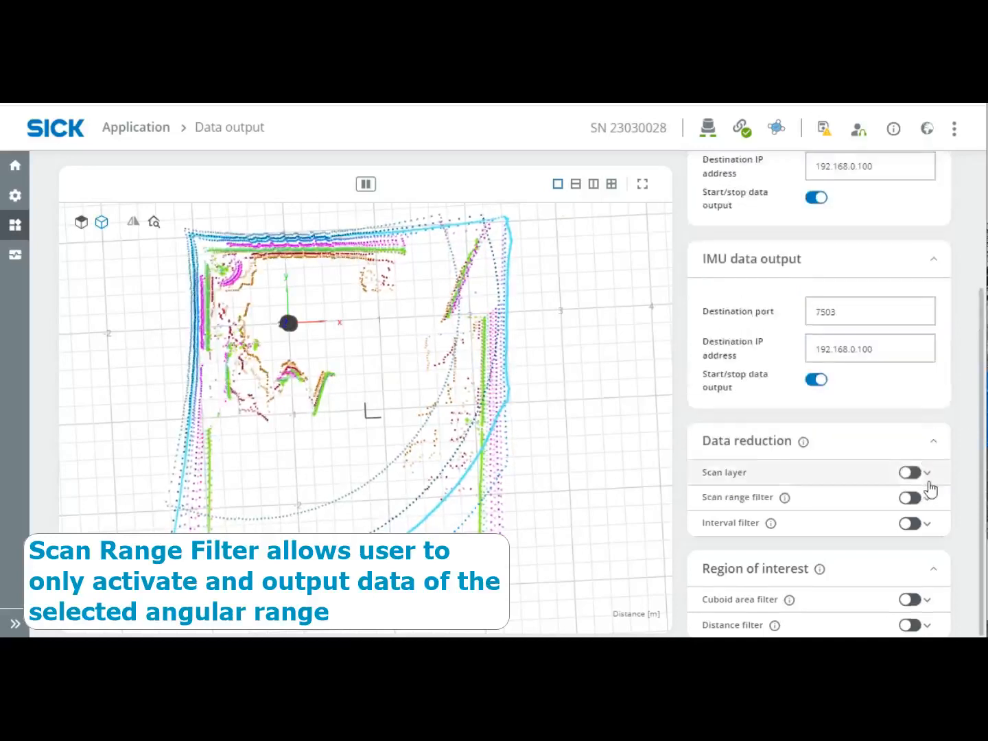
Activate the interval filter and raise its reduction factor to 14 scans.
click(912, 526)
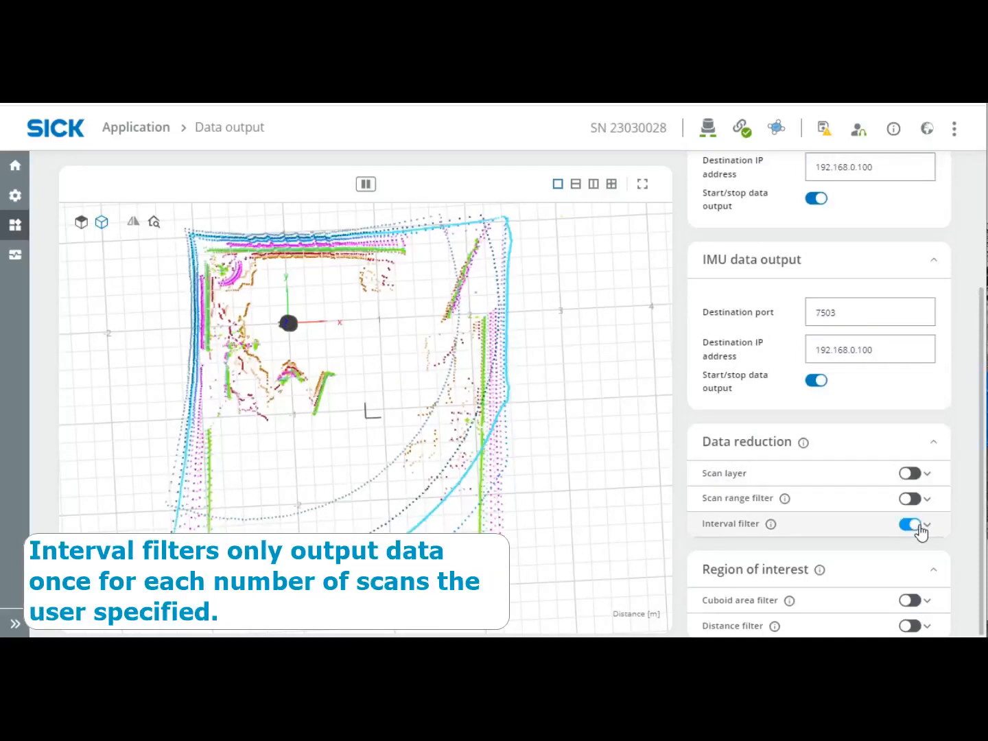
click(927, 524)
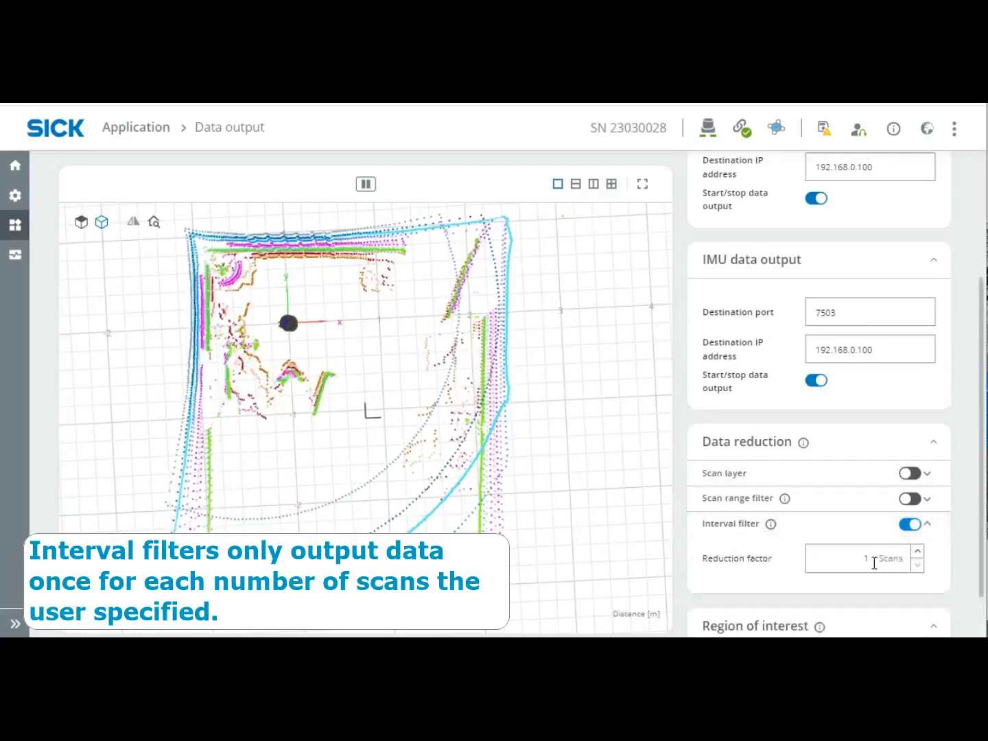
click(918, 554)
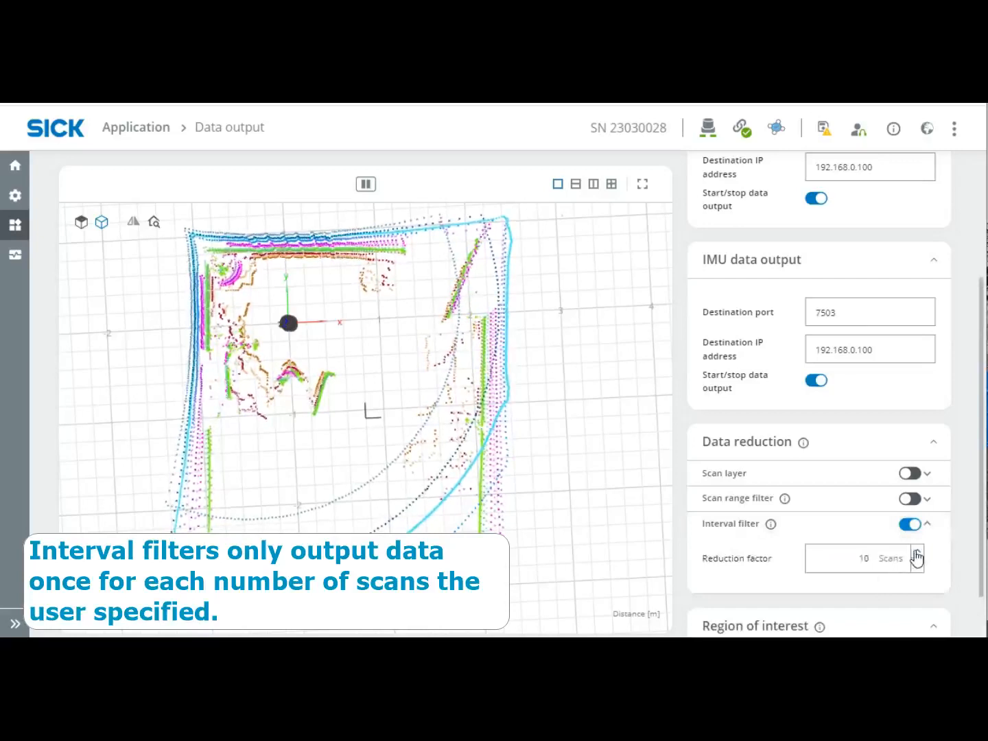
click(917, 553)
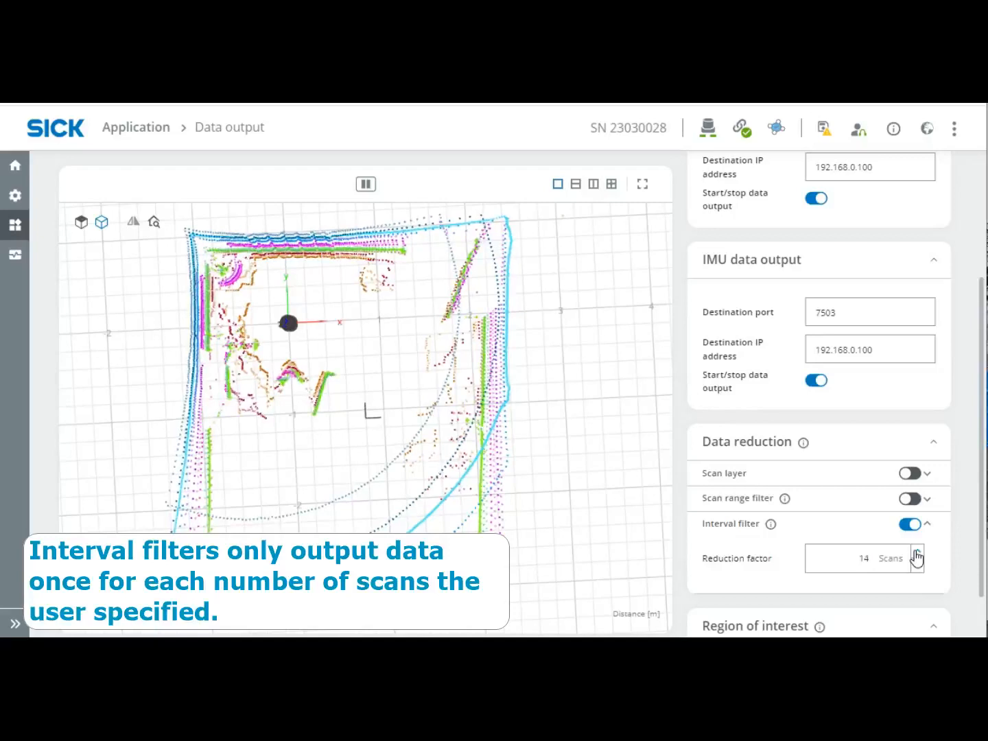
Deactivate the interval filter and collapse its settings.
click(917, 527)
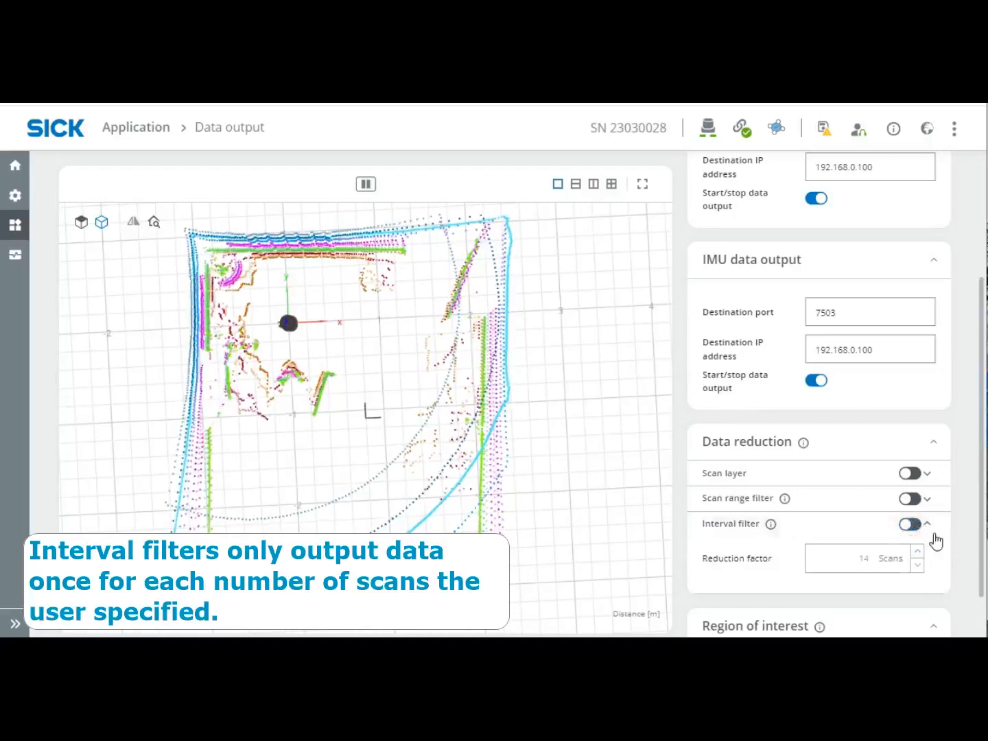
click(936, 534)
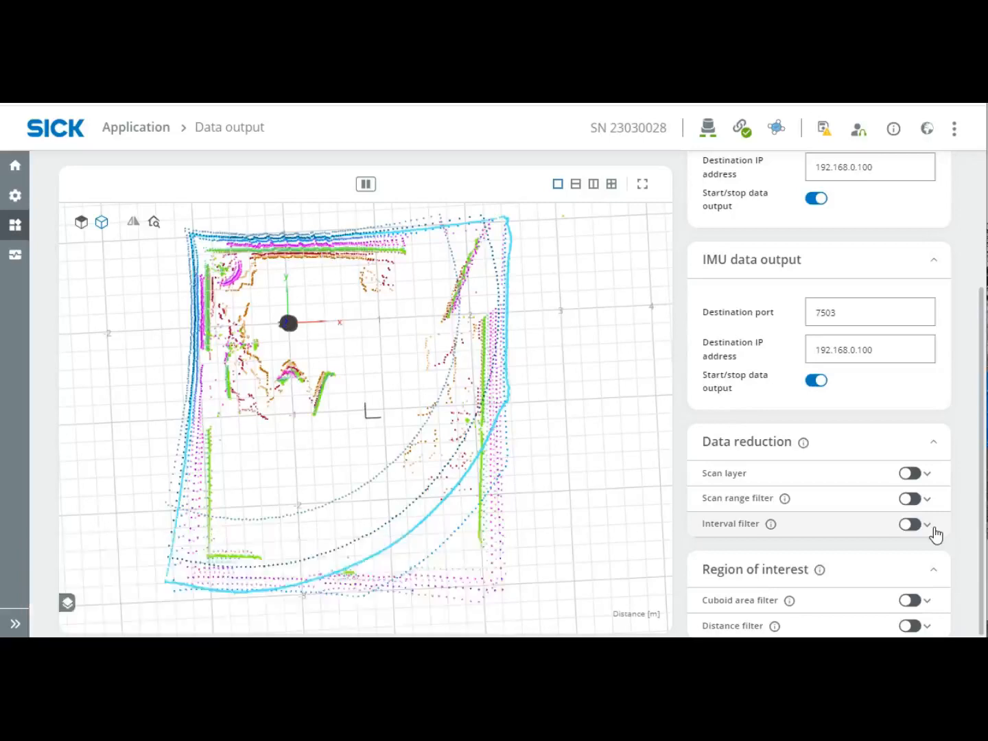
Activate the cuboid area filter in the region of interest and set its maximum X value to 1000 mm.
click(915, 602)
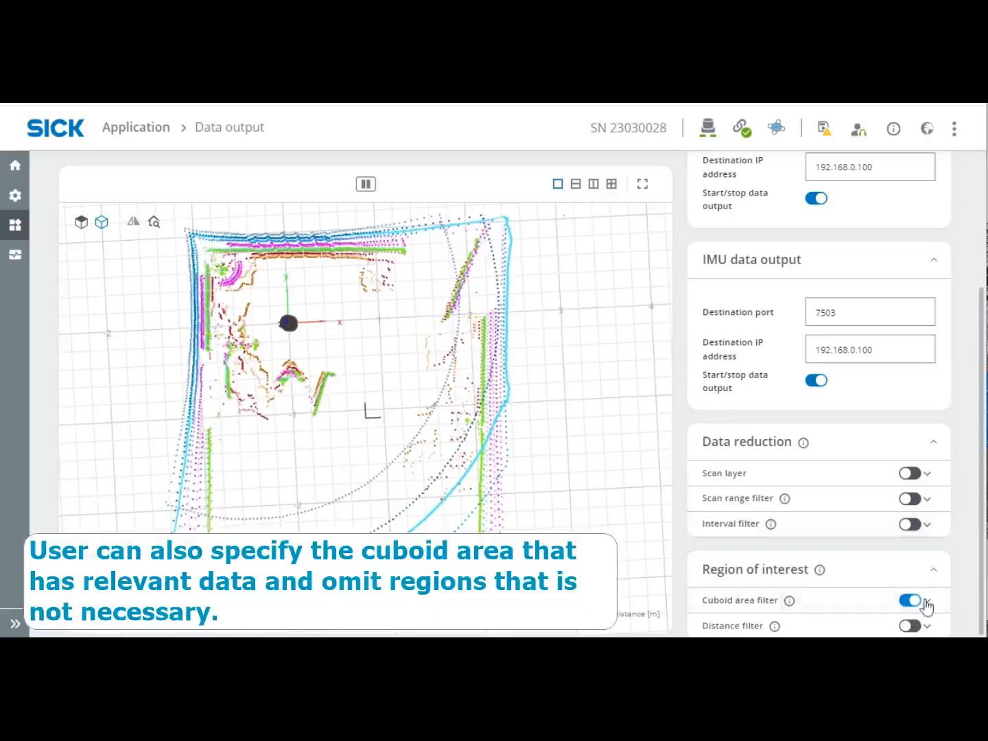
click(927, 601)
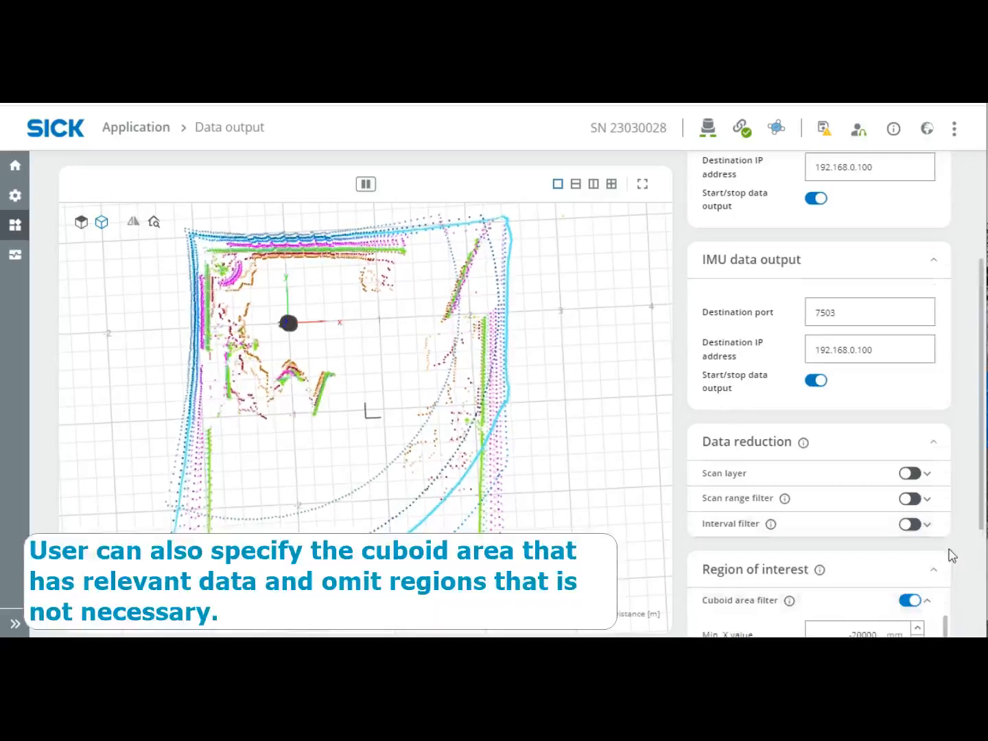
scroll(952, 552, down, 3)
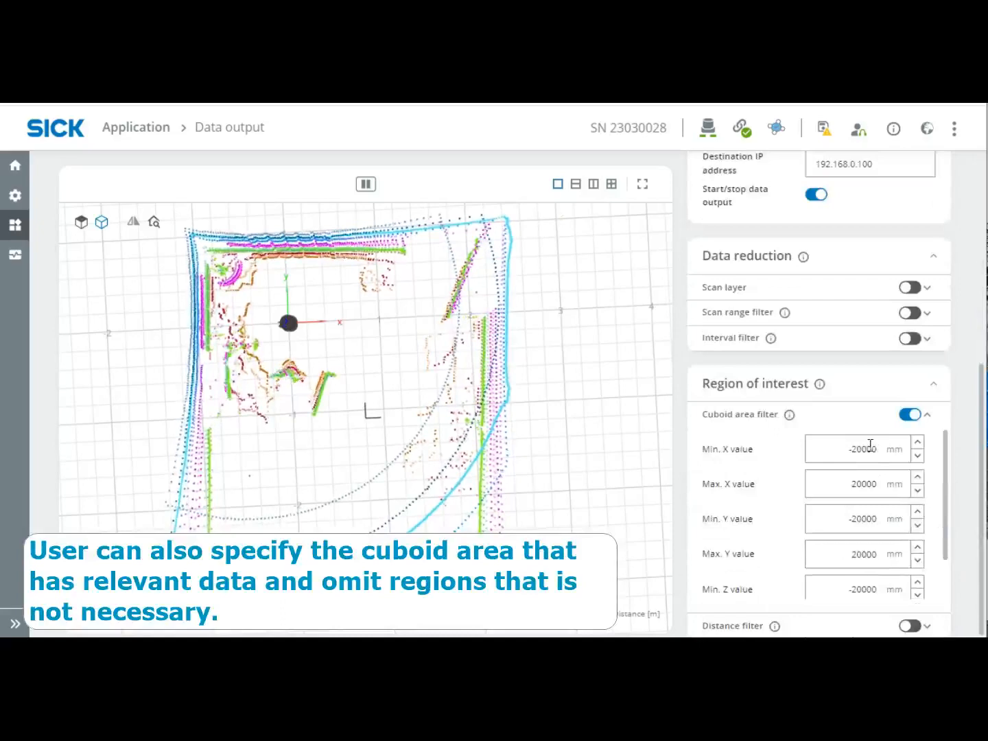
drag(460, 490, 463, 463)
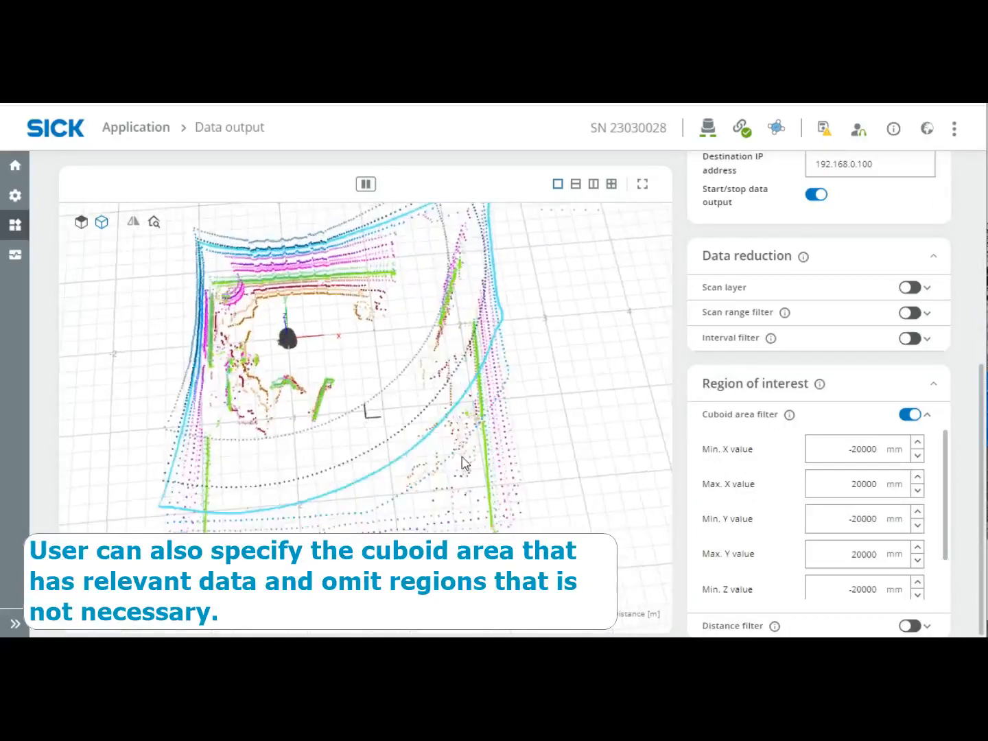
drag(540, 451, 491, 483)
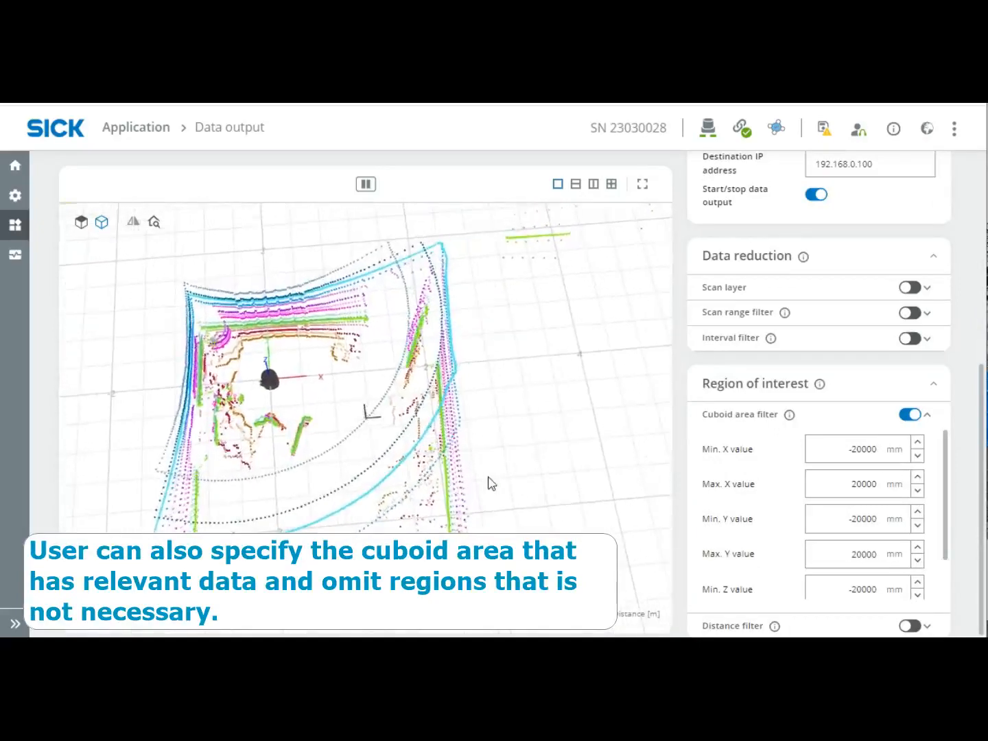
double_click(866, 449)
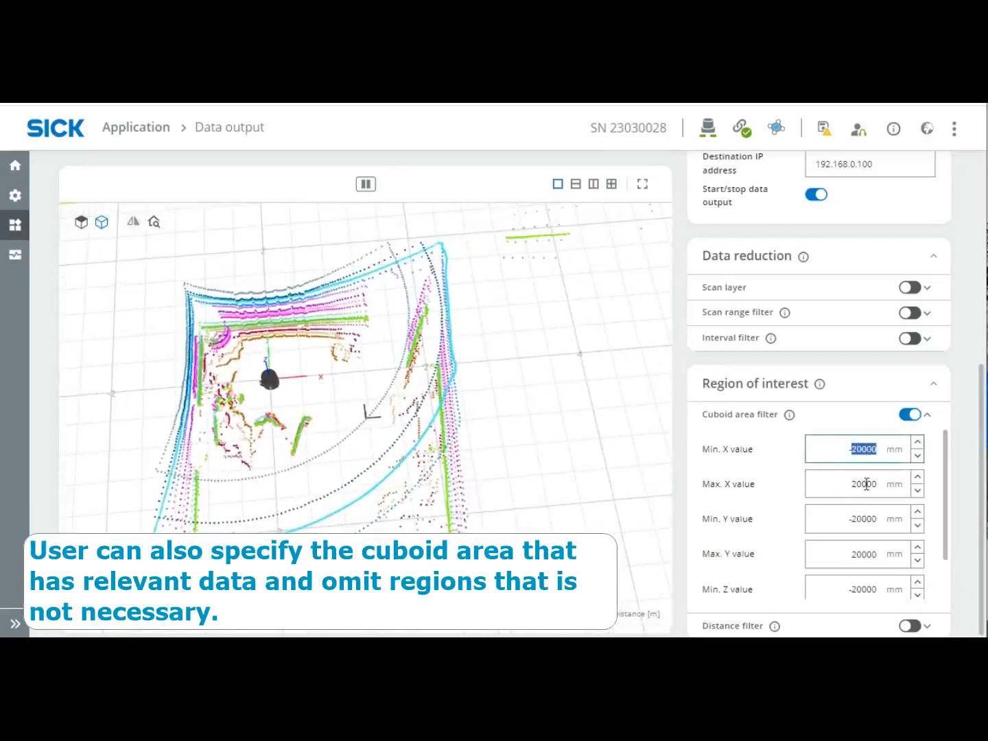
double_click(863, 484)
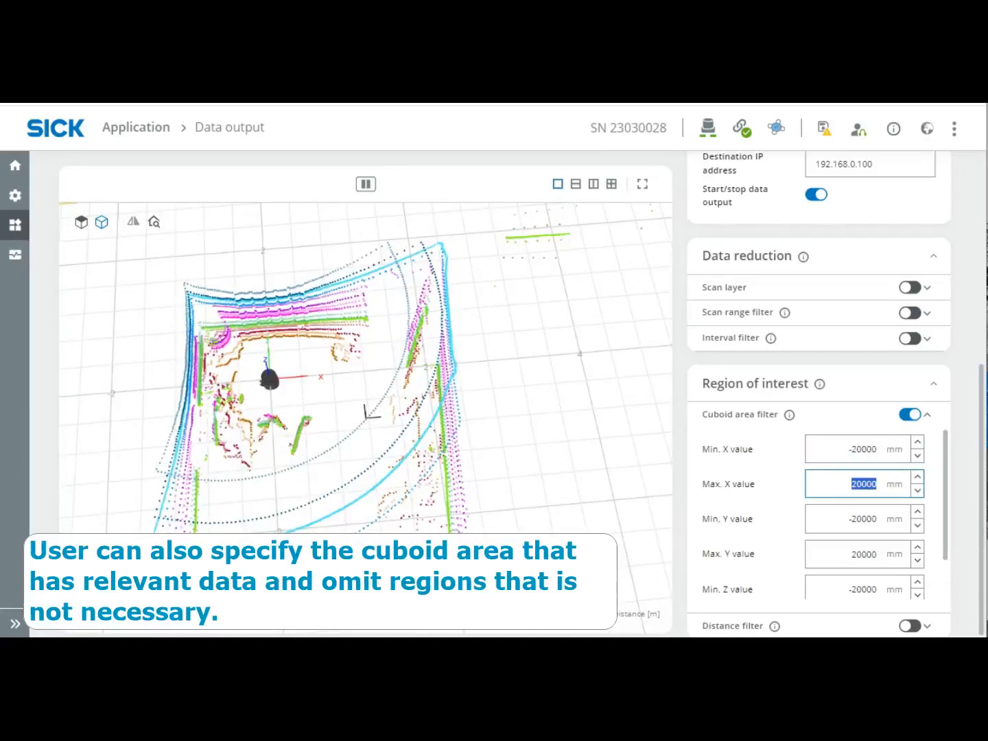
text(1000)
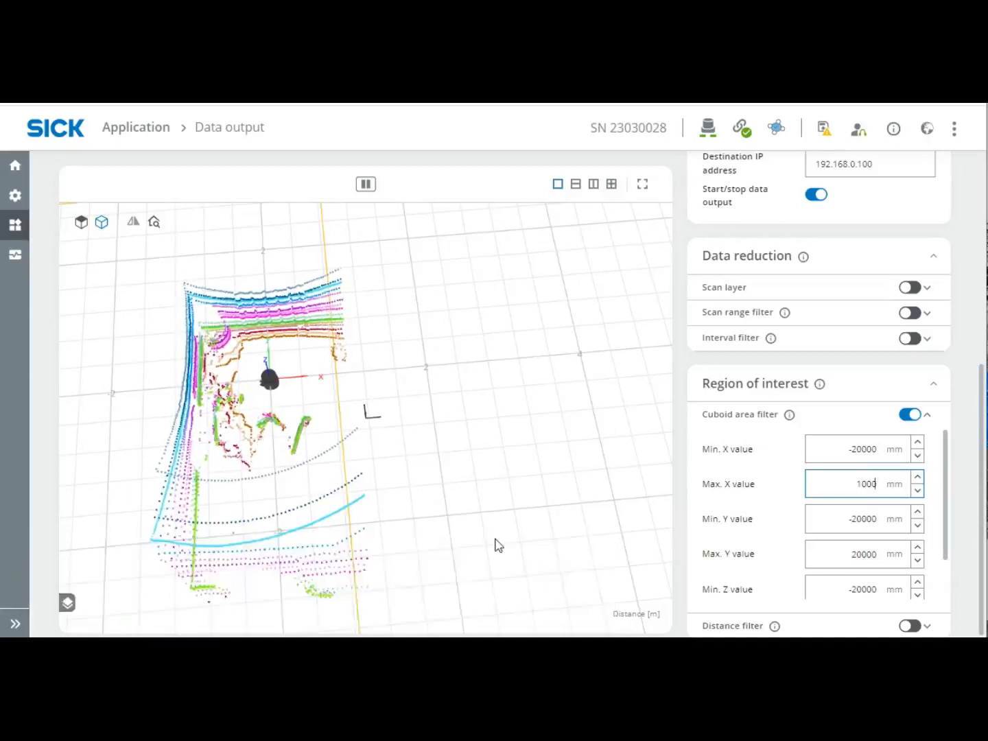
Set the cuboid area filter's minimum Y value to -1000 mm.
click(863, 522)
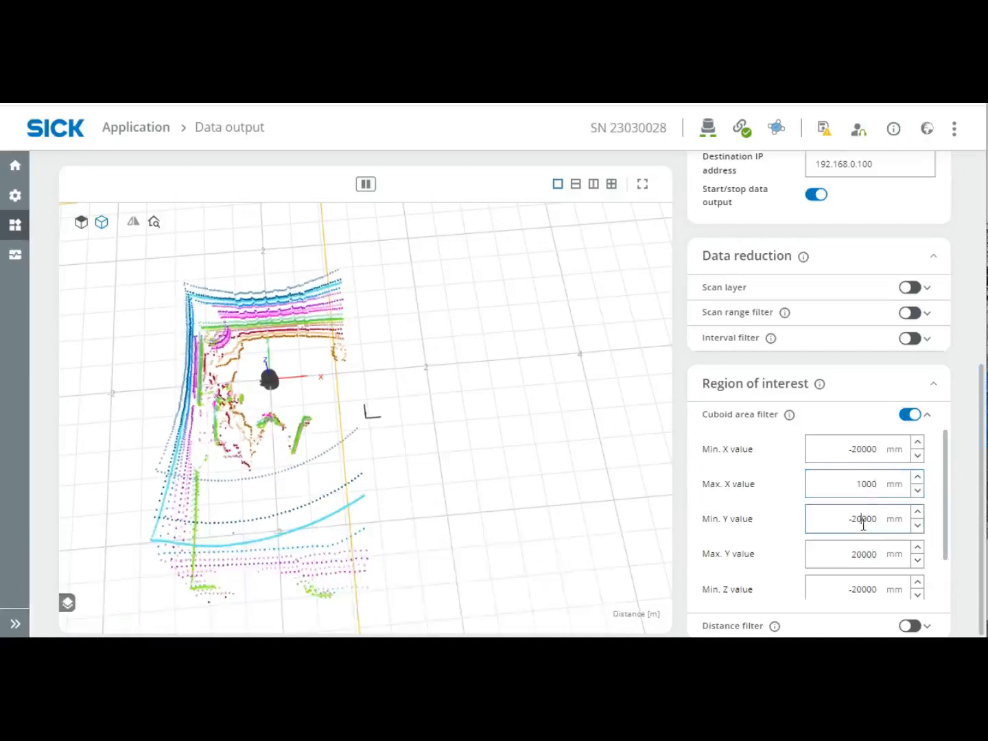
double_click(863, 522)
text(-1000)
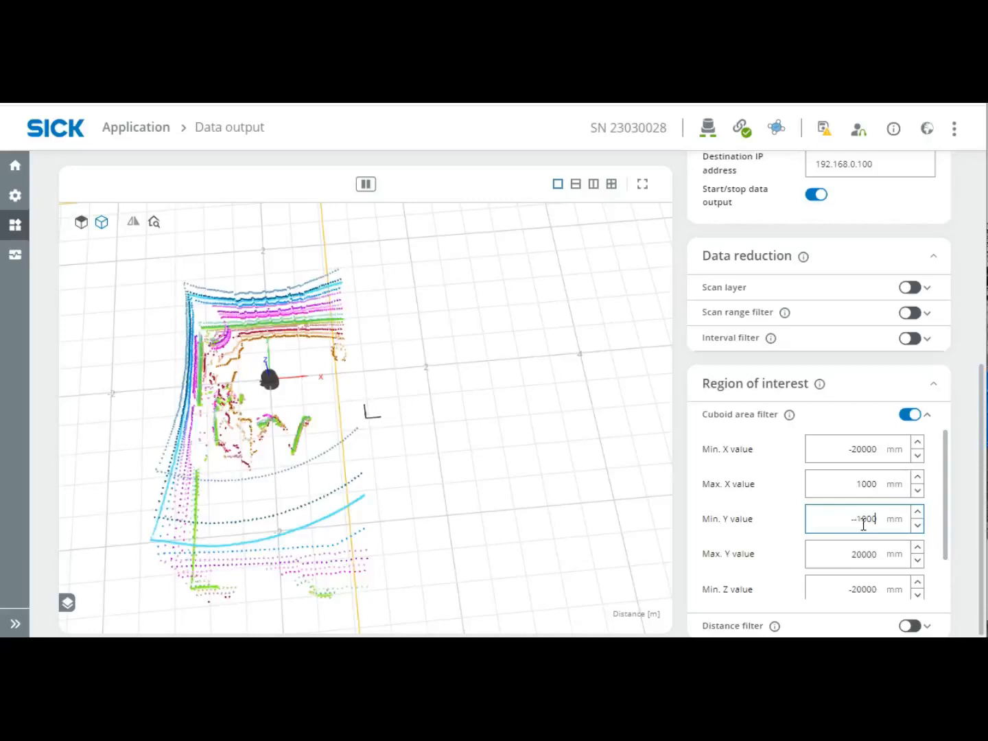
key(Return)
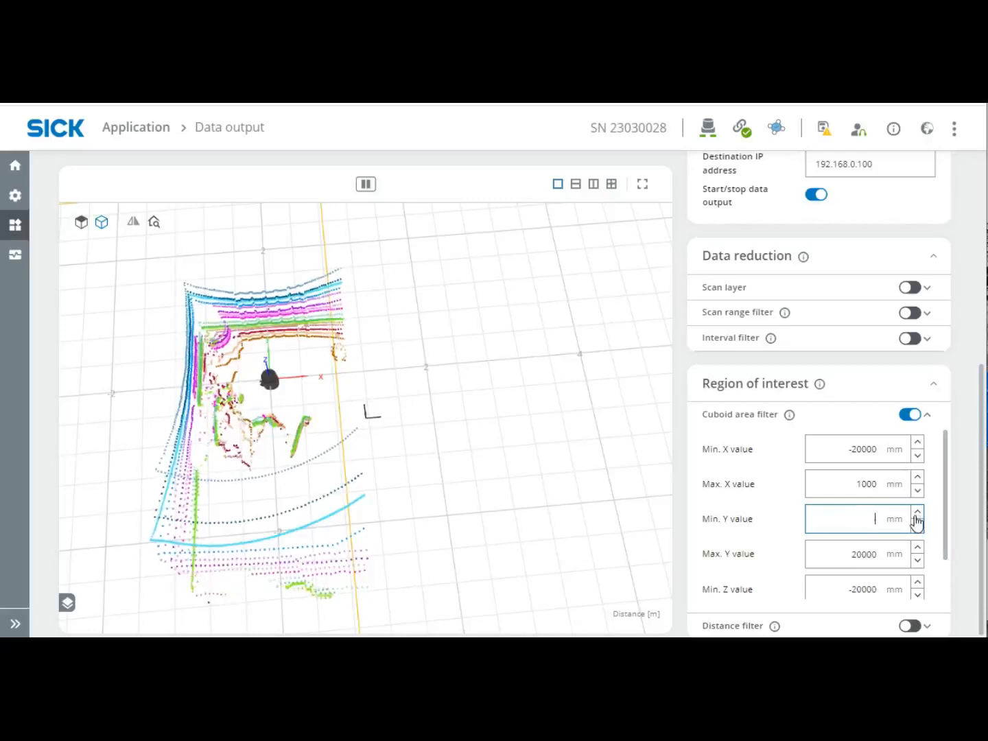
text(-1000)
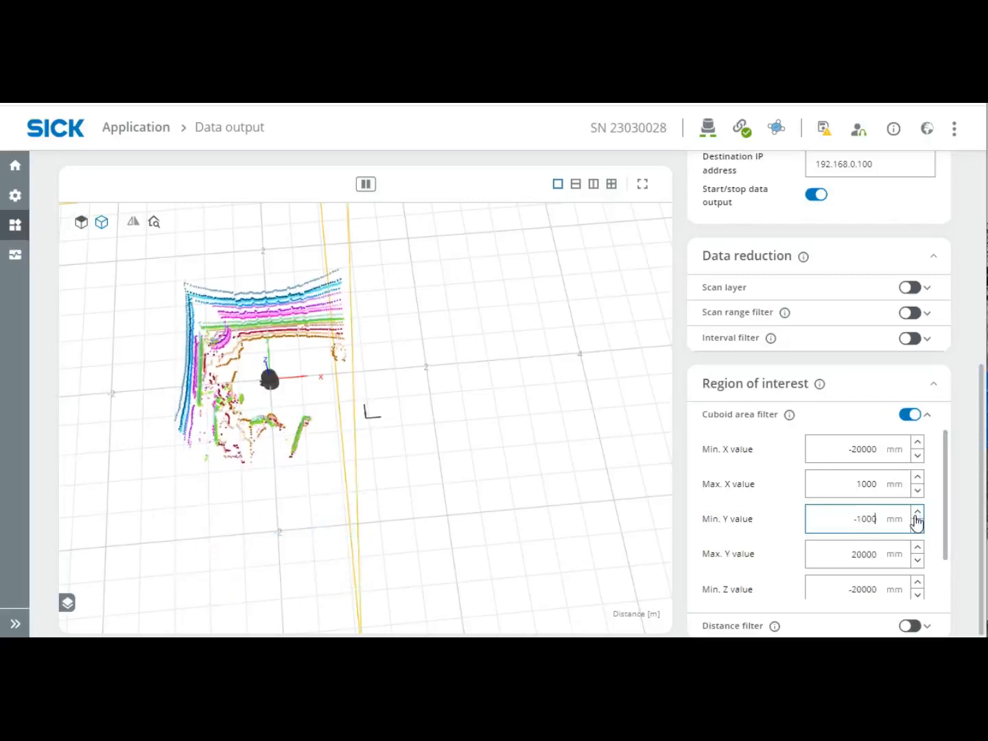
Set the cuboid area filter's maximum Z value to 500 mm and deactivate the filter.
scroll(917, 522, down, 1)
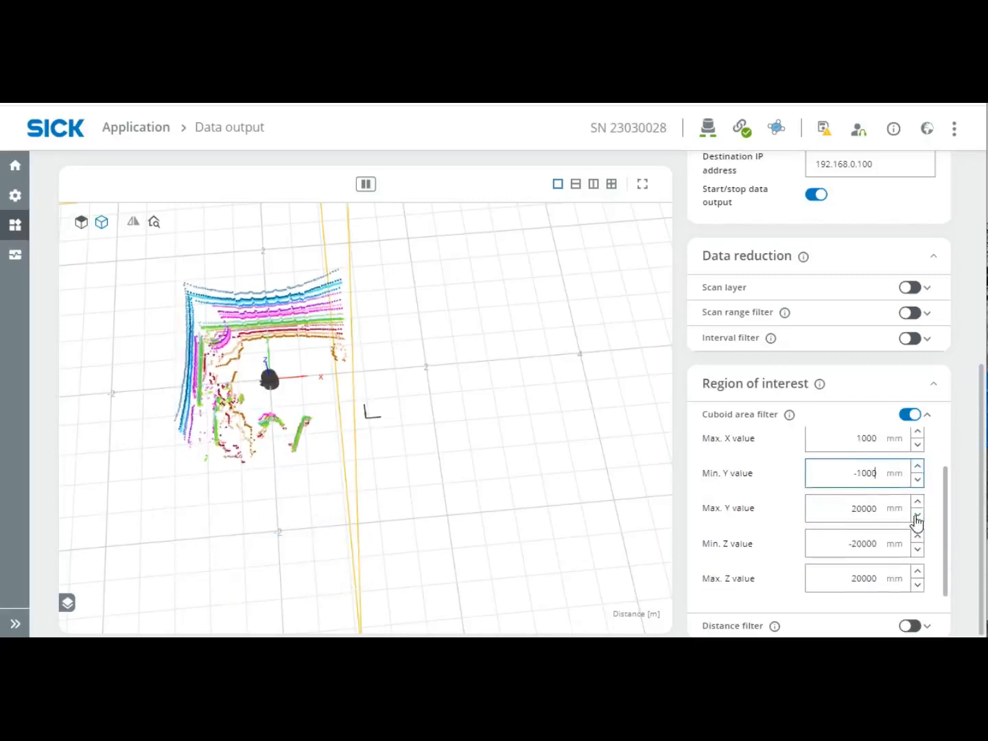
drag(516, 471, 514, 420)
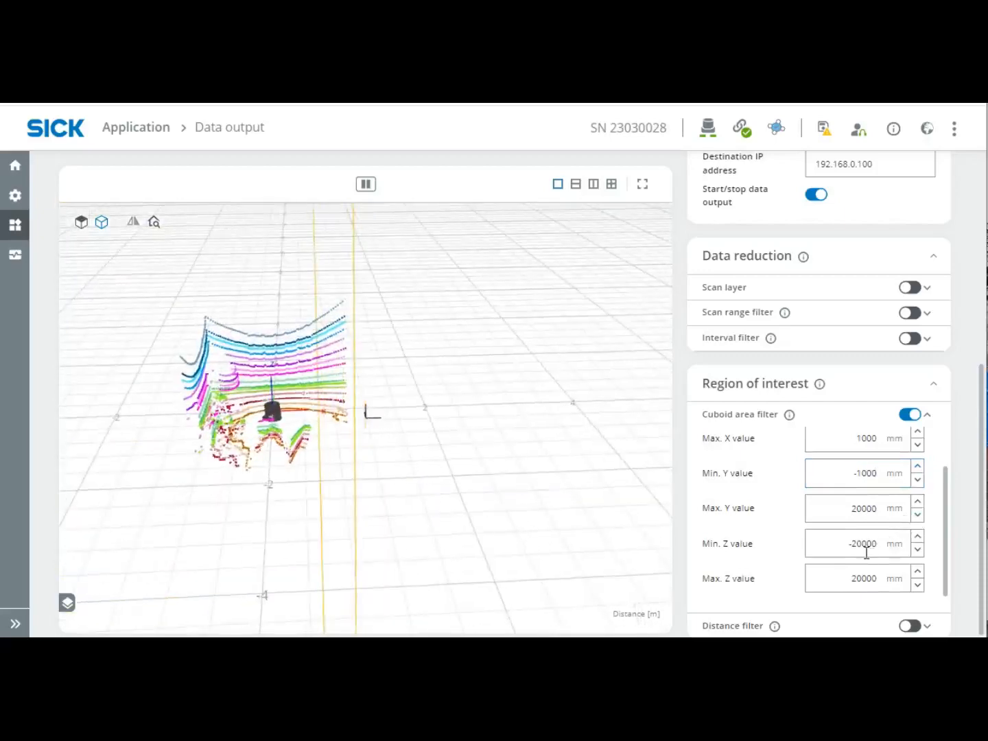
double_click(862, 580)
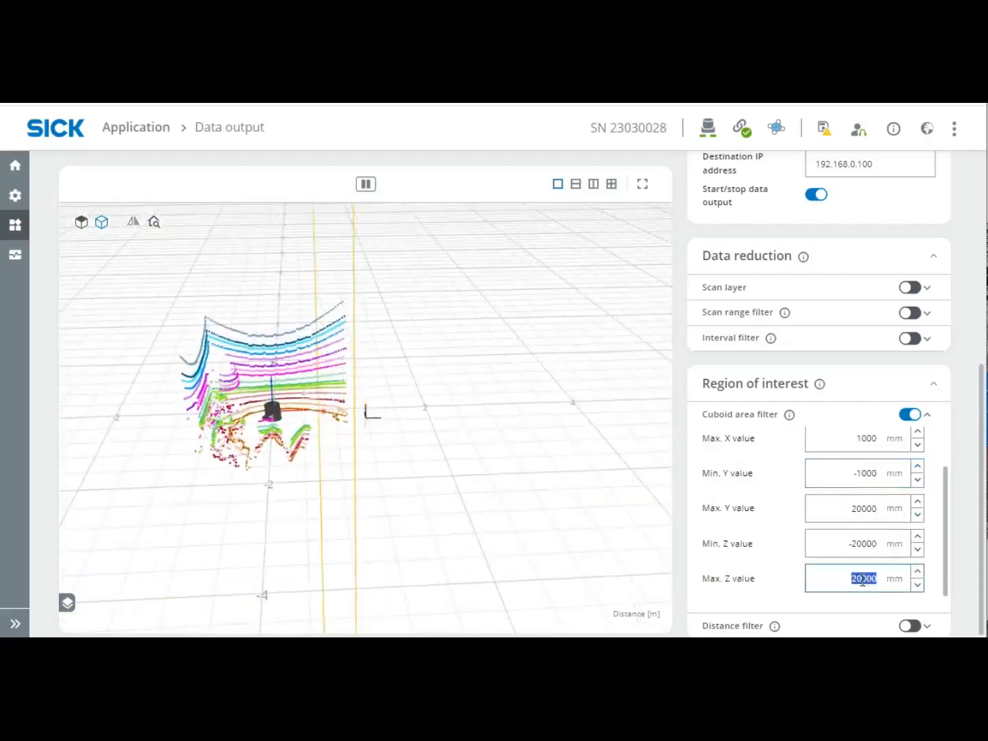
text(500)
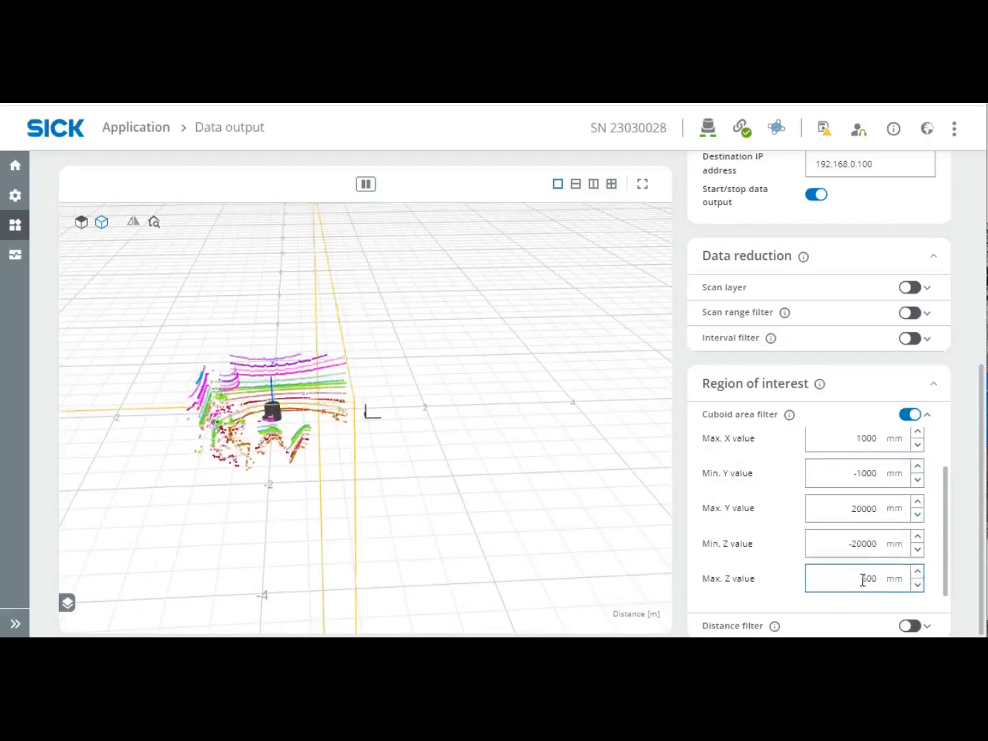
click(910, 415)
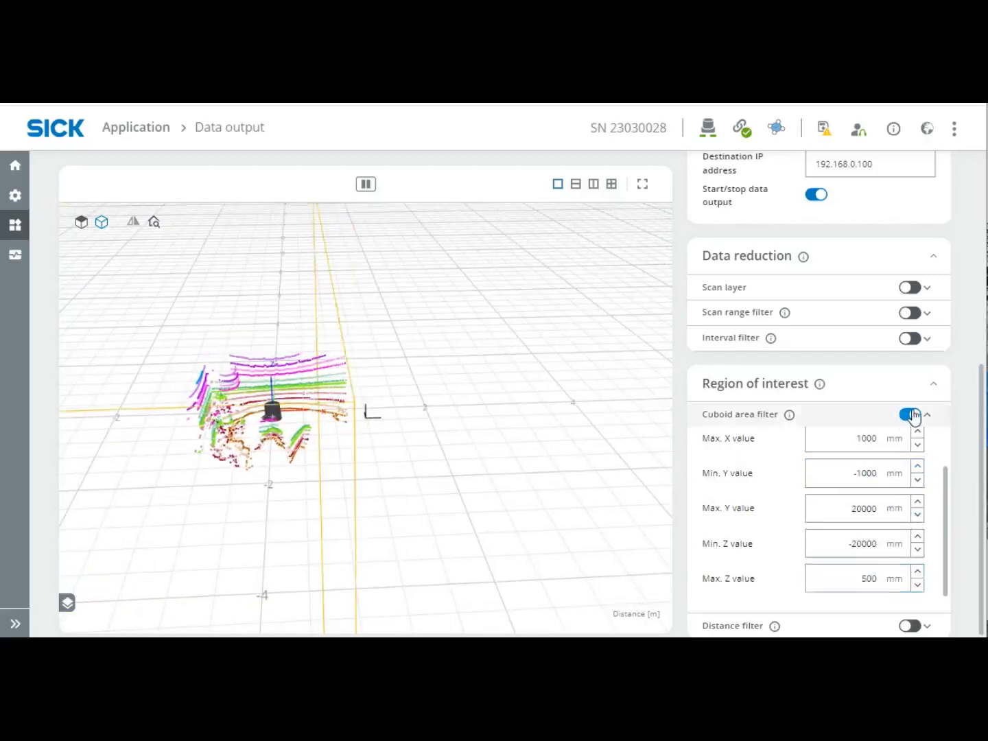
Activate the distance filter and set its maximum distance to 1000 mm, with the cuboid area filter settings collapsed.
click(910, 626)
drag(596, 447, 520, 495)
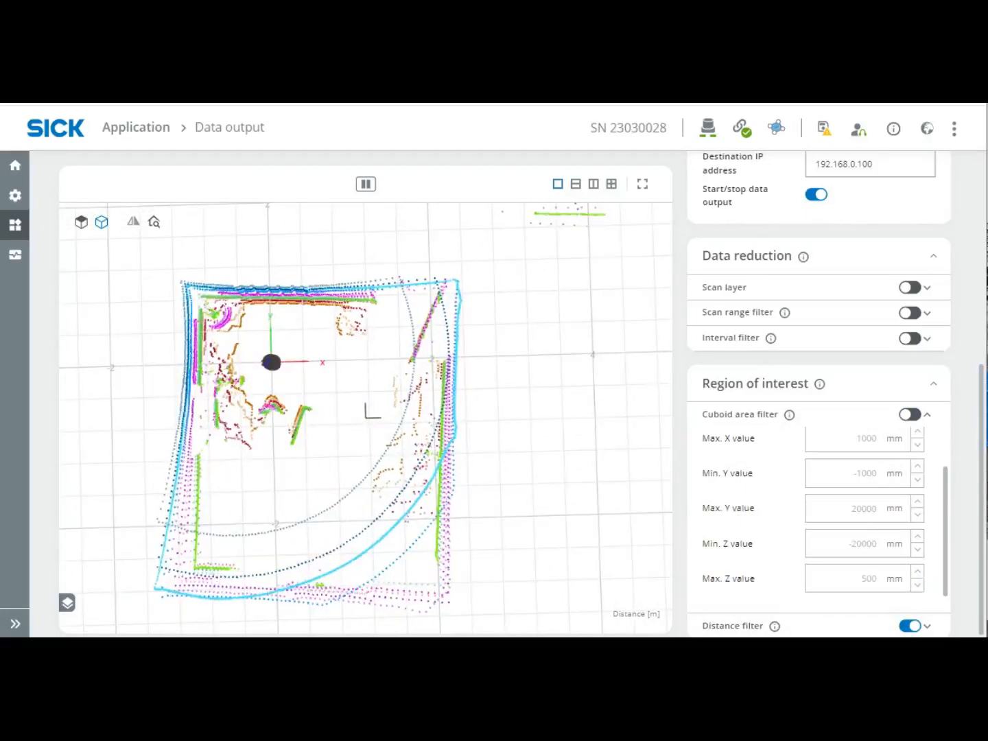
click(926, 417)
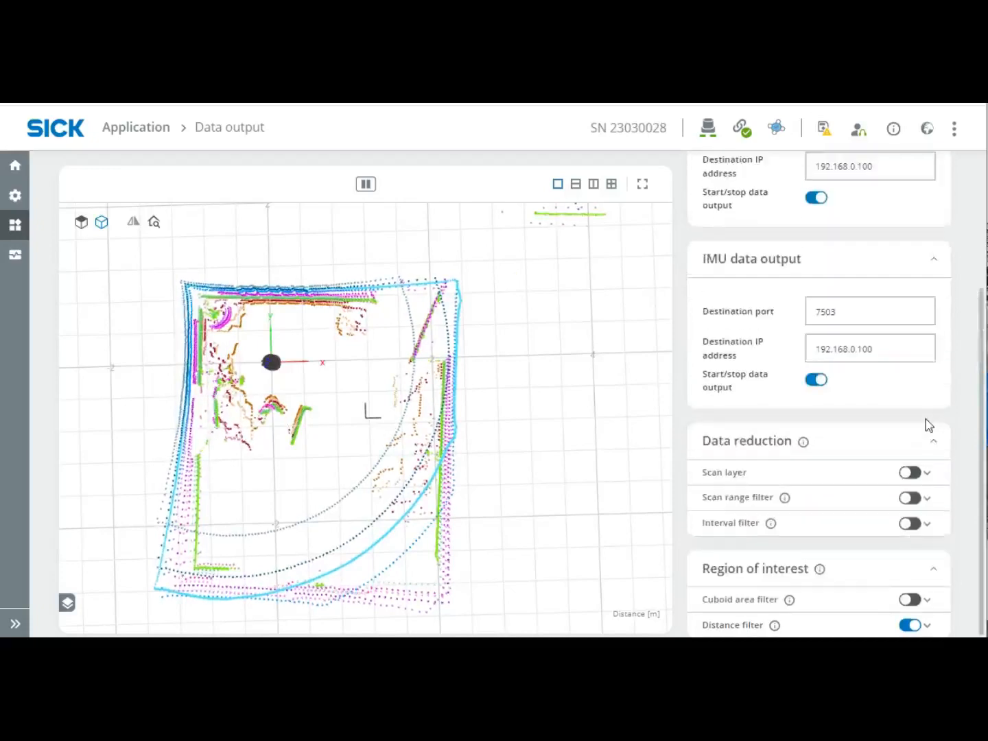
click(927, 625)
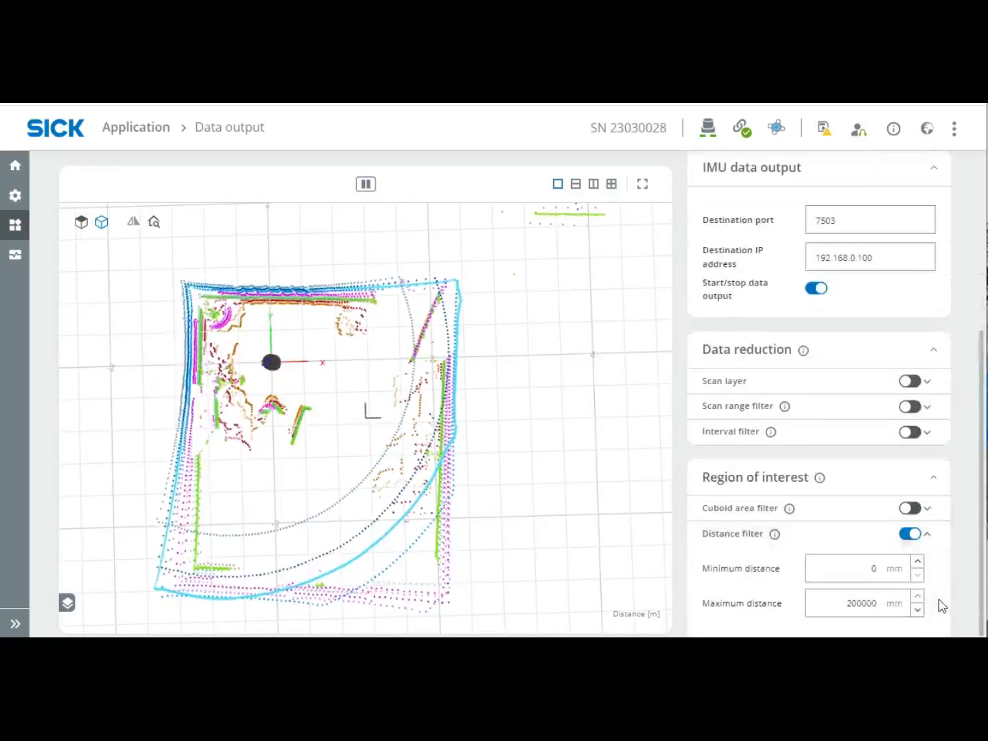
double_click(852, 603)
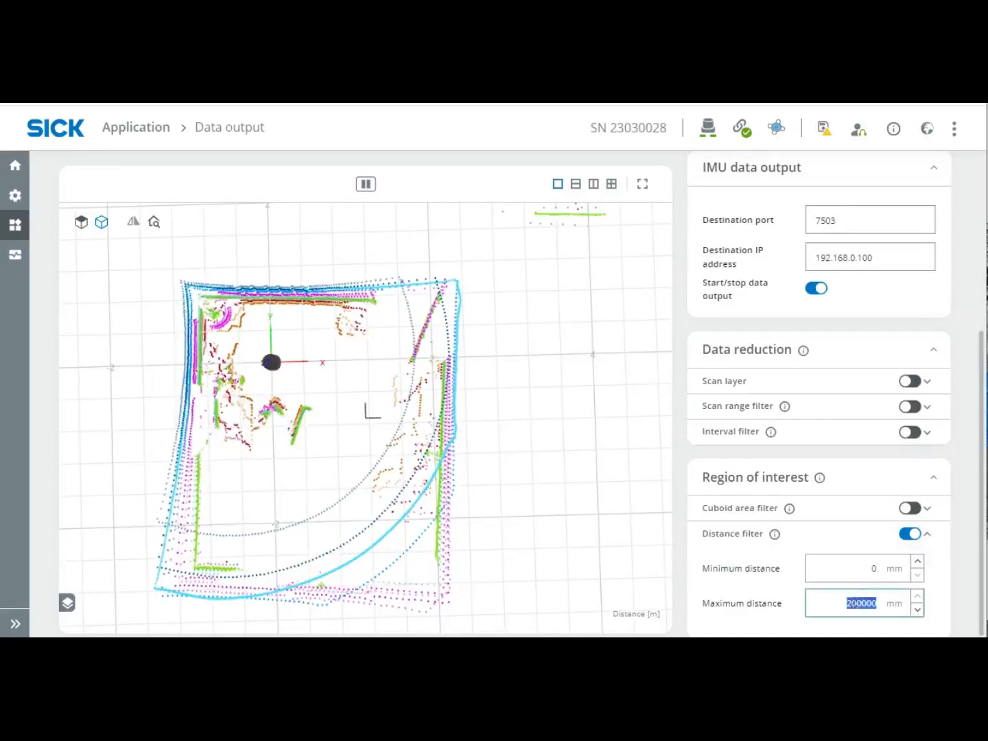
text(1000)
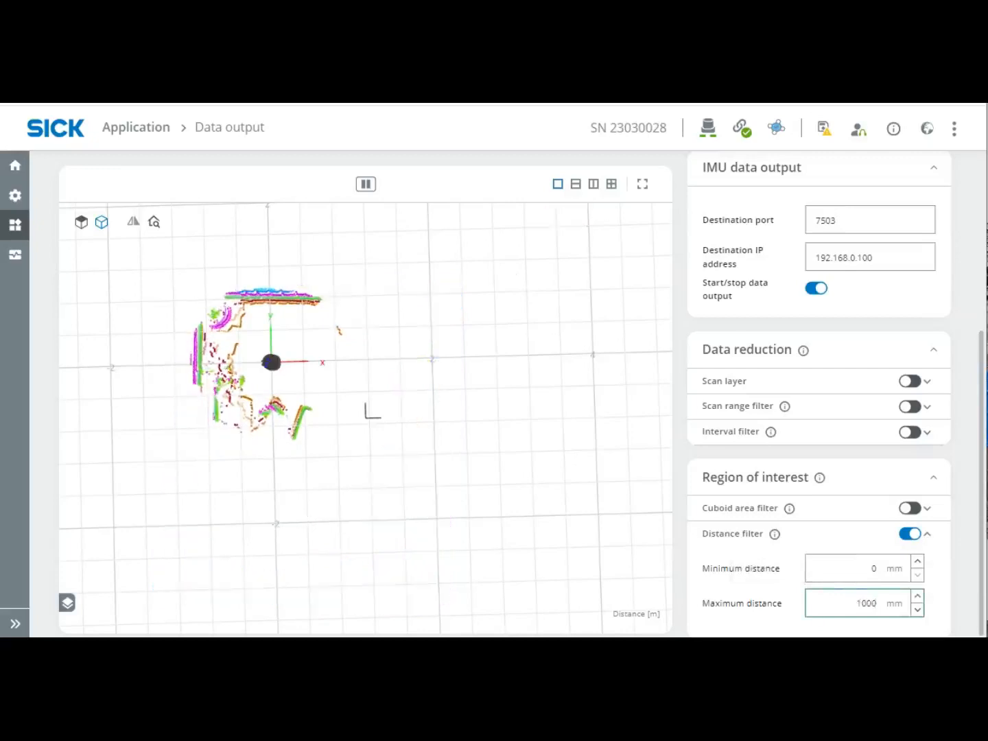
Set the distance filter's maximum distance to 2000 mm and deactivate the filter.
key(BackSpace)
key(BackSpace)
key(BackSpace)
key(BackSpace)
text(2000)
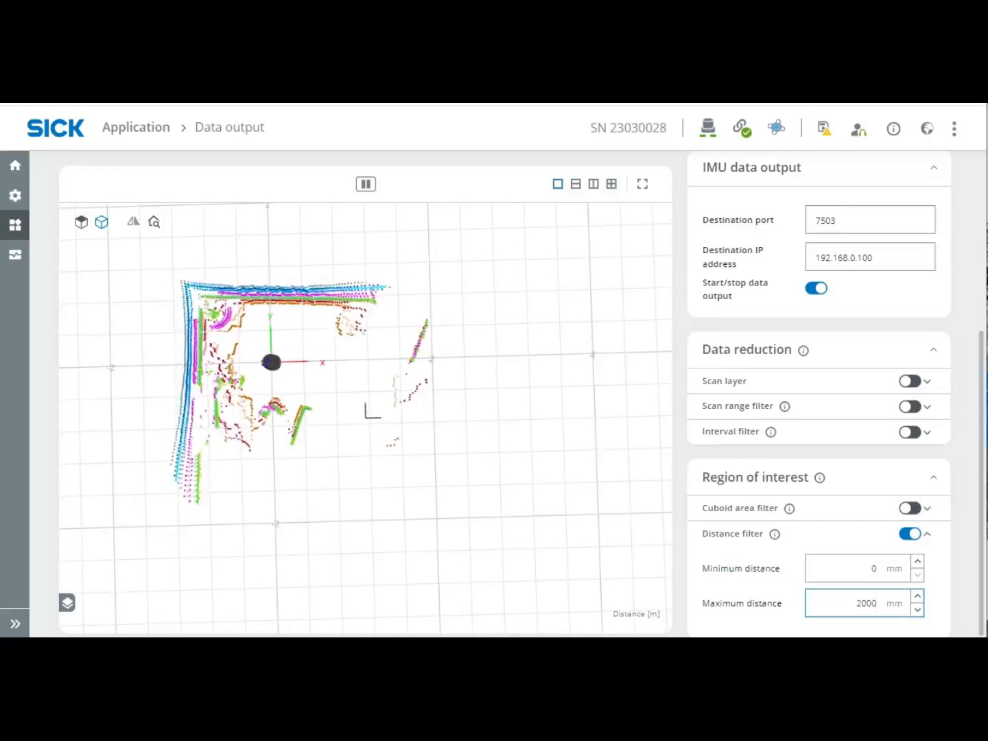
click(912, 535)
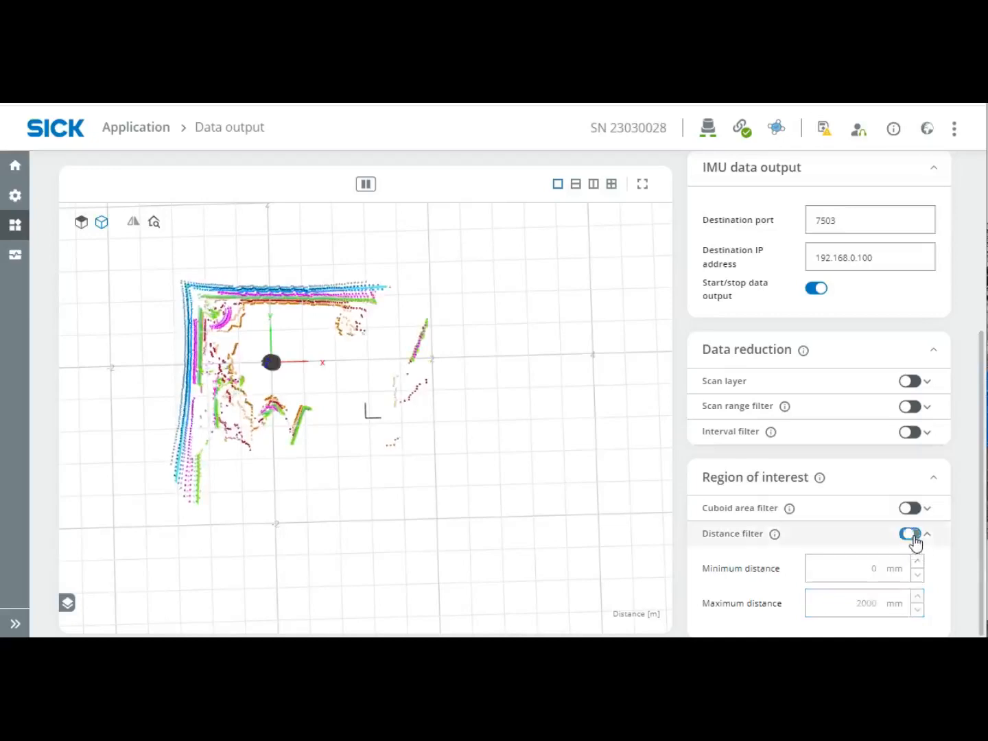